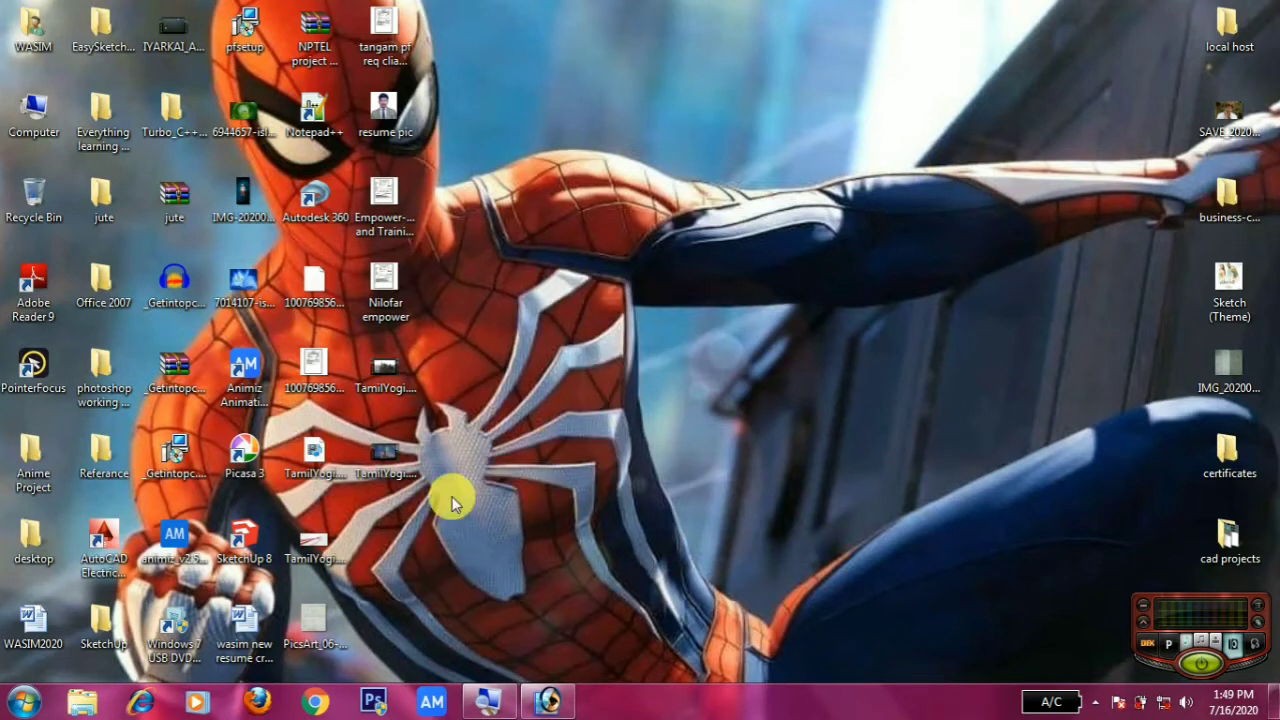
Launch Adobe Photoshop 7.0 from the Windows 7 Start menu's All Programs list
{"action": "left_click", "coordinate": [30, 704]}
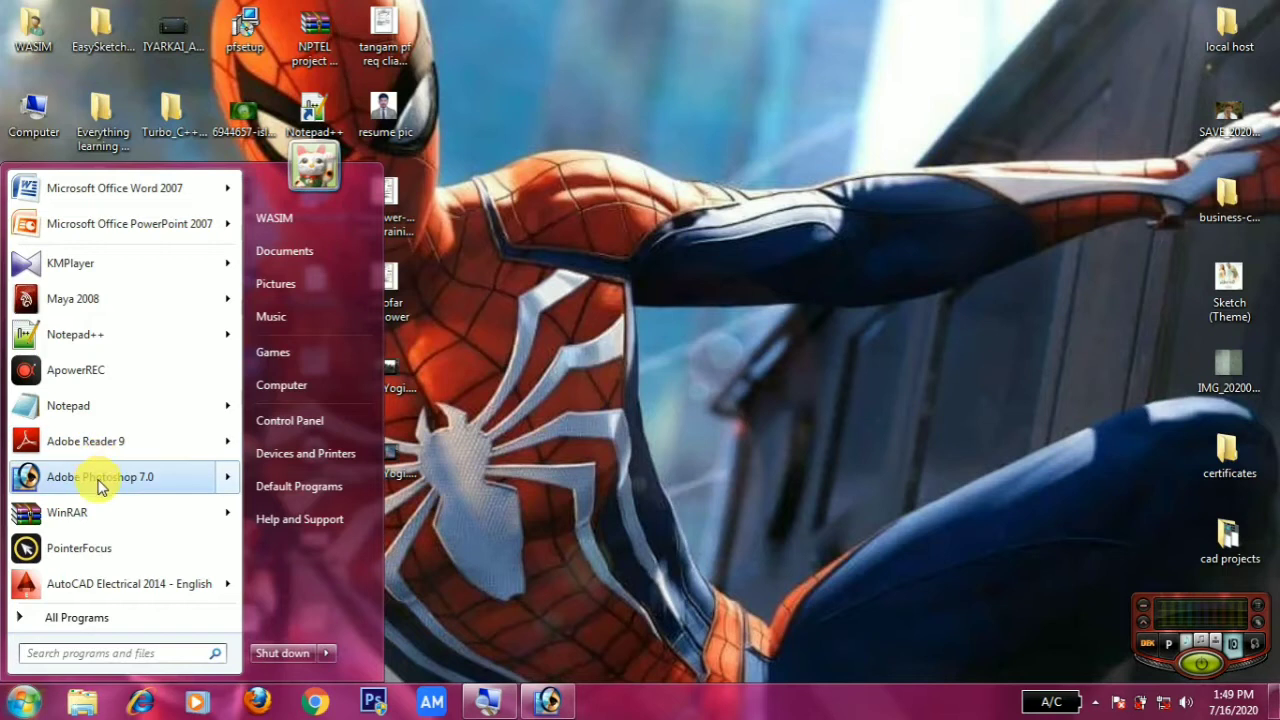
{"action": "mouse_move", "coordinate": [100, 477]}
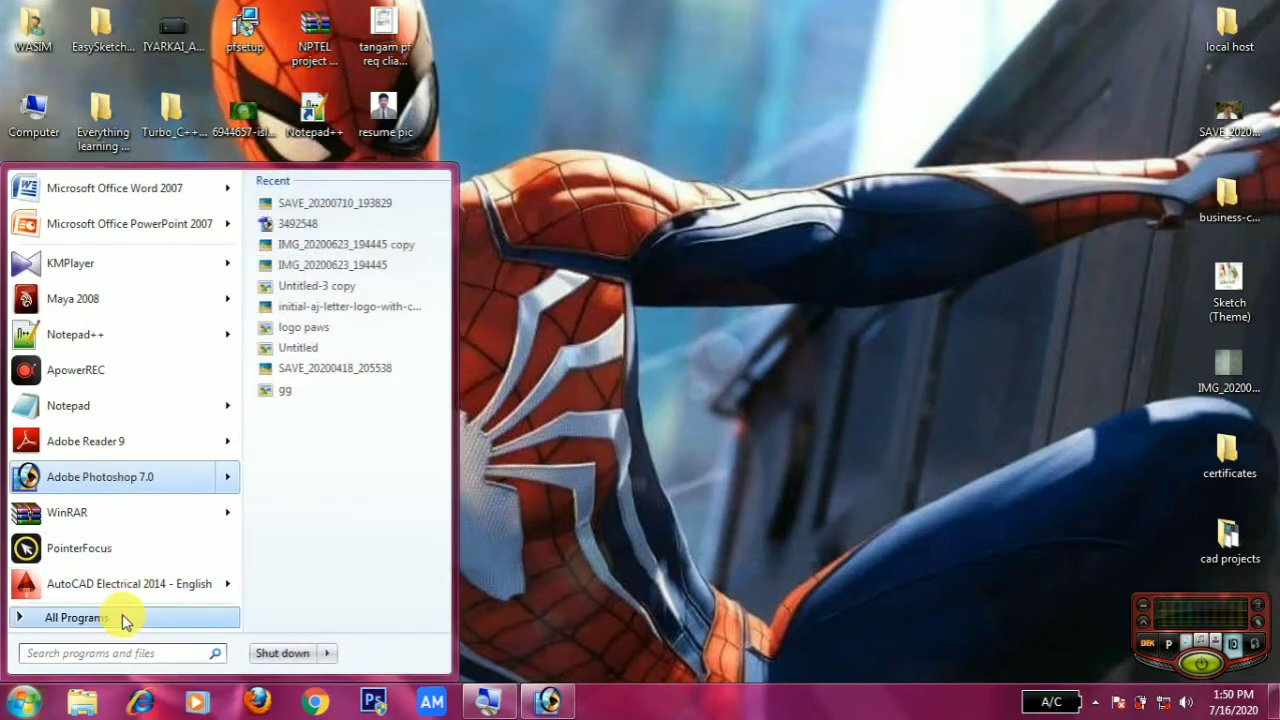
{"action": "left_click", "coordinate": [120, 620]}
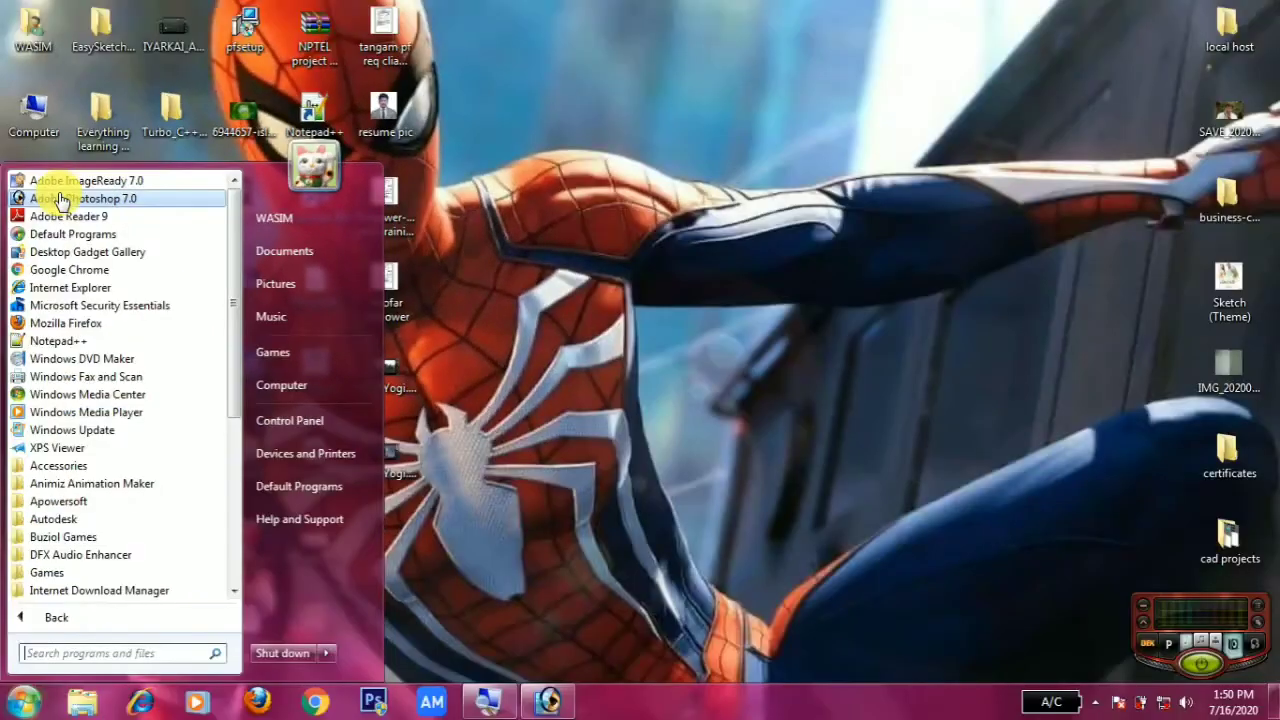
{"action": "left_click", "coordinate": [60, 200]}
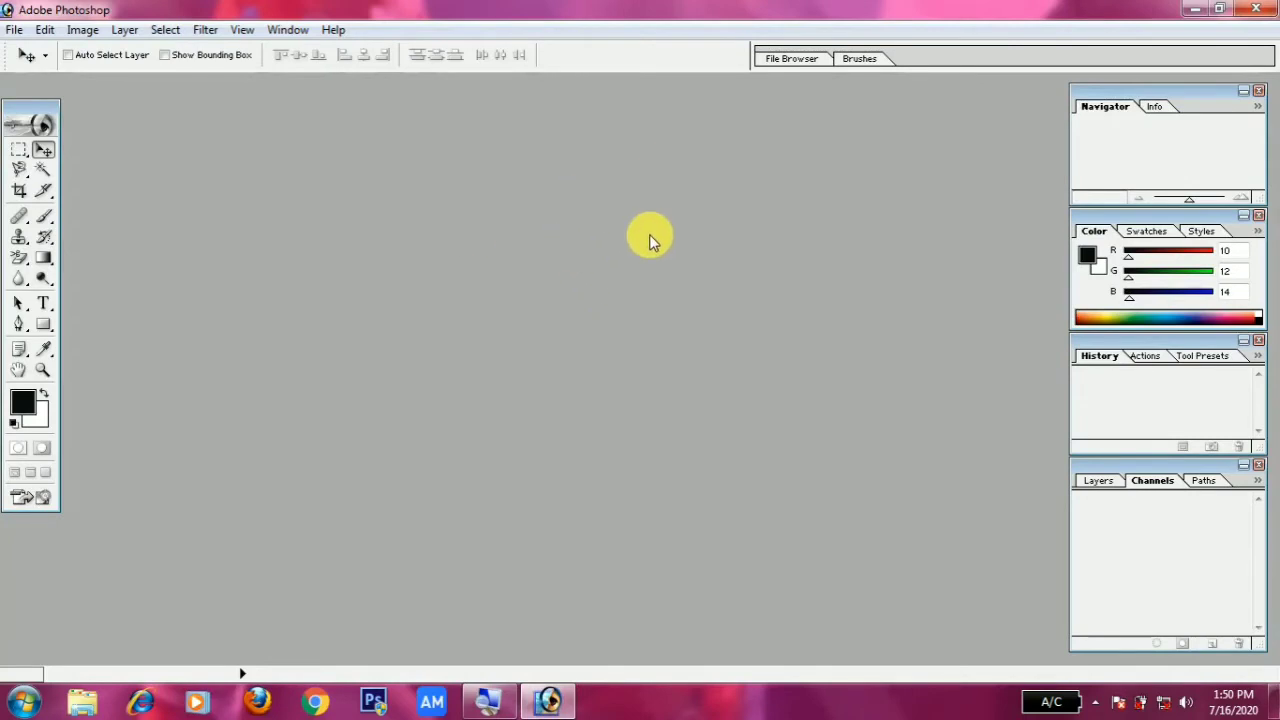
Reposition the tools palette, then open SAVE_20200710_193829.jpg from the Desktop
{"action": "left_click_drag", "start_coordinate": [22, 116], "coordinate": [24, 108]}
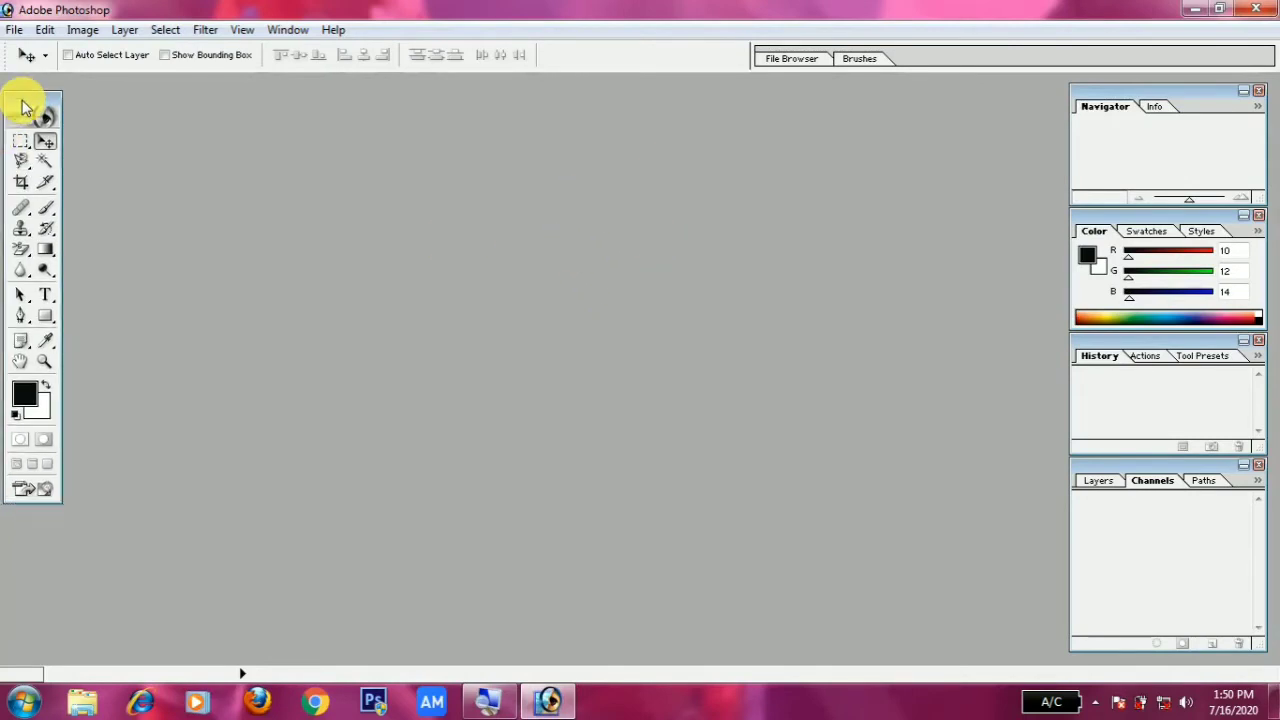
{"action": "mouse_move", "coordinate": [503, 218]}
{"action": "left_mouse_down"}
{"action": "mouse_move", "coordinate": [727, 212]}
{"action": "mouse_move", "coordinate": [30, 127]}
{"action": "mouse_move", "coordinate": [40, 124]}
{"action": "left_mouse_up"}
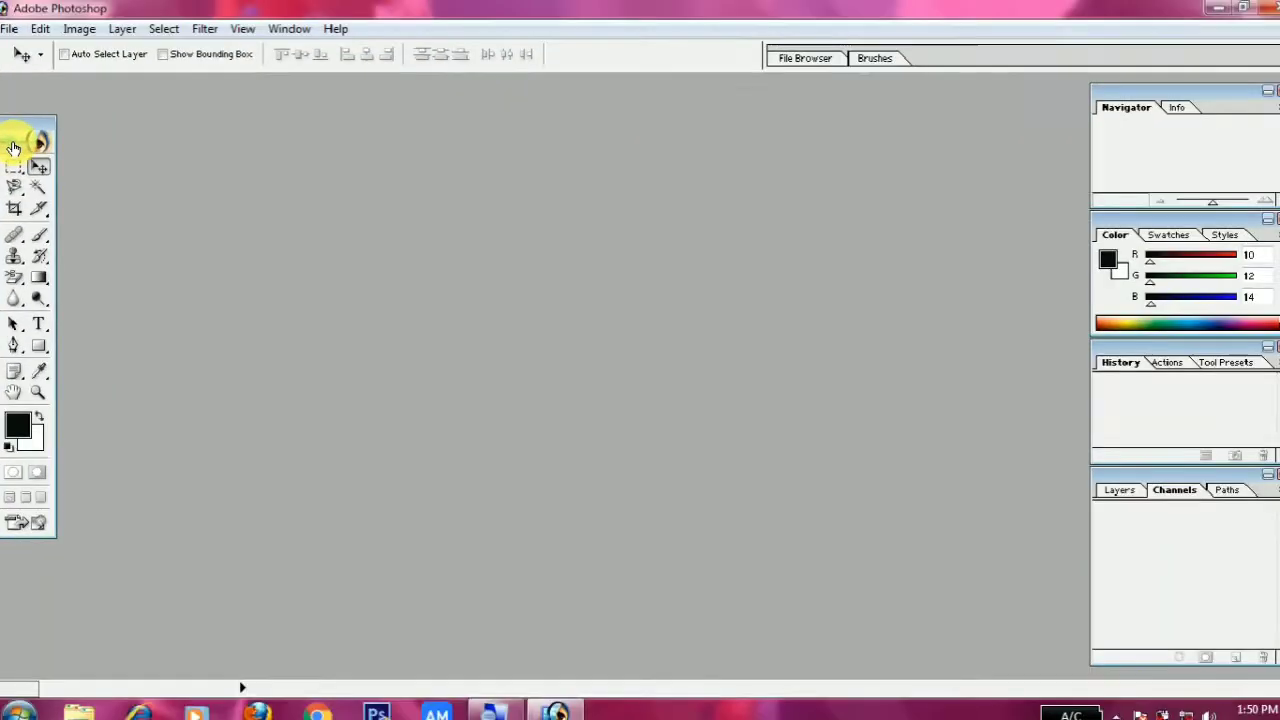
{"action": "double_click", "coordinate": [471, 262]}
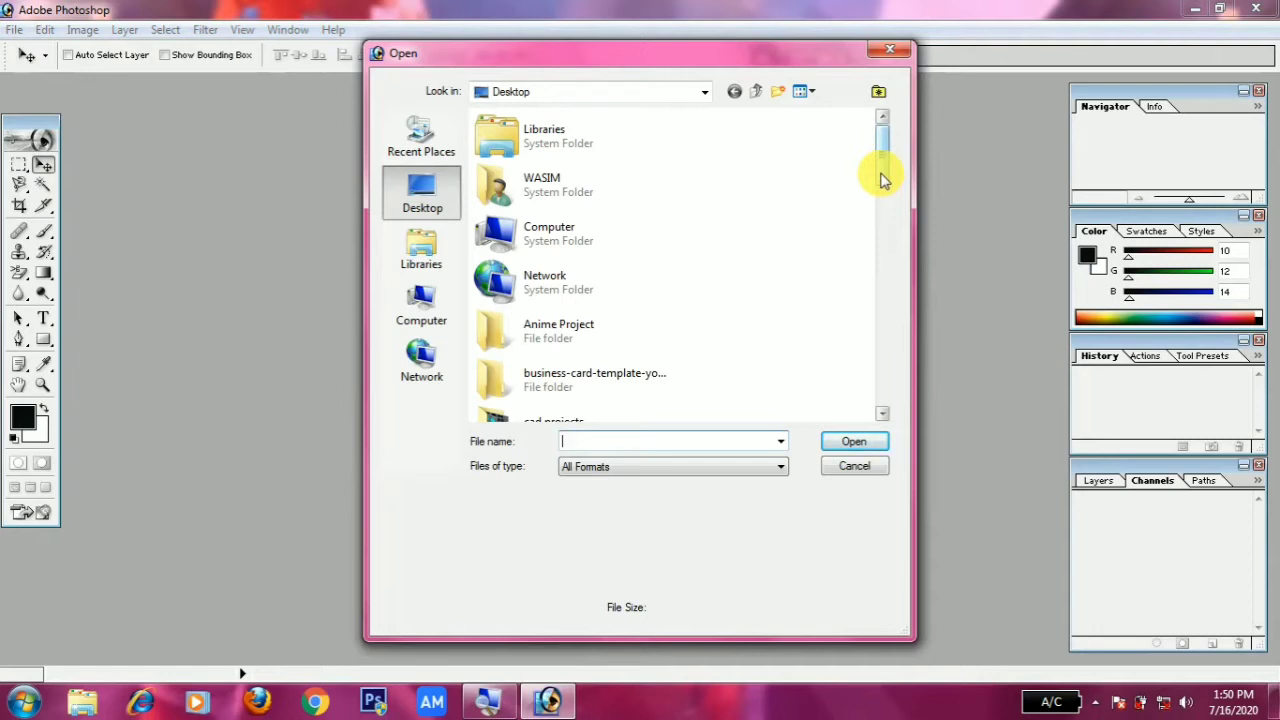
{"action": "left_click_drag", "start_coordinate": [881, 178], "coordinate": [874, 423]}
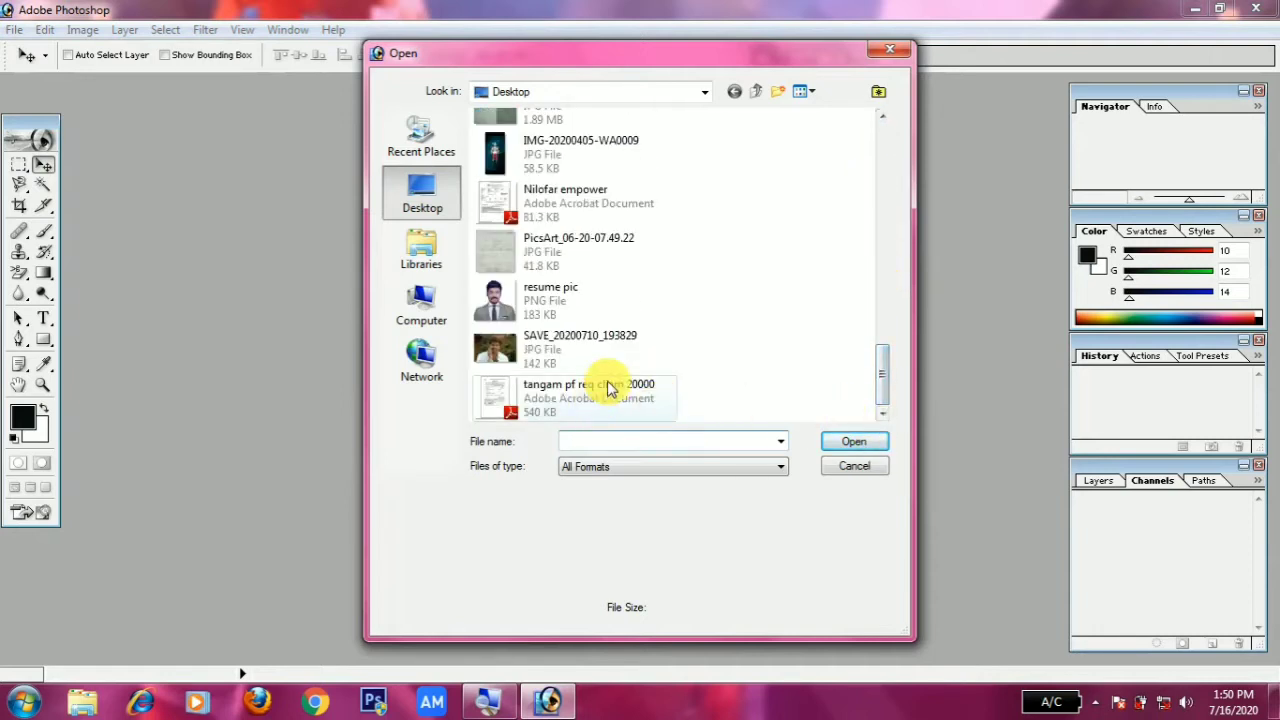
{"action": "left_click", "coordinate": [495, 348]}
{"action": "left_click", "coordinate": [848, 443]}
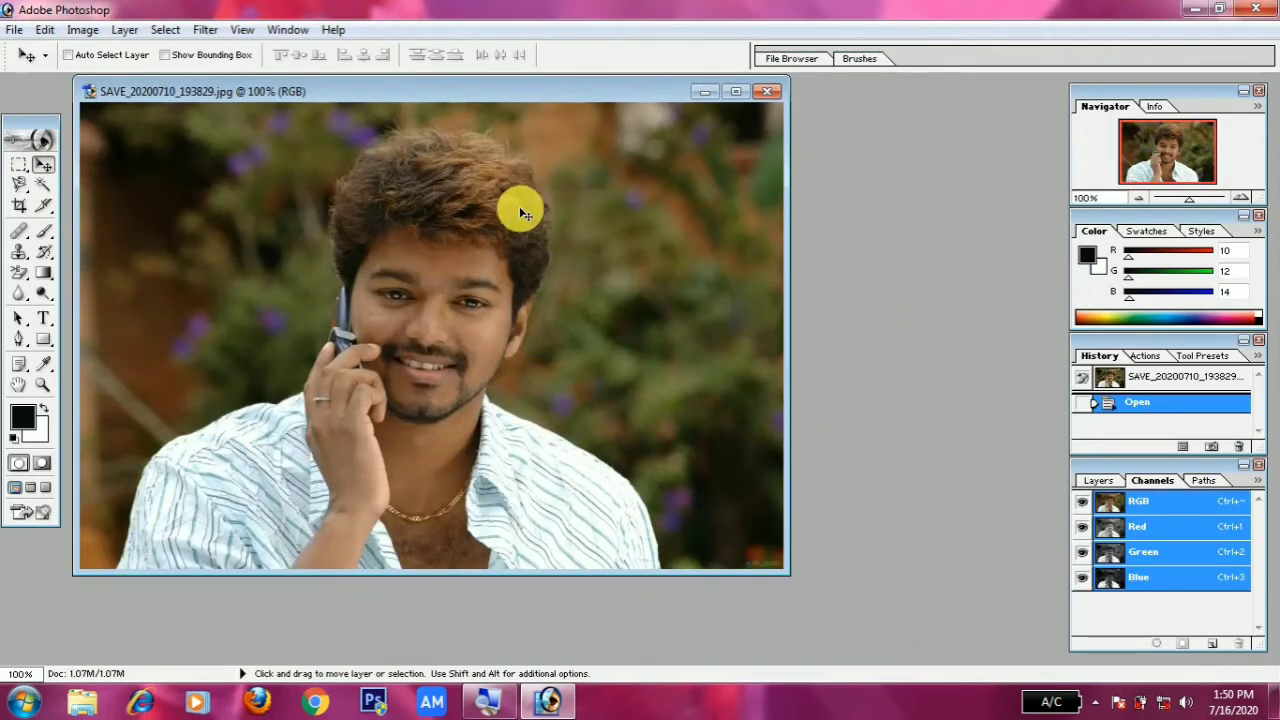
Duplicate the photo as 'SAVE_20200710_193829 copy' and close the original jpg window
{"action": "right_click", "coordinate": [349, 97]}
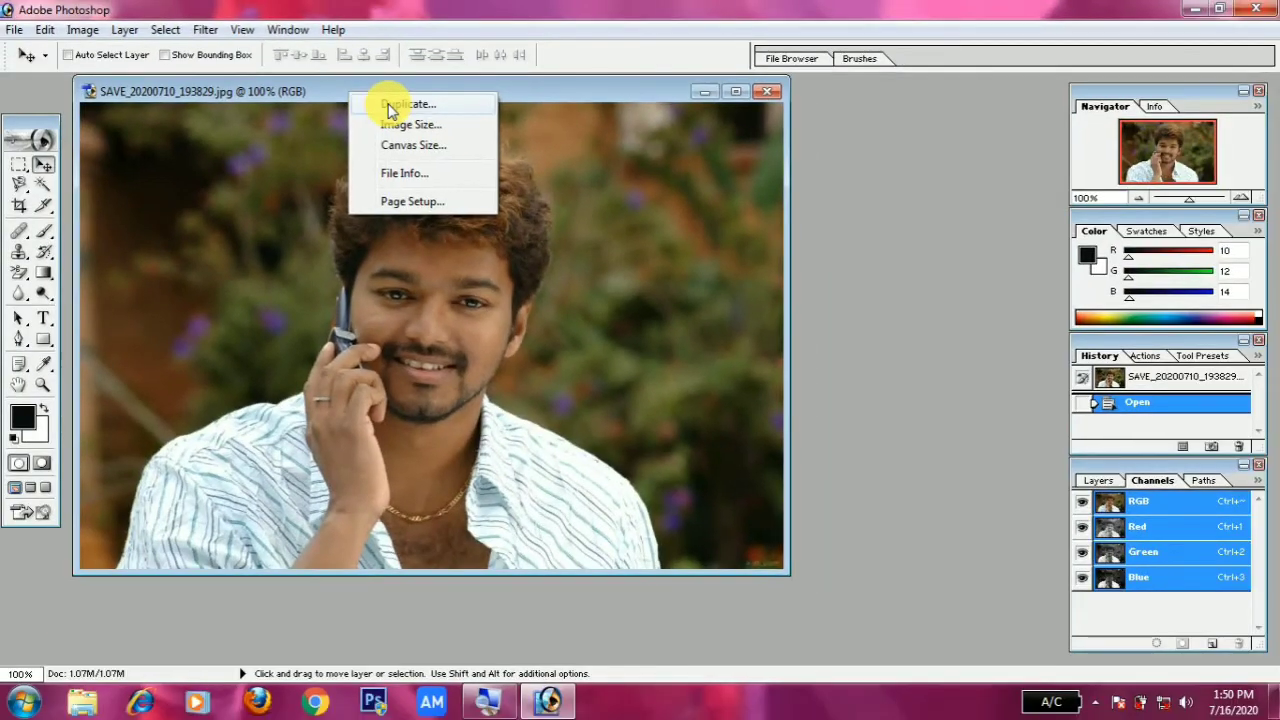
{"action": "left_click", "coordinate": [391, 110]}
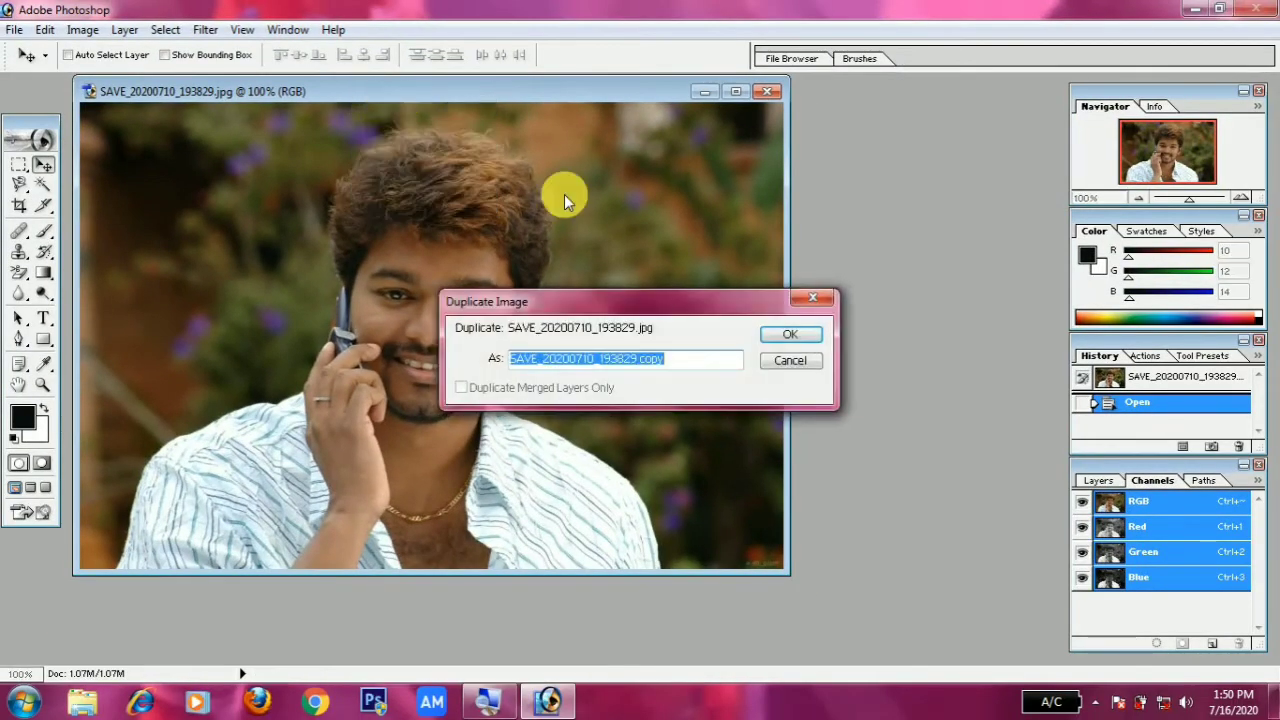
{"action": "left_click", "coordinate": [790, 338]}
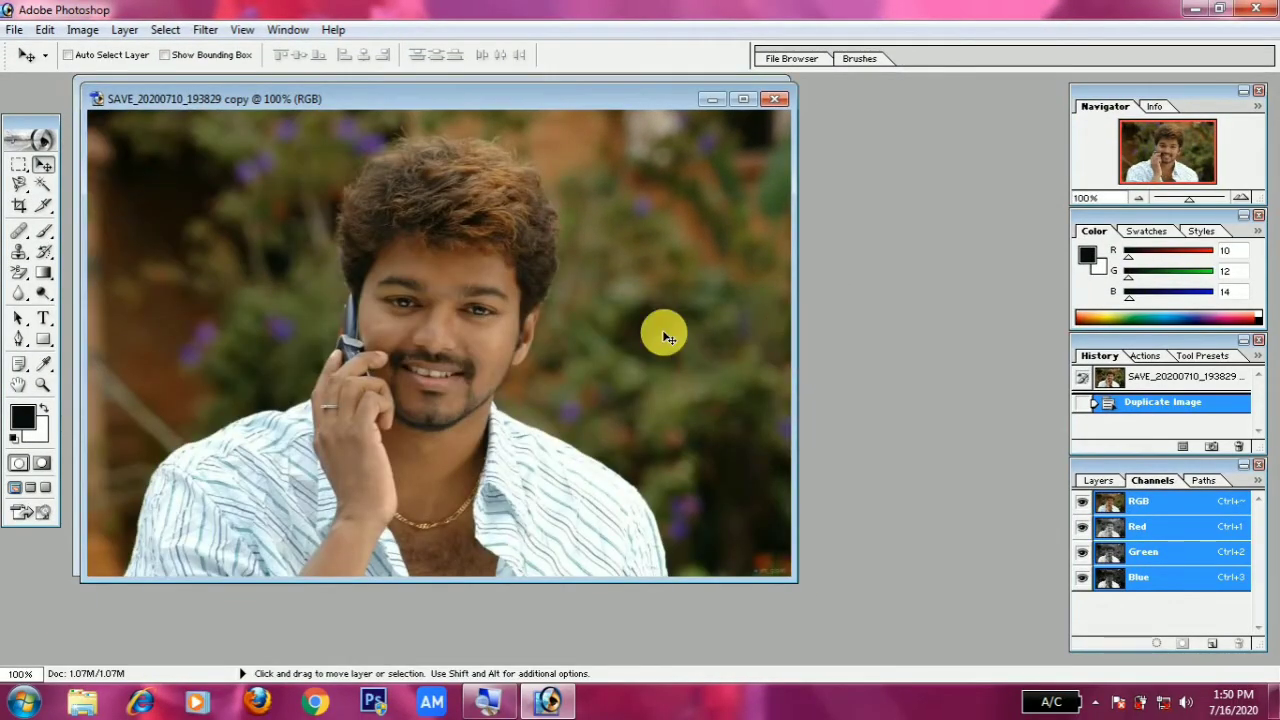
{"action": "left_click_drag", "start_coordinate": [305, 103], "coordinate": [329, 199]}
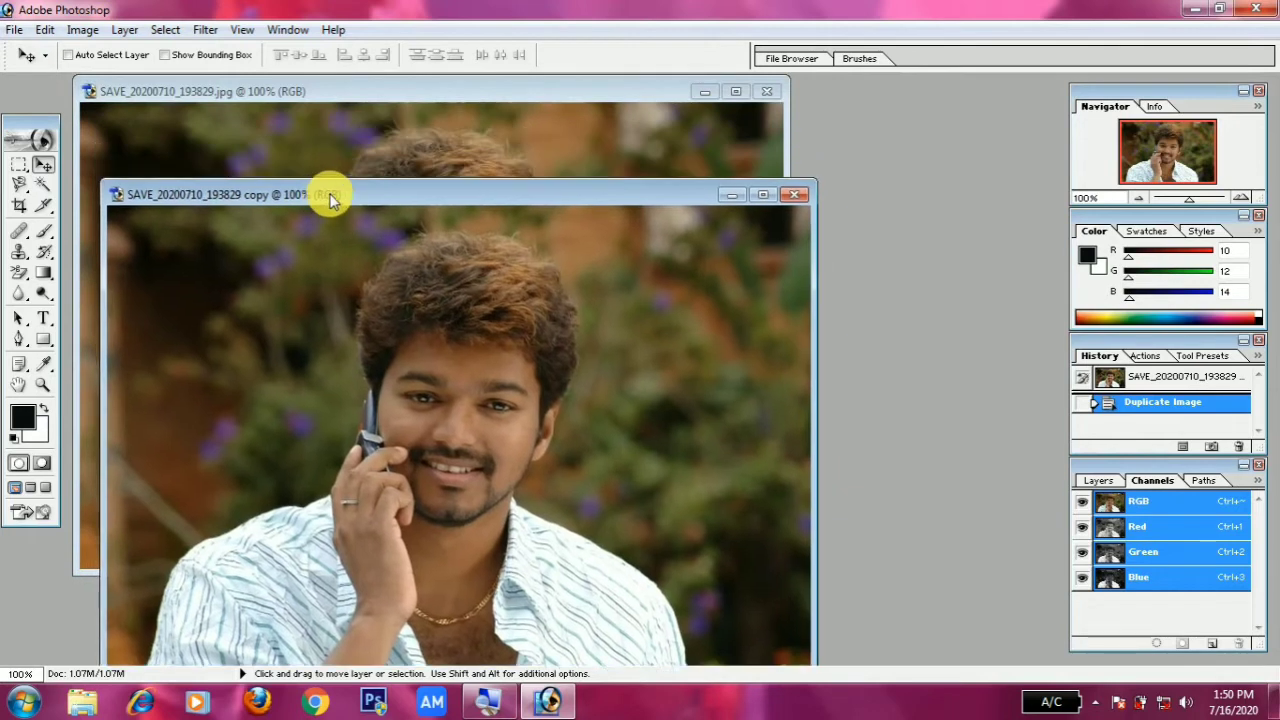
{"action": "left_click", "coordinate": [767, 91]}
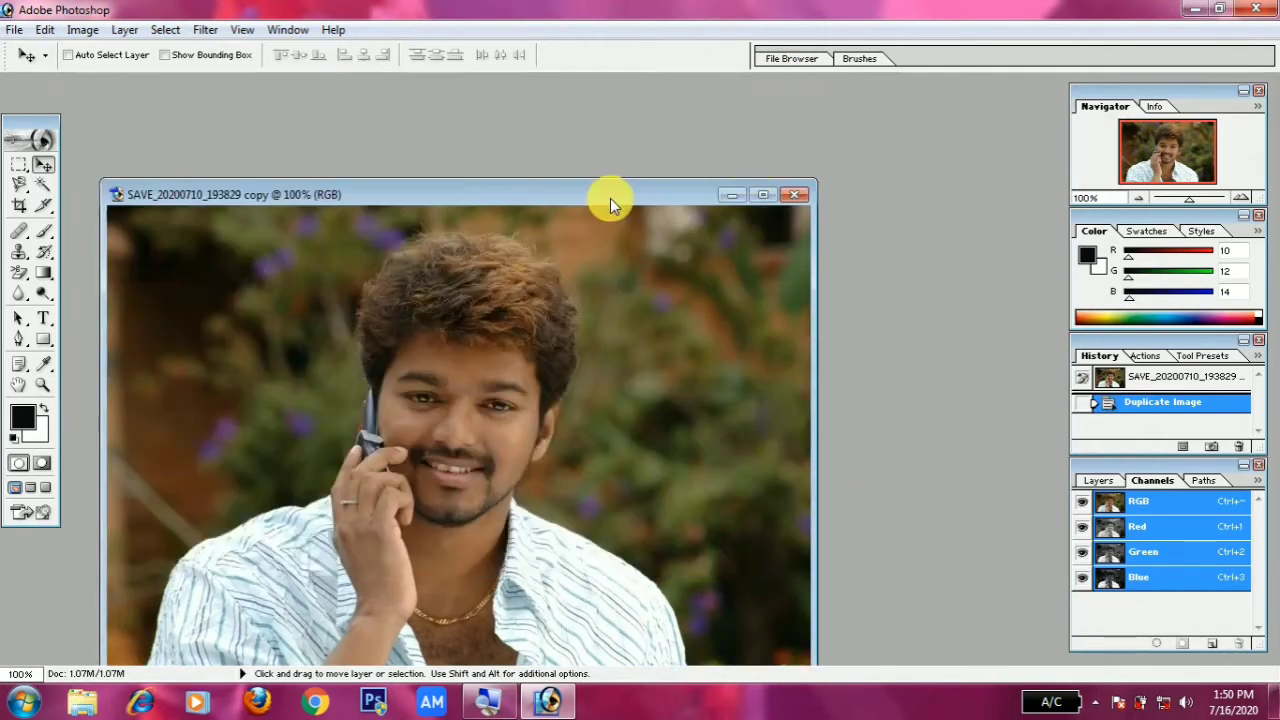
{"action": "mouse_move", "coordinate": [591, 193]}
{"action": "left_mouse_down"}
{"action": "mouse_move", "coordinate": [731, 120]}
{"action": "mouse_move", "coordinate": [715, 122]}
{"action": "left_mouse_up"}
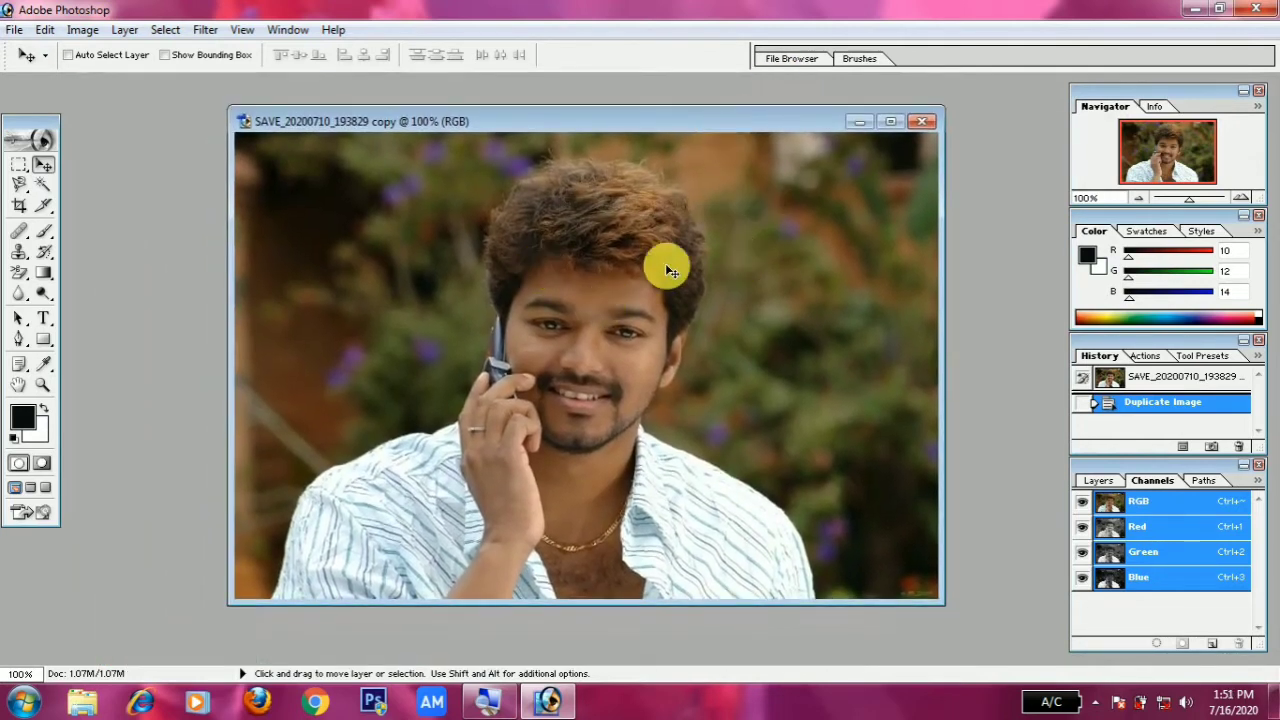
Draw a rectangular marquee around the head and nudge it down over the face
{"action": "left_click", "coordinate": [20, 168]}
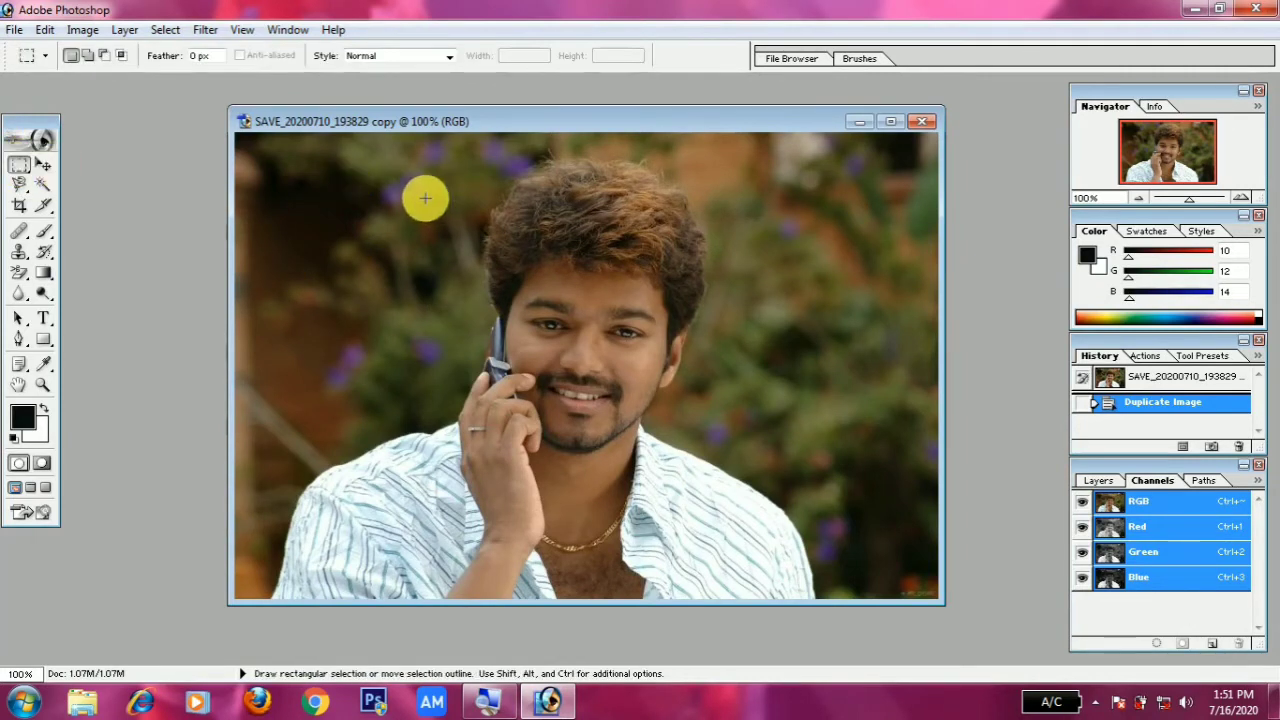
{"action": "left_click_drag", "start_coordinate": [425, 198], "coordinate": [730, 440]}
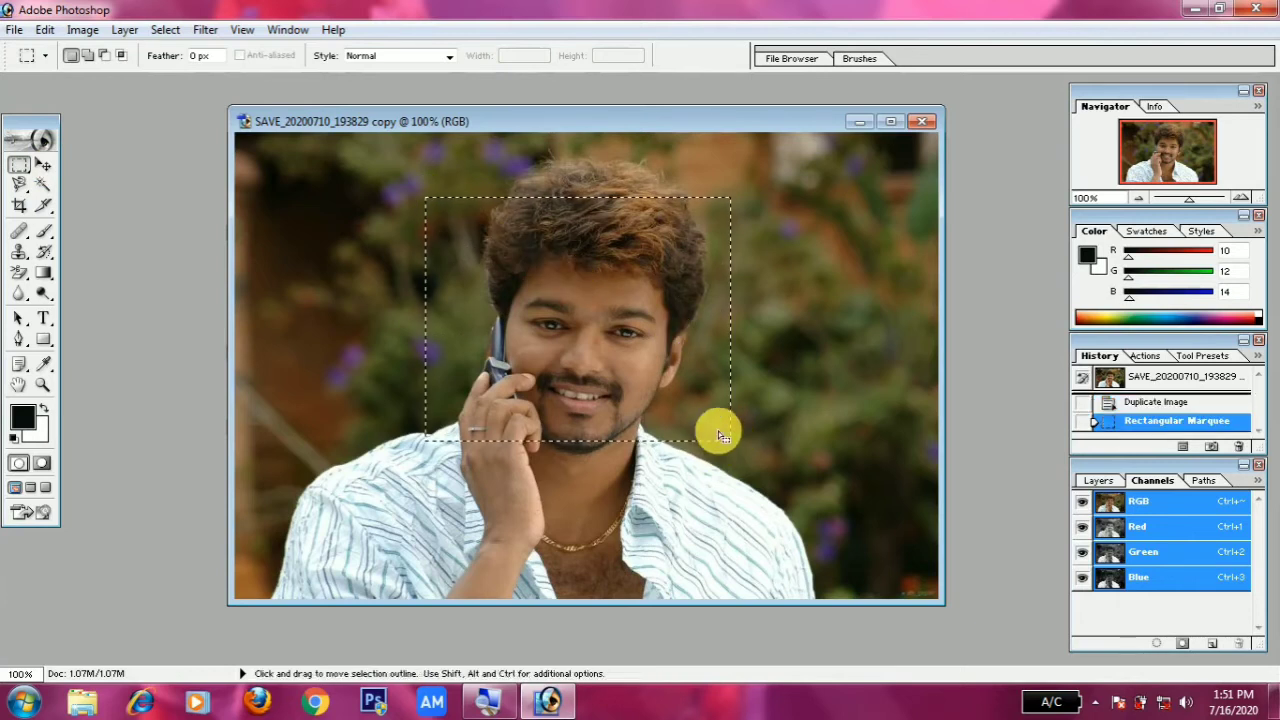
{"action": "mouse_move", "coordinate": [617, 308]}
{"action": "left_mouse_down"}
{"action": "mouse_move", "coordinate": [592, 366]}
{"action": "mouse_move", "coordinate": [643, 304]}
{"action": "left_mouse_up"}
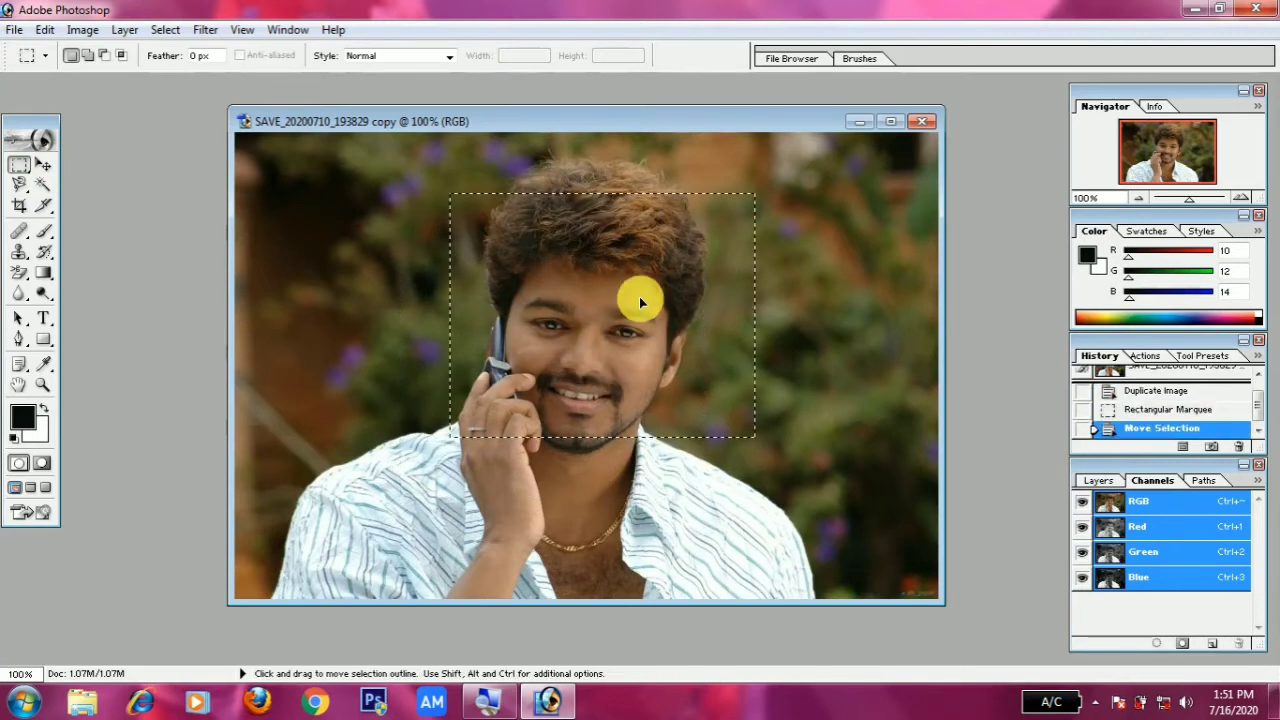
Replace it with an Elliptical Marquee oval dragged over the face
{"action": "right_click", "coordinate": [20, 166]}
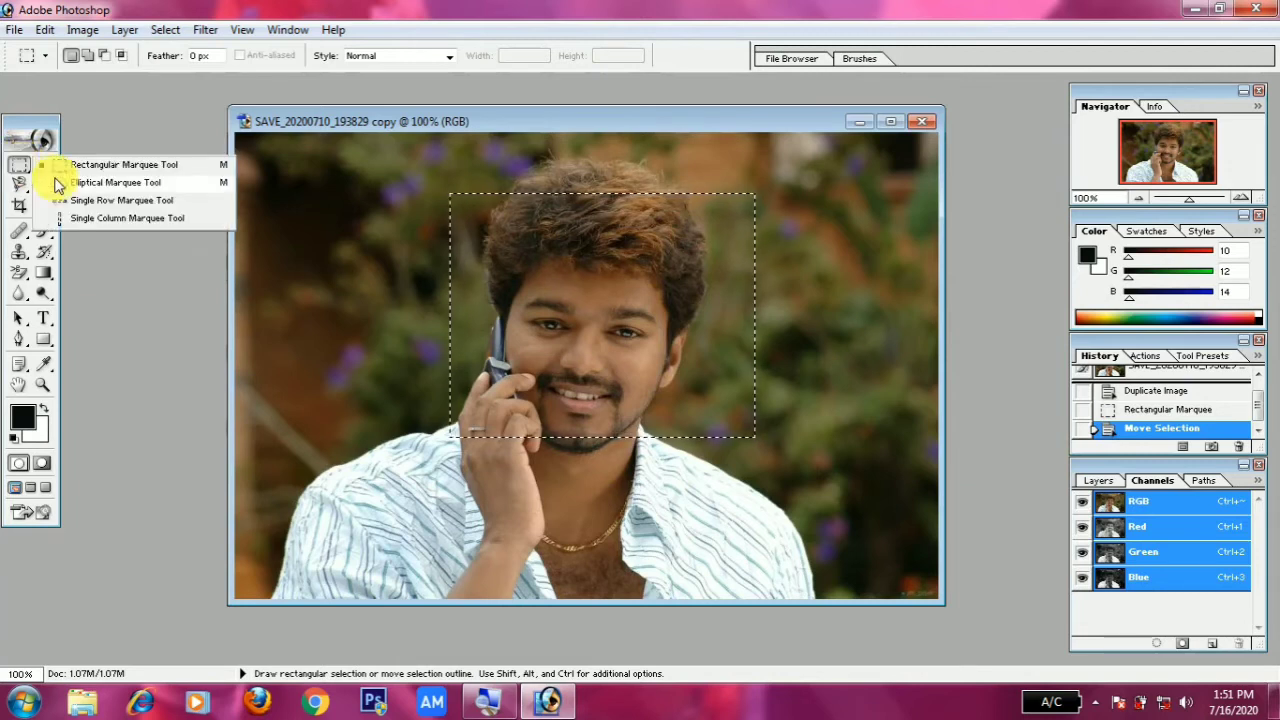
{"action": "left_click", "coordinate": [112, 184]}
{"action": "left_click", "coordinate": [406, 236]}
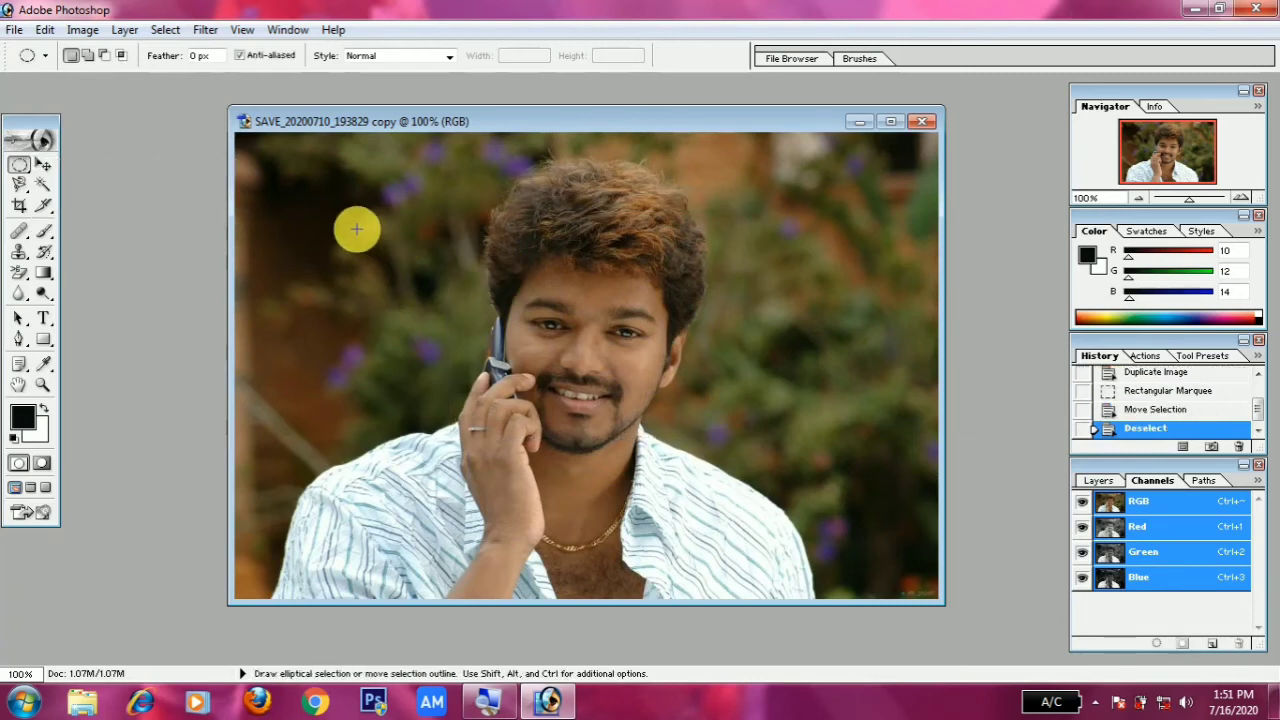
{"action": "left_click_drag", "start_coordinate": [357, 229], "coordinate": [614, 460]}
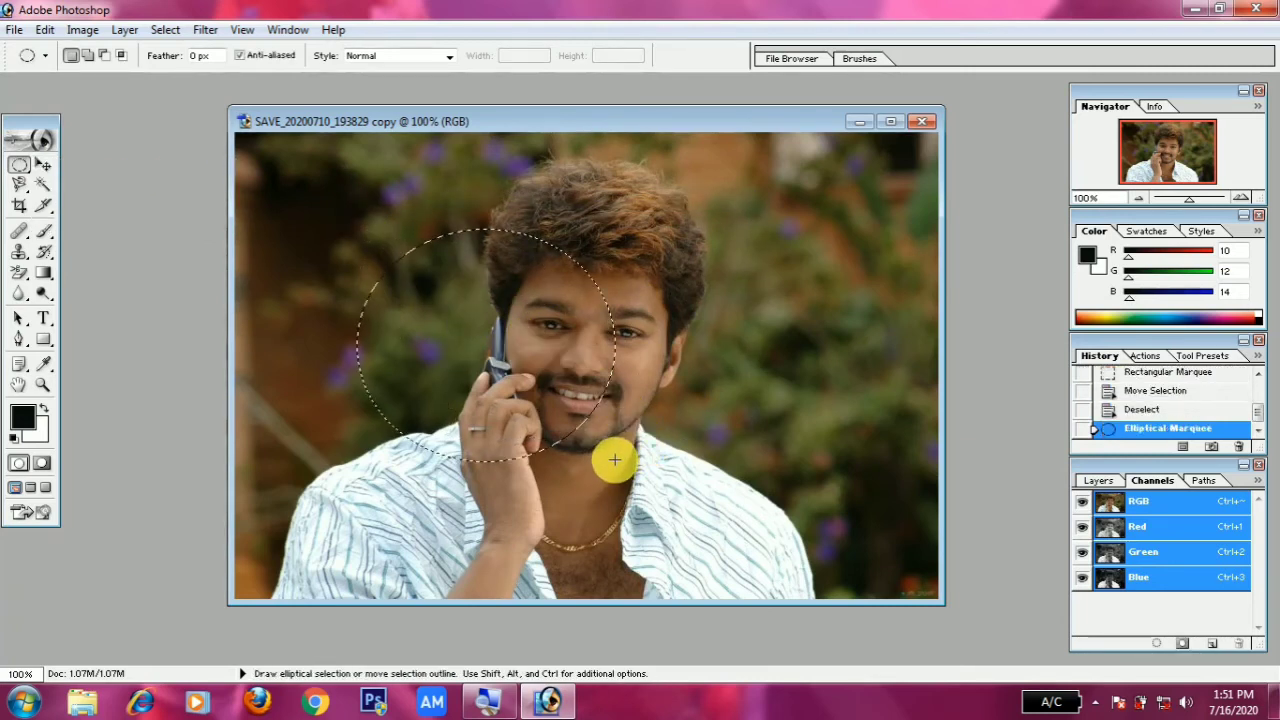
Make one-pixel Single Row Marquee selections across the photo, ending at eye level
{"action": "left_click", "coordinate": [16, 166]}
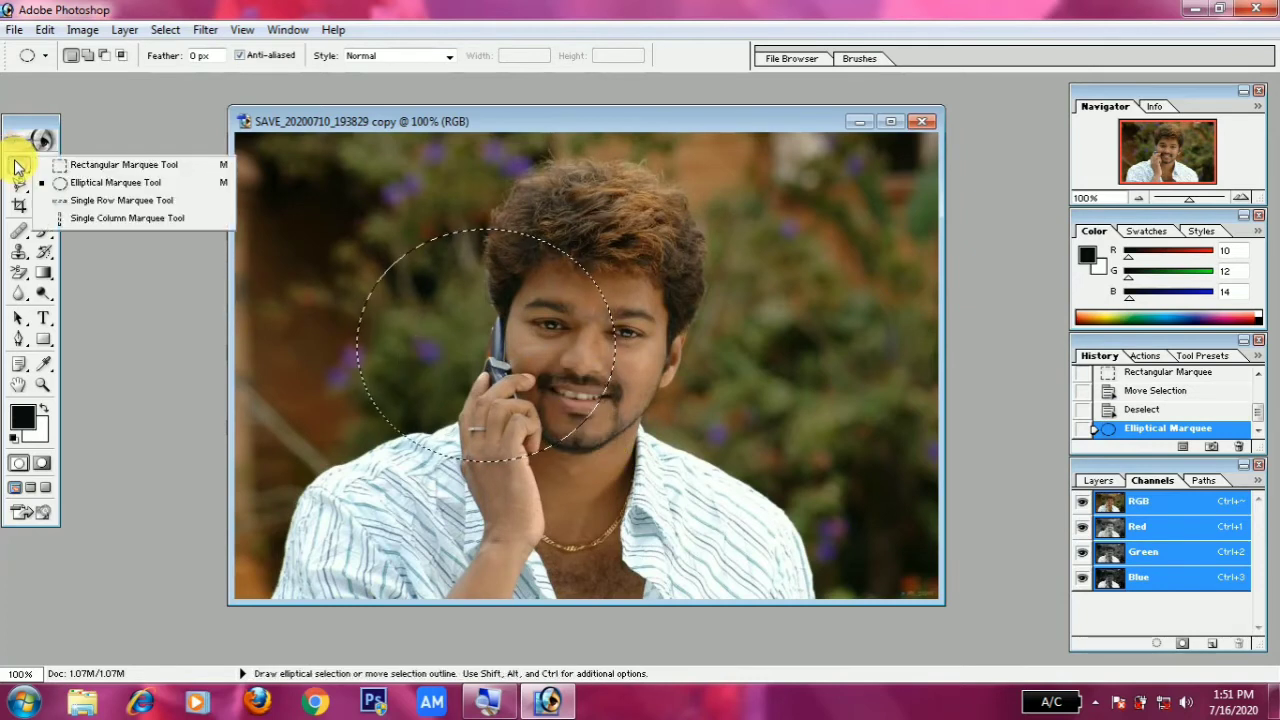
{"action": "left_click", "coordinate": [100, 200]}
{"action": "left_click_drag", "start_coordinate": [314, 200], "coordinate": [428, 277]}
{"action": "left_click", "coordinate": [434, 346]}
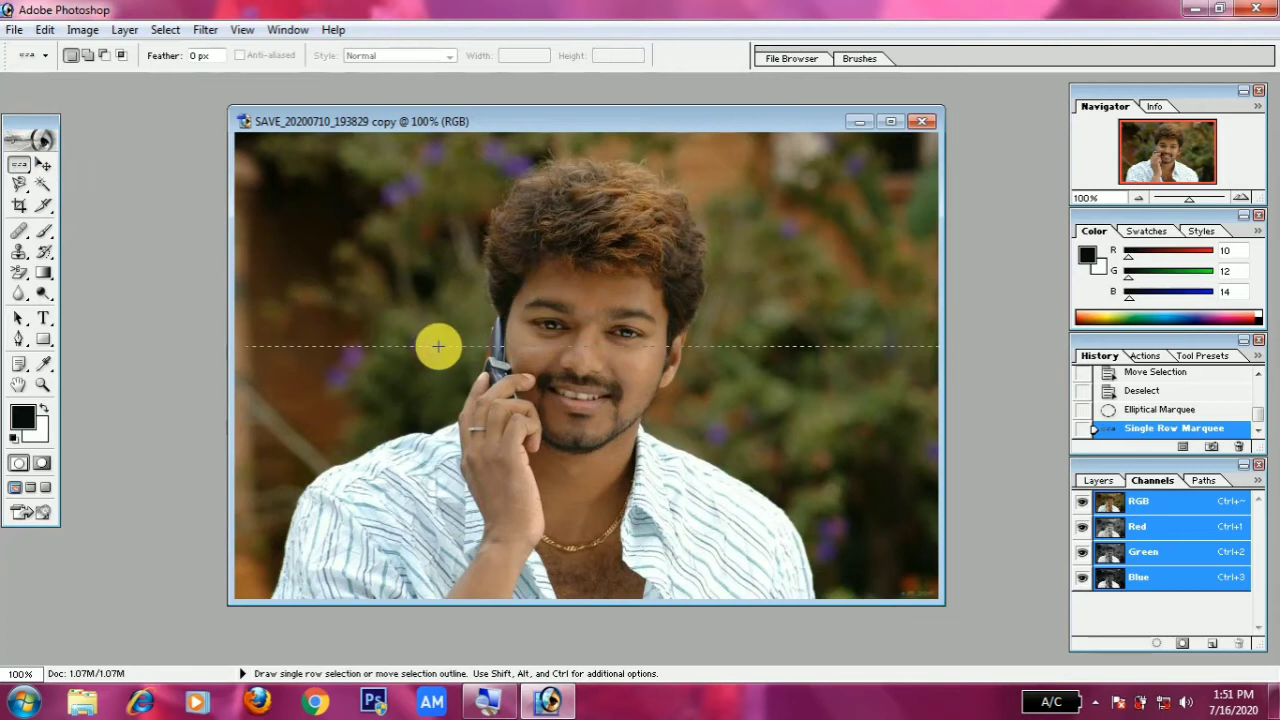
{"action": "mouse_move", "coordinate": [442, 344]}
{"action": "left_mouse_down"}
{"action": "mouse_move", "coordinate": [450, 278]}
{"action": "mouse_move", "coordinate": [504, 317]}
{"action": "left_mouse_up"}
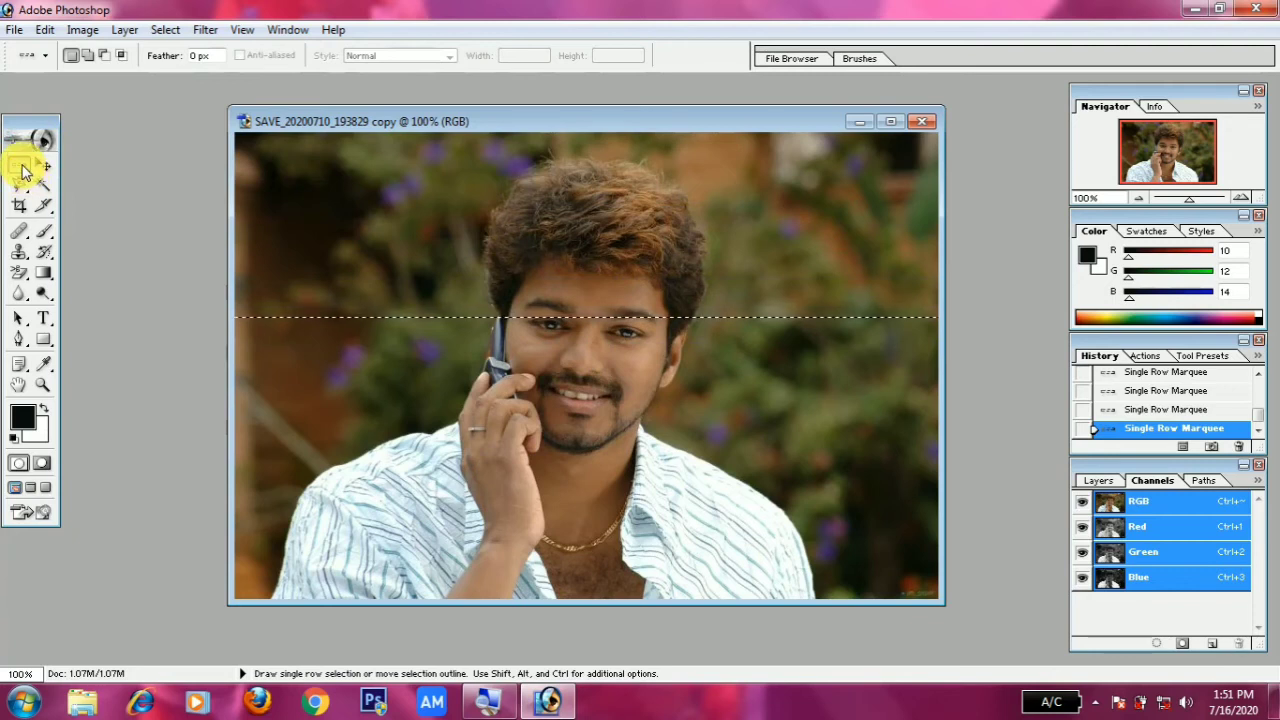
Make Single Column Marquee selections, ending in the left background, then restore Rectangular Marquee
{"action": "left_click_drag", "start_coordinate": [24, 172], "coordinate": [75, 220]}
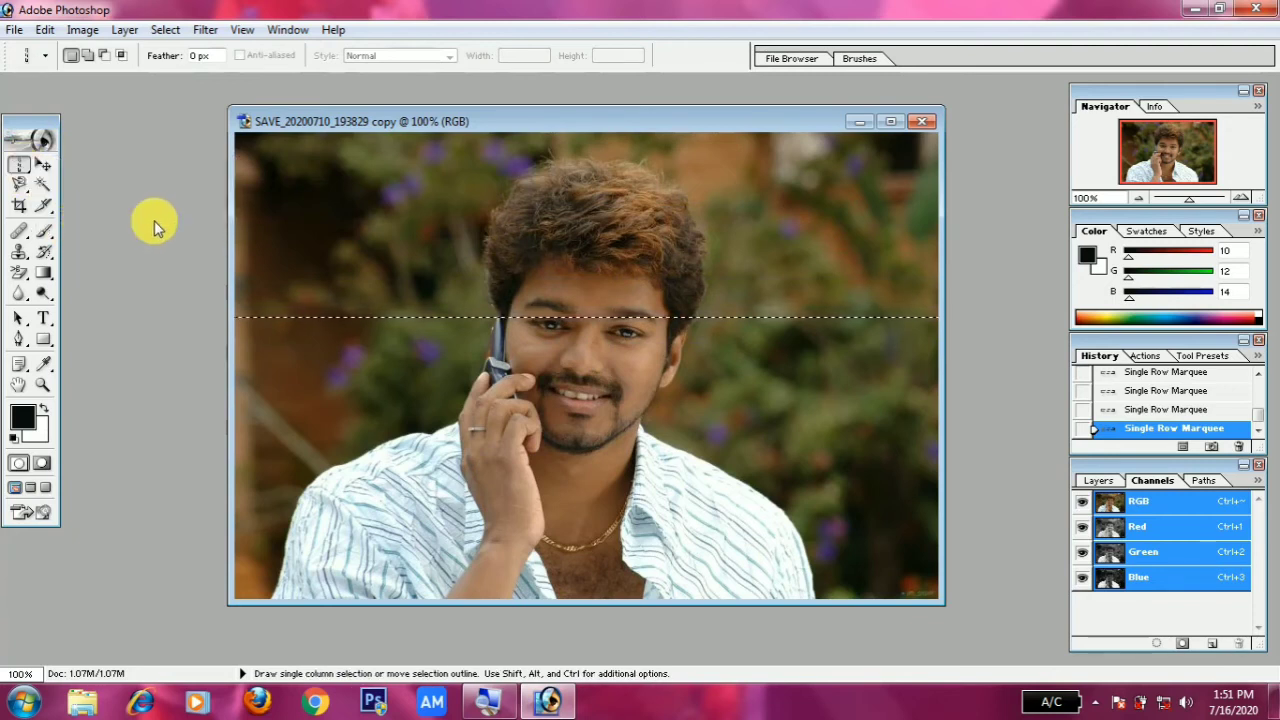
{"action": "left_click", "coordinate": [414, 191]}
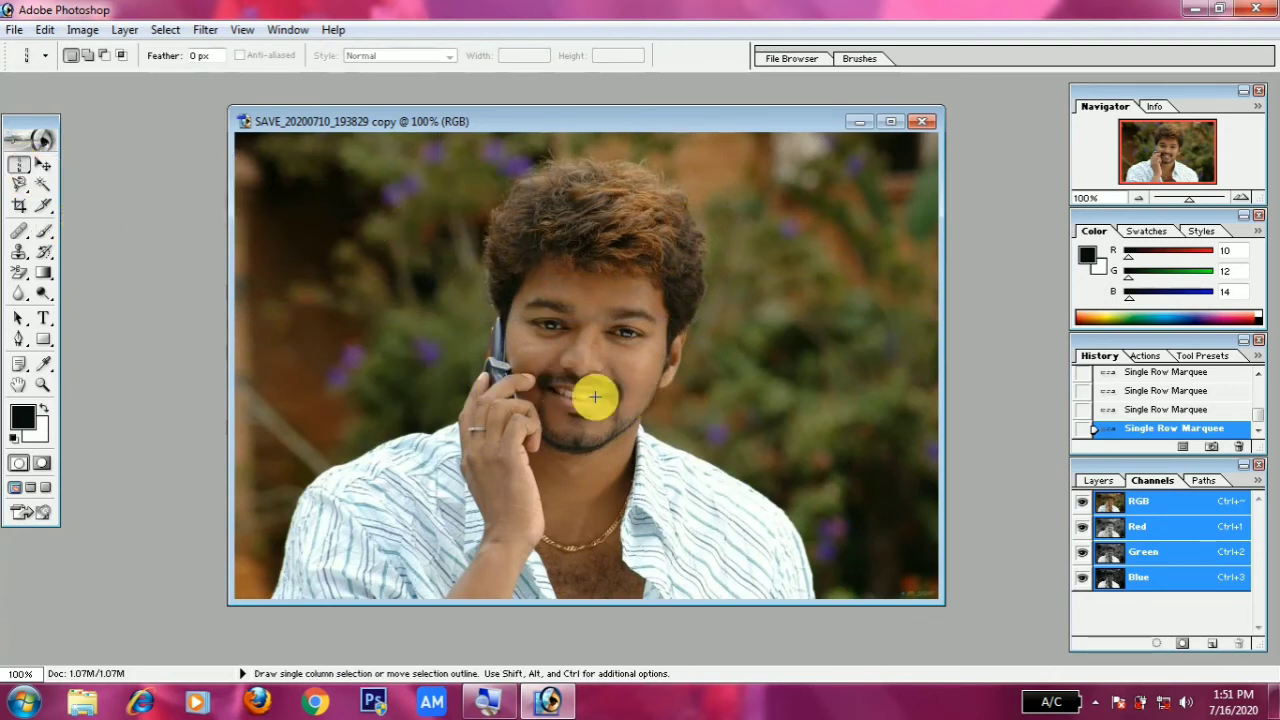
{"action": "left_click", "coordinate": [435, 394]}
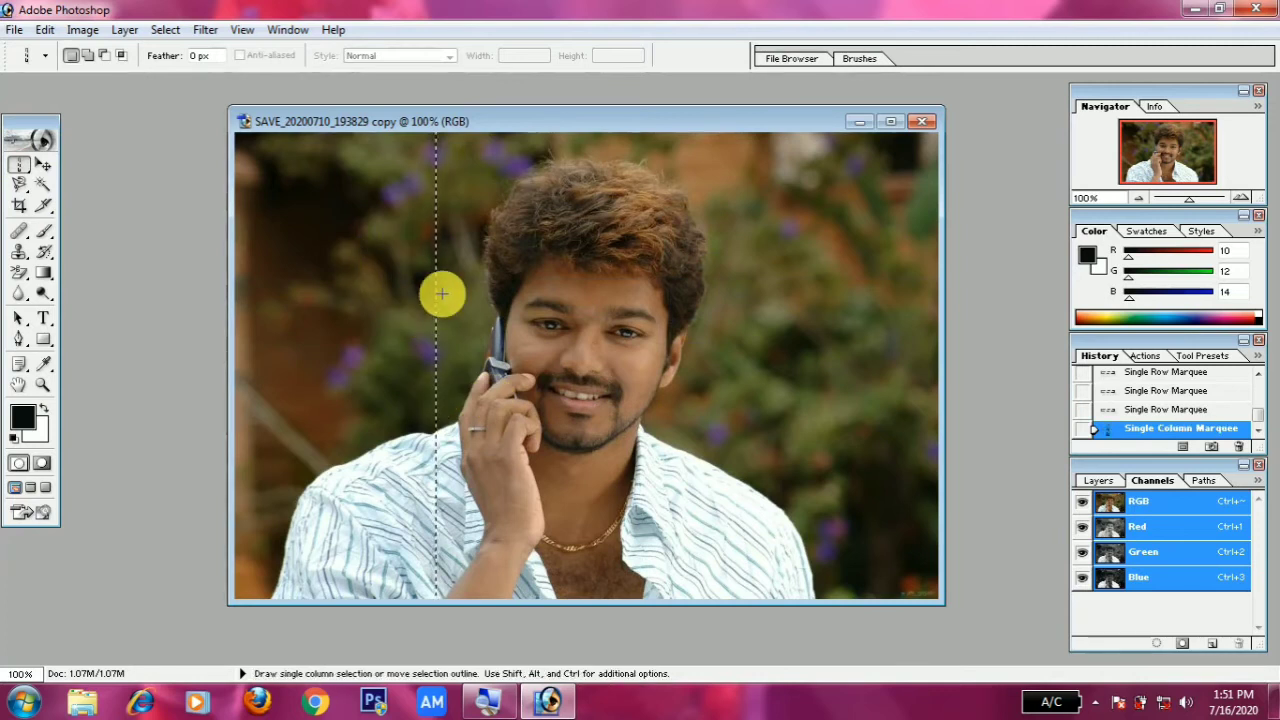
{"action": "left_click", "coordinate": [603, 297]}
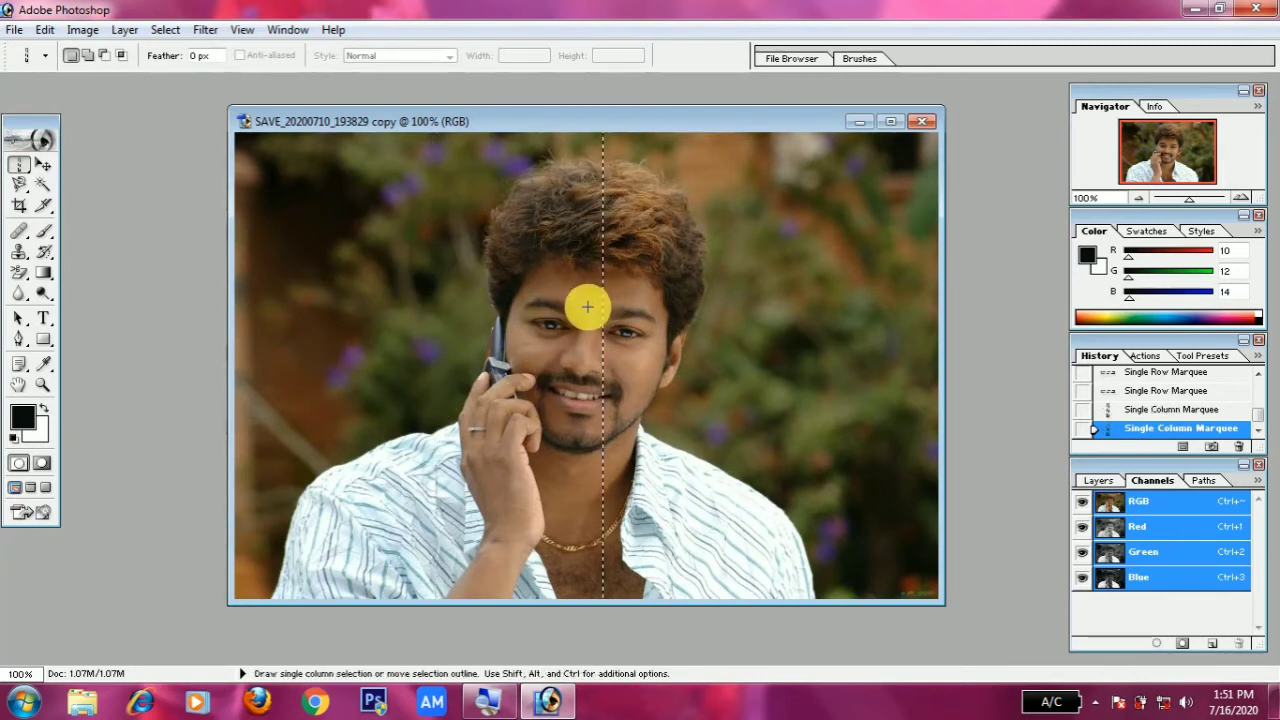
{"action": "left_click", "coordinate": [341, 286]}
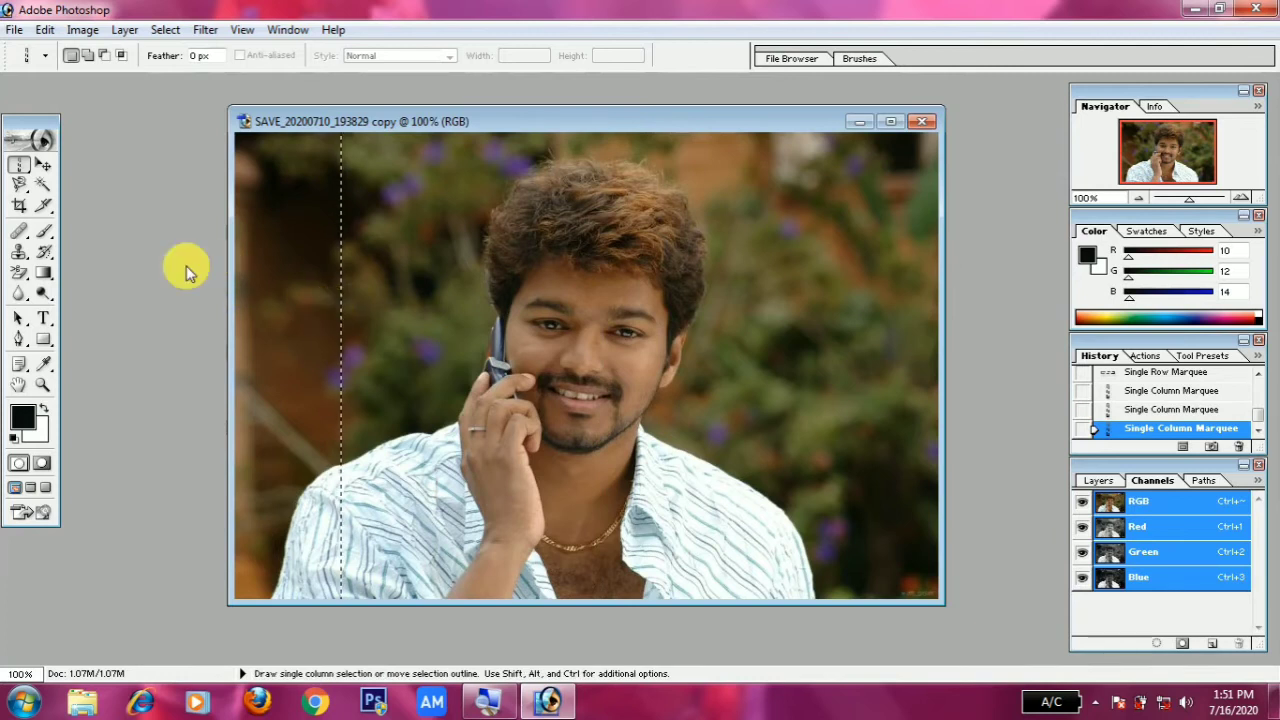
{"action": "left_click_drag", "start_coordinate": [12, 170], "coordinate": [50, 164]}
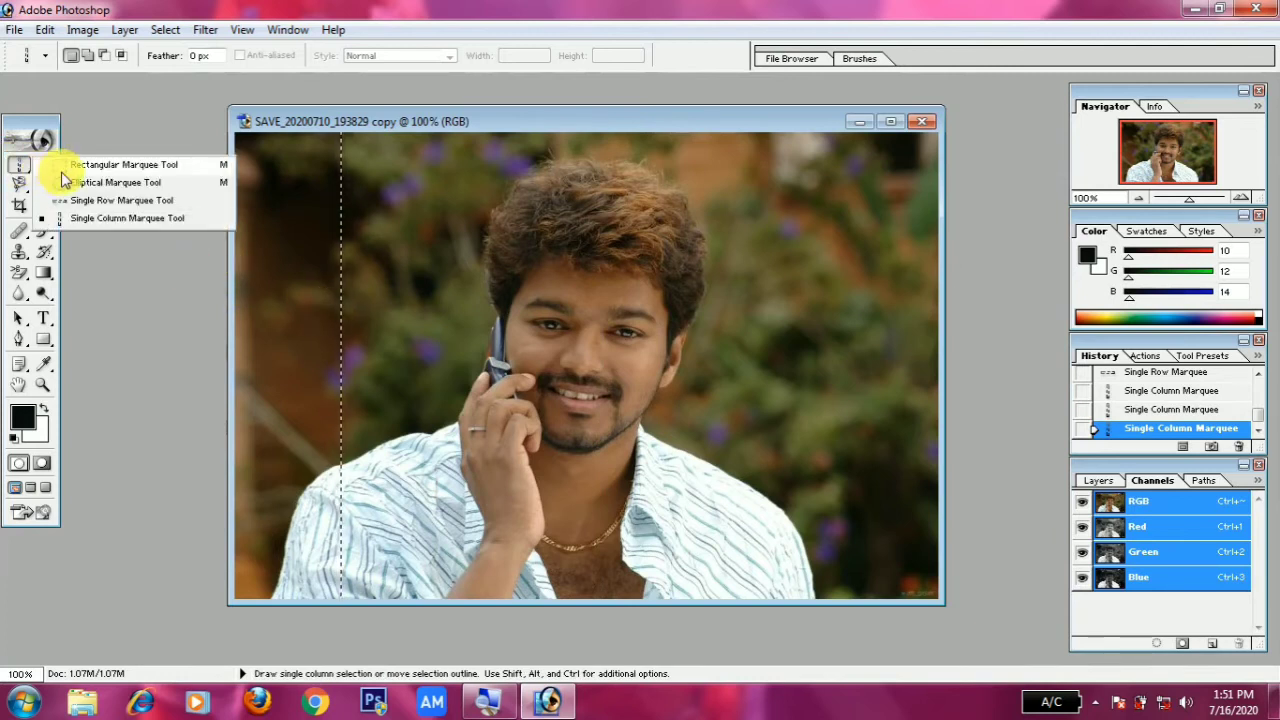
Select a rectangle over the hair and eyes, trial-move it, then undo the move
{"action": "left_click_drag", "start_coordinate": [542, 257], "coordinate": [575, 302]}
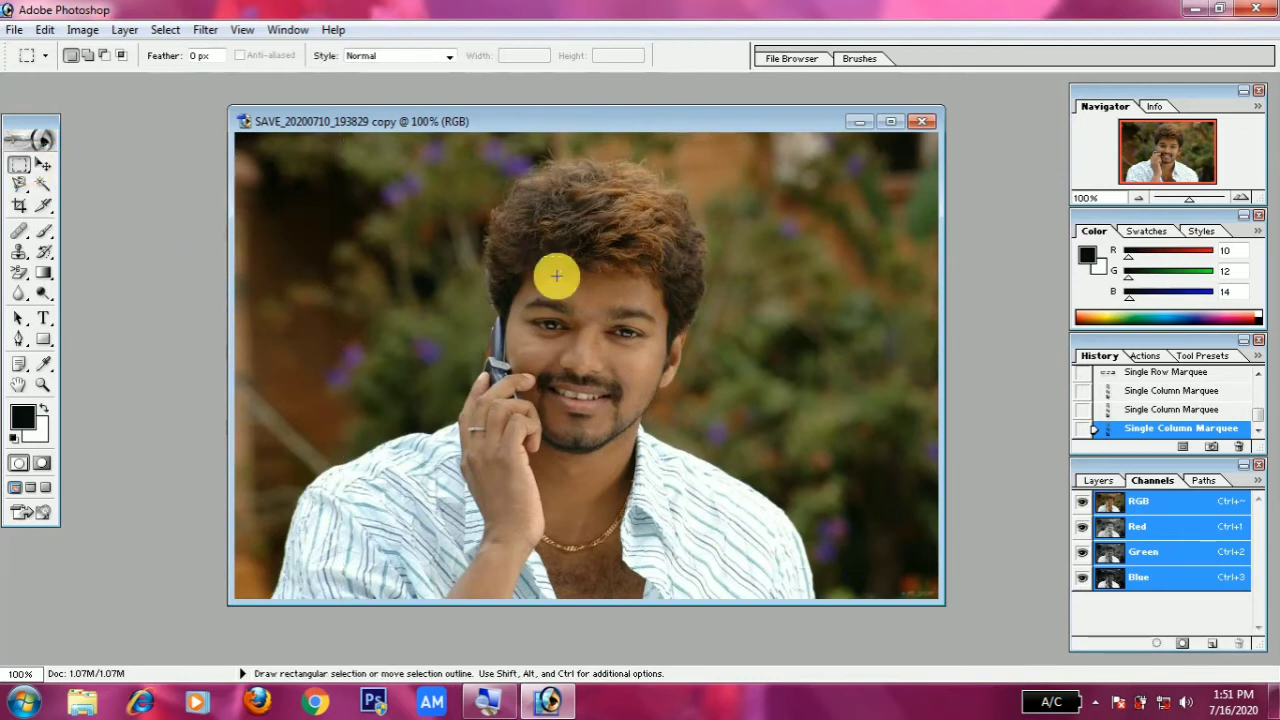
{"action": "left_click", "coordinate": [314, 218]}
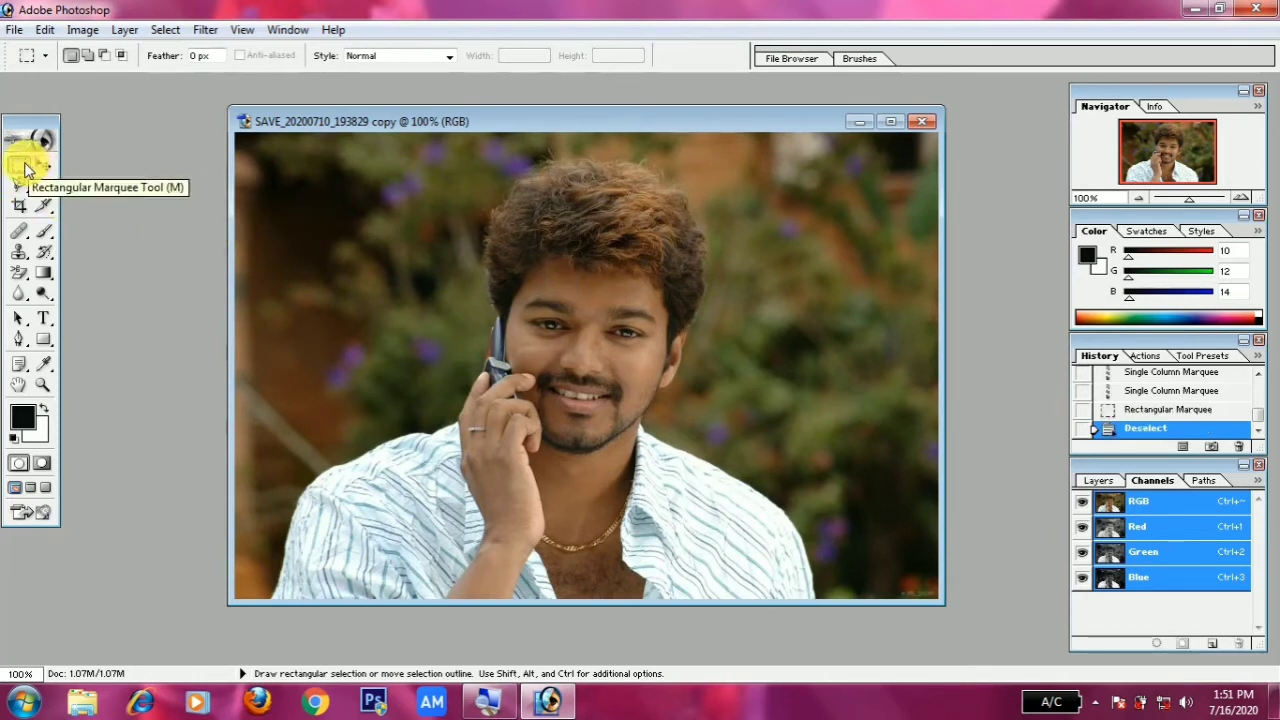
{"action": "left_click_drag", "start_coordinate": [474, 199], "coordinate": [740, 328]}
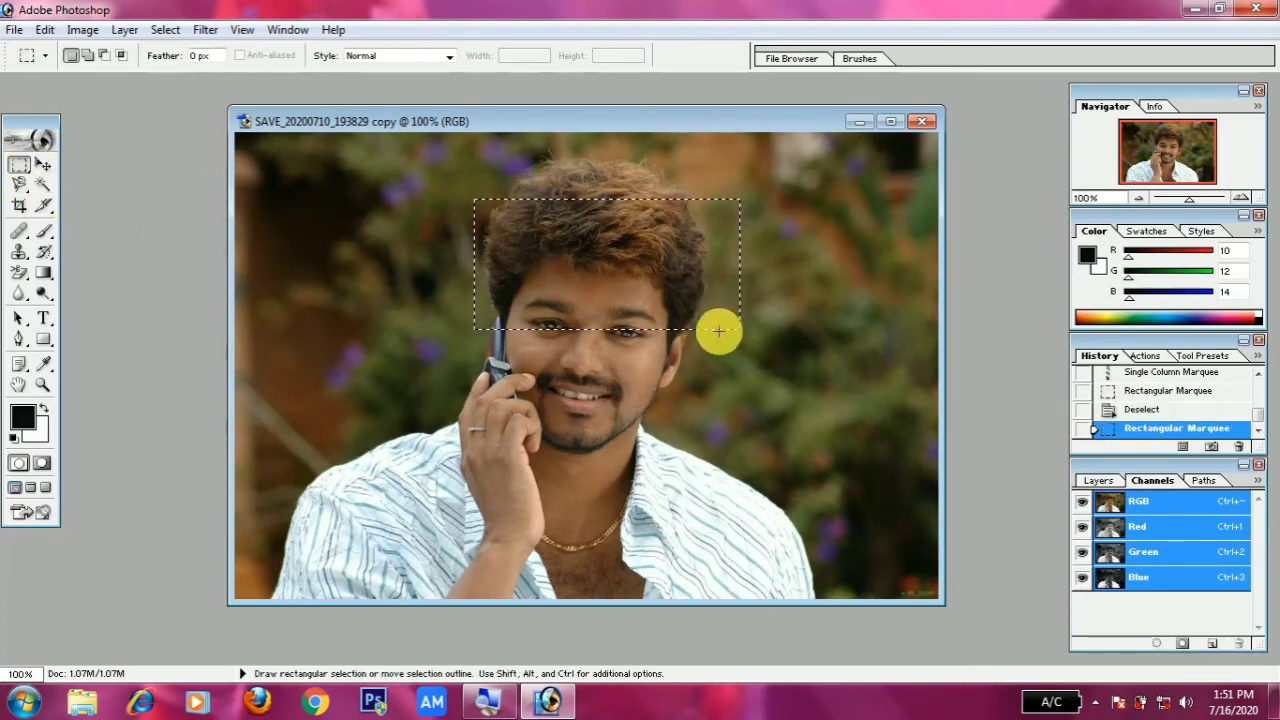
{"action": "left_click", "coordinate": [45, 165]}
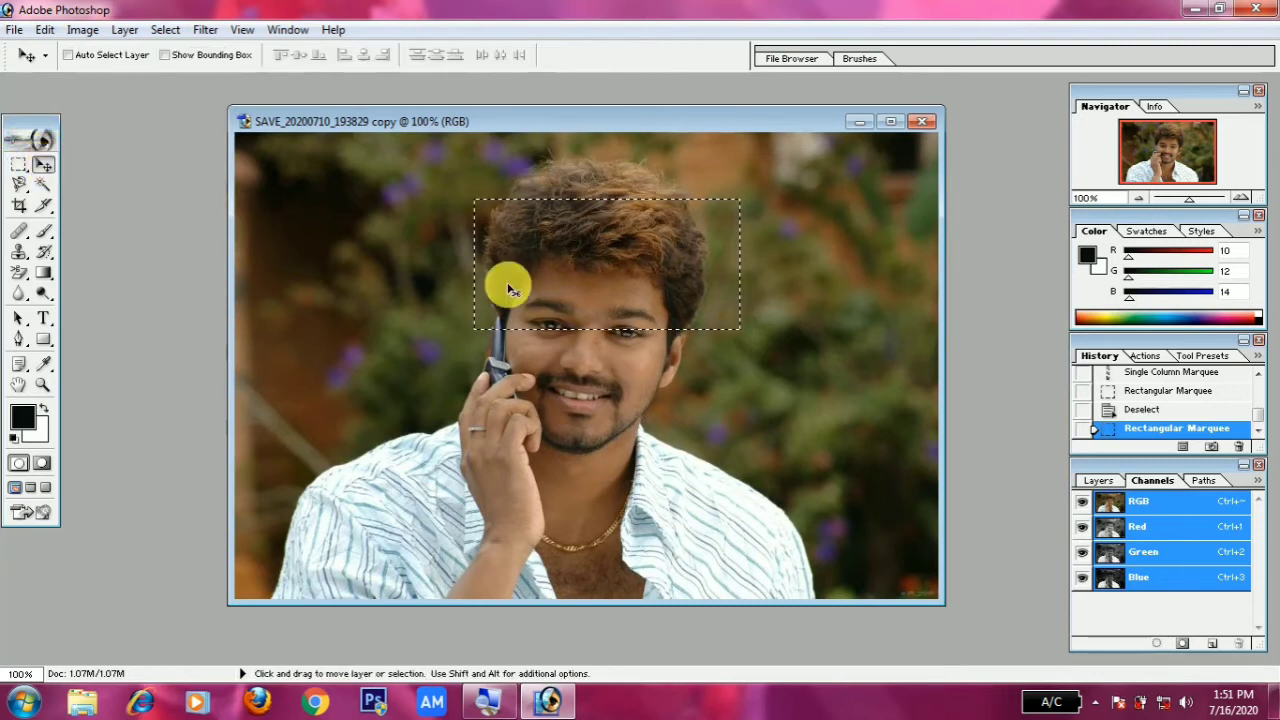
{"action": "mouse_move", "coordinate": [515, 289]}
{"action": "left_mouse_down"}
{"action": "mouse_move", "coordinate": [427, 411]}
{"action": "mouse_move", "coordinate": [517, 287]}
{"action": "left_mouse_up"}
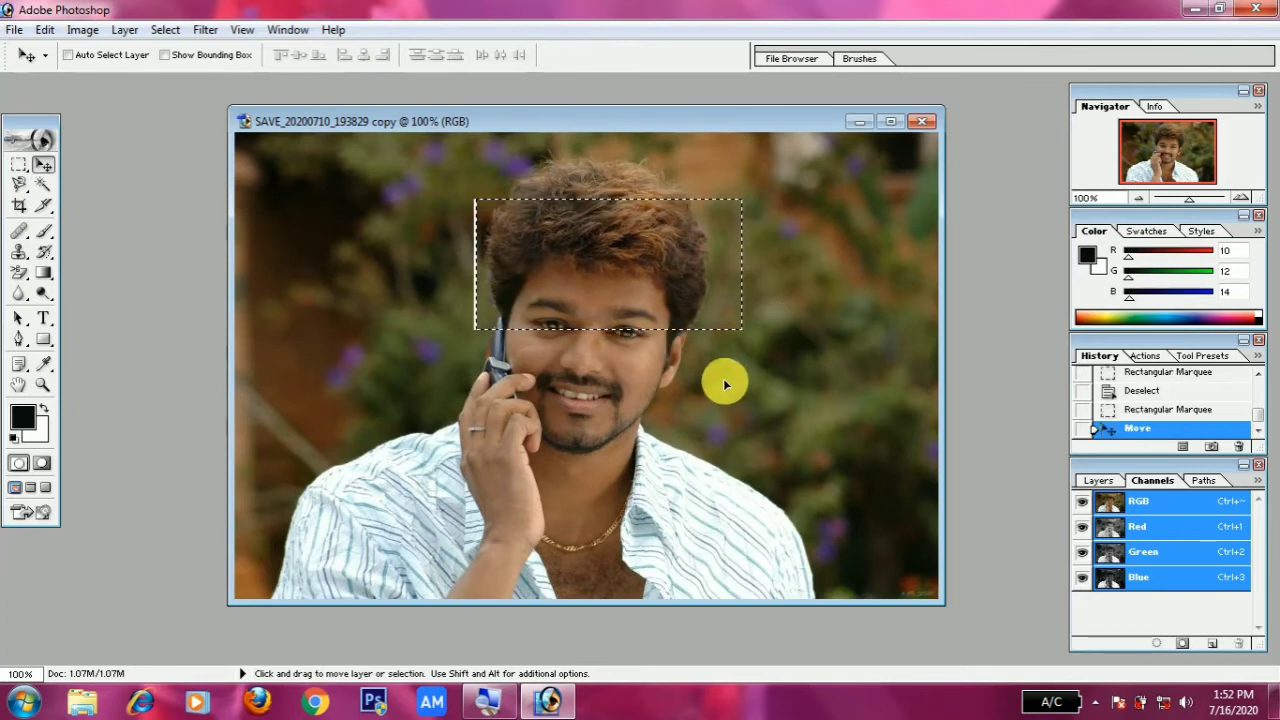
{"action": "key", "text": "ctrl+z"}
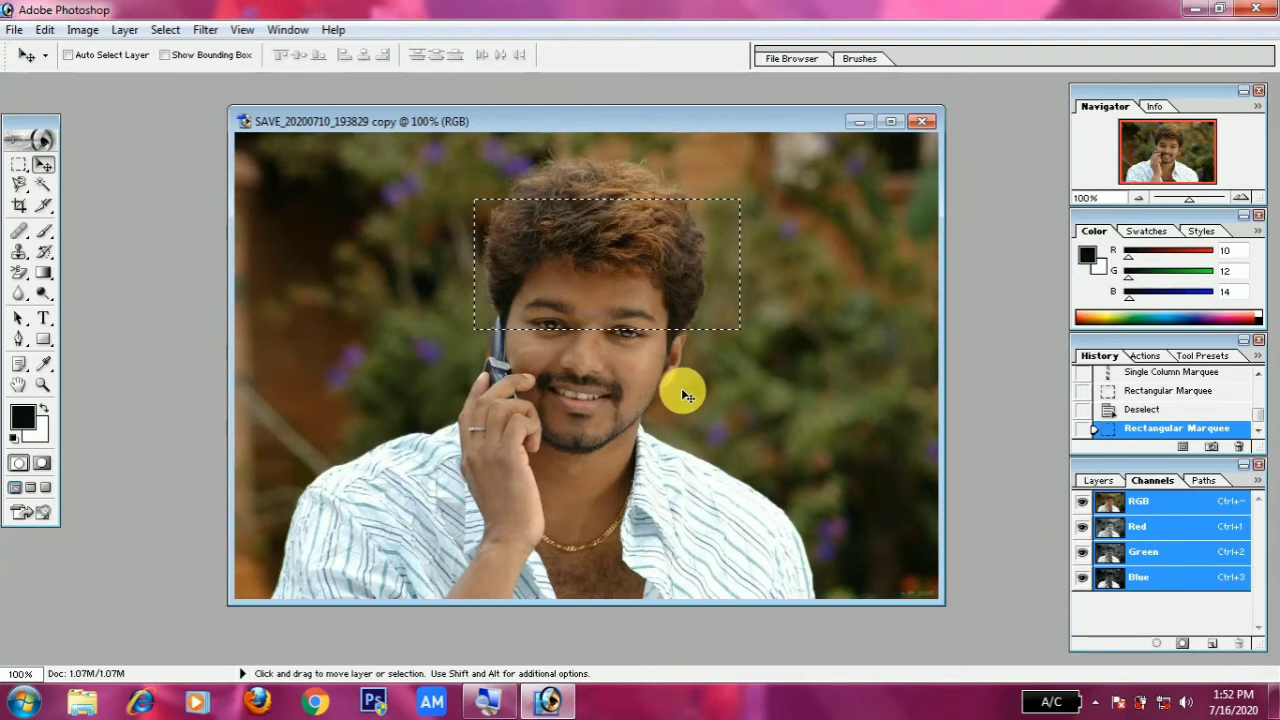
Trace a freehand Lasso selection around the head, hair and upper shirt
{"action": "left_click", "coordinate": [20, 190]}
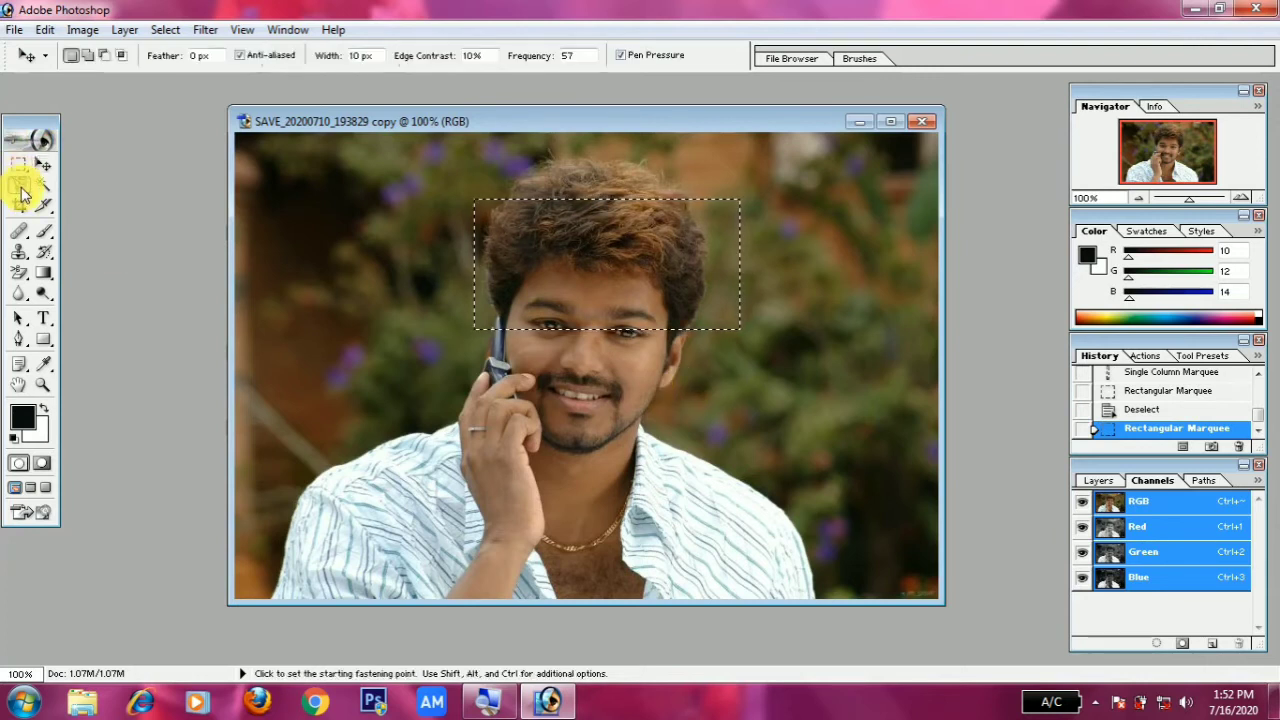
{"action": "left_click", "coordinate": [22, 193]}
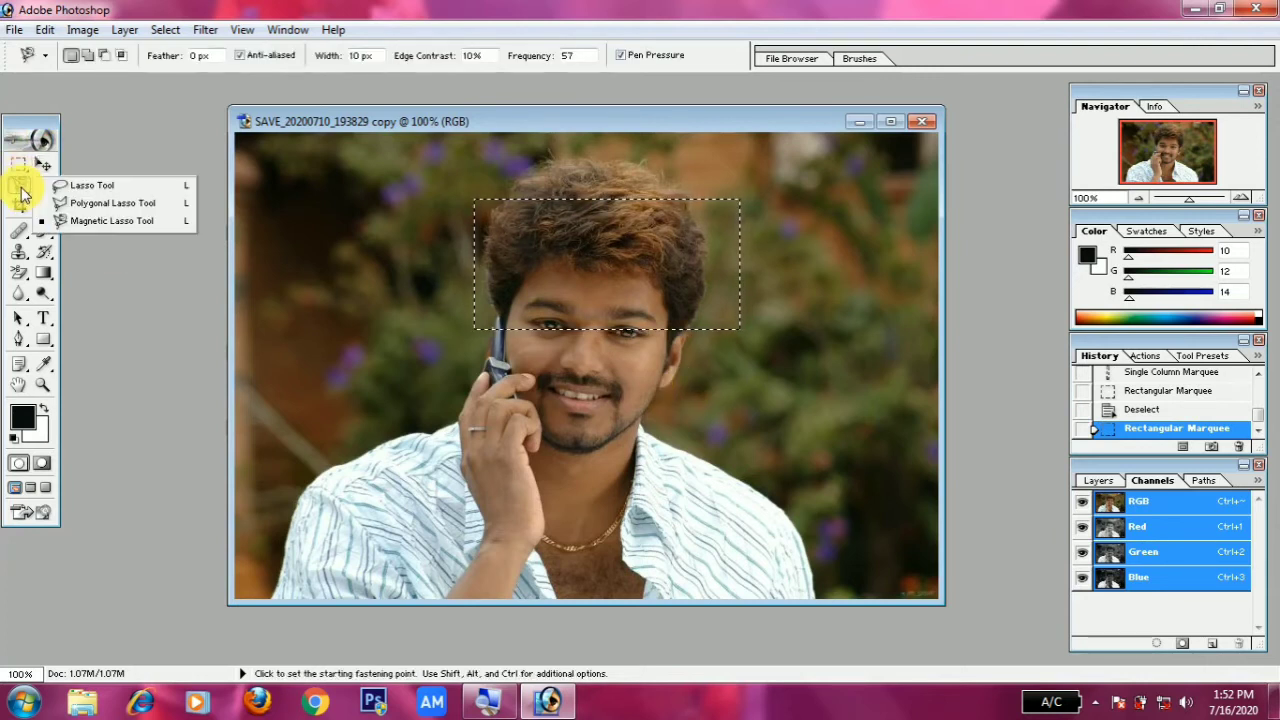
{"action": "left_click", "coordinate": [92, 185]}
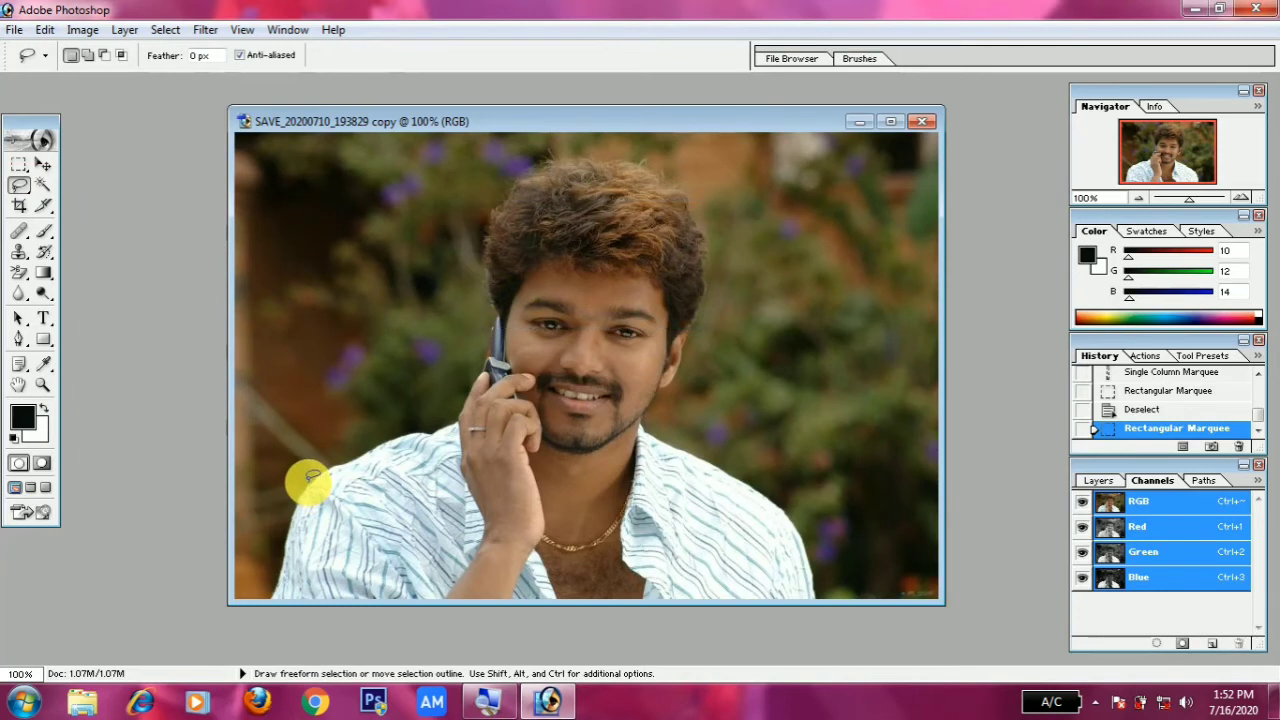
{"action": "mouse_move", "coordinate": [372, 455]}
{"action": "left_mouse_down"}
{"action": "mouse_move", "coordinate": [485, 247]}
{"action": "mouse_move", "coordinate": [704, 346]}
{"action": "left_mouse_up"}
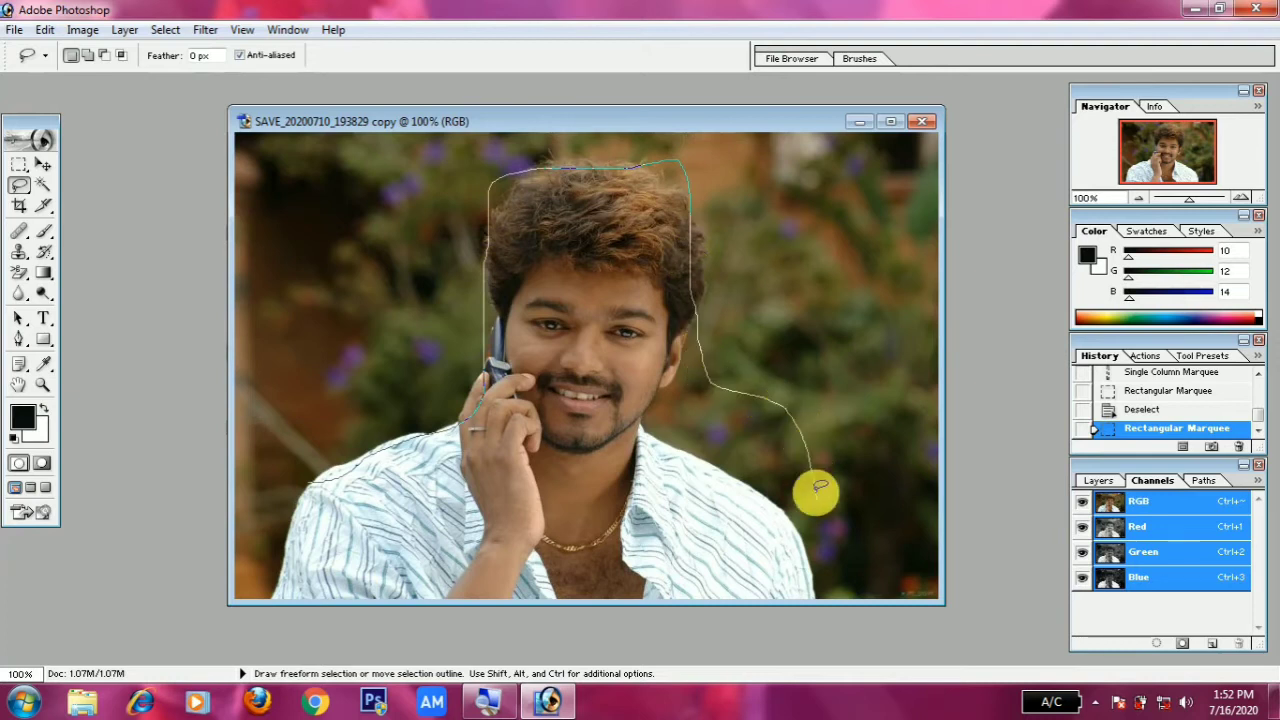
{"action": "left_click_drag", "start_coordinate": [704, 346], "coordinate": [822, 537]}
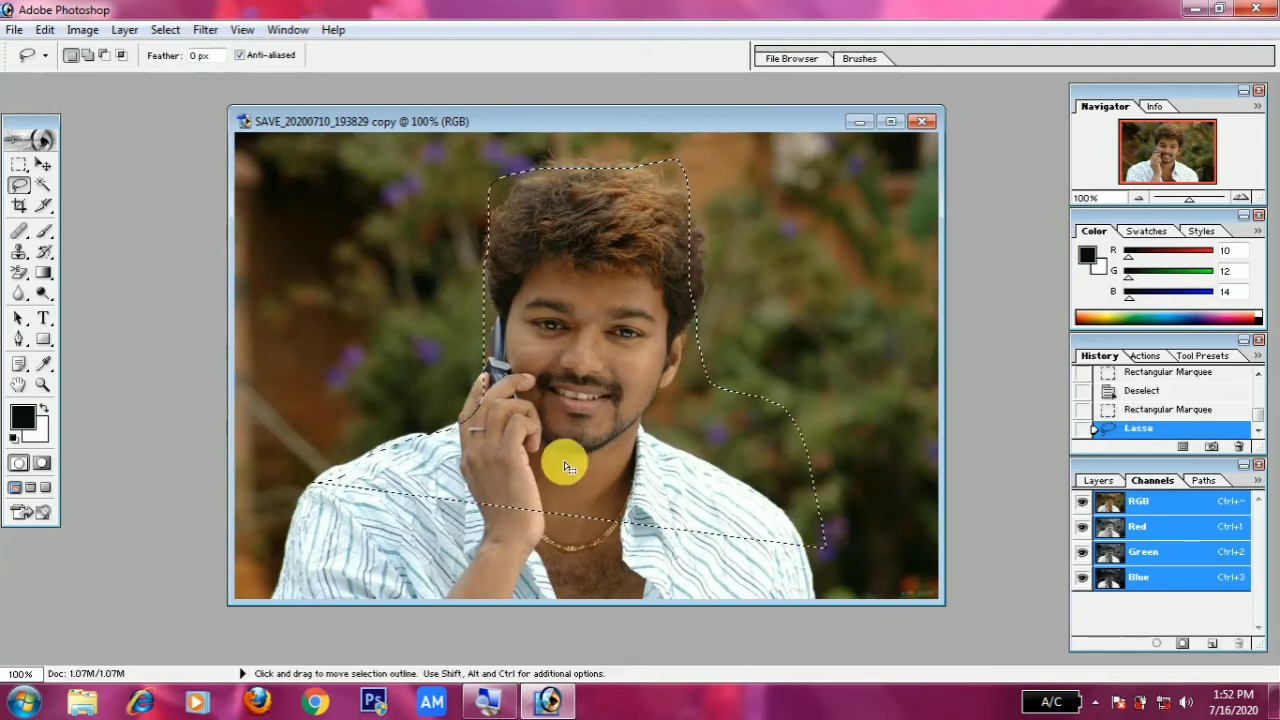
{"action": "left_click", "coordinate": [20, 185]}
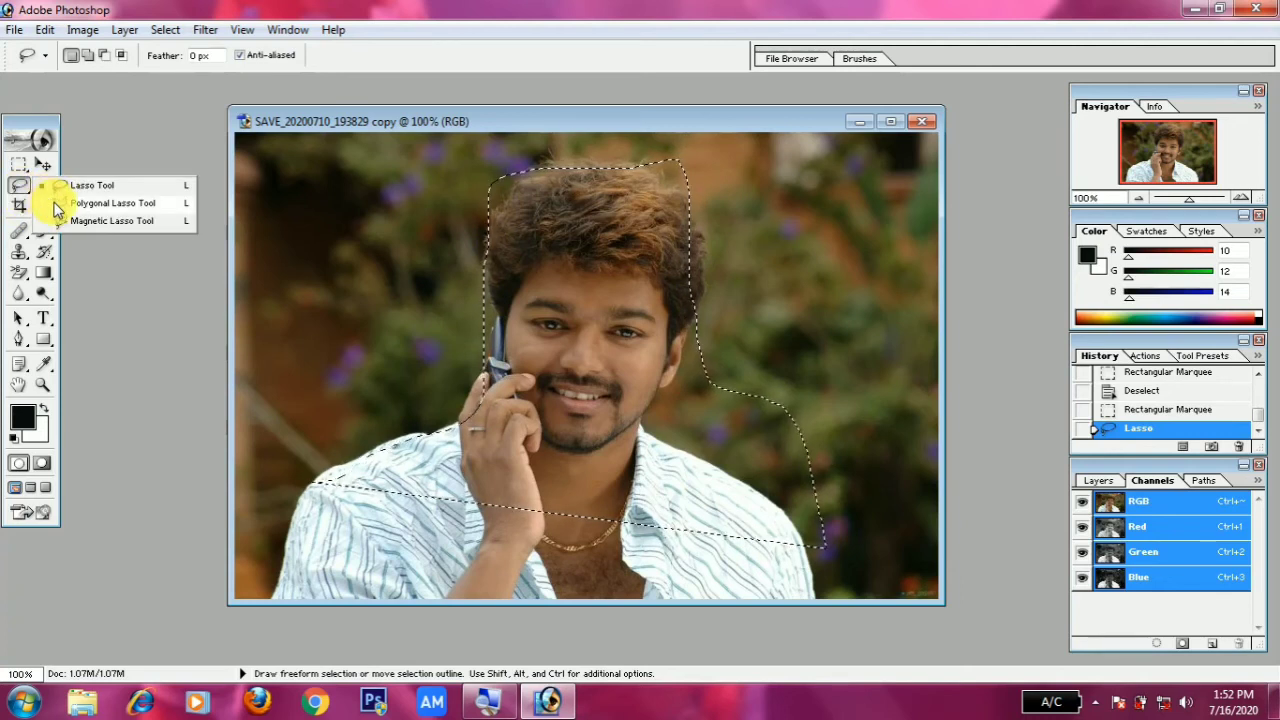
Build a zigzag Polygonal Lasso selection on the background left of the face
{"action": "left_click", "coordinate": [60, 203]}
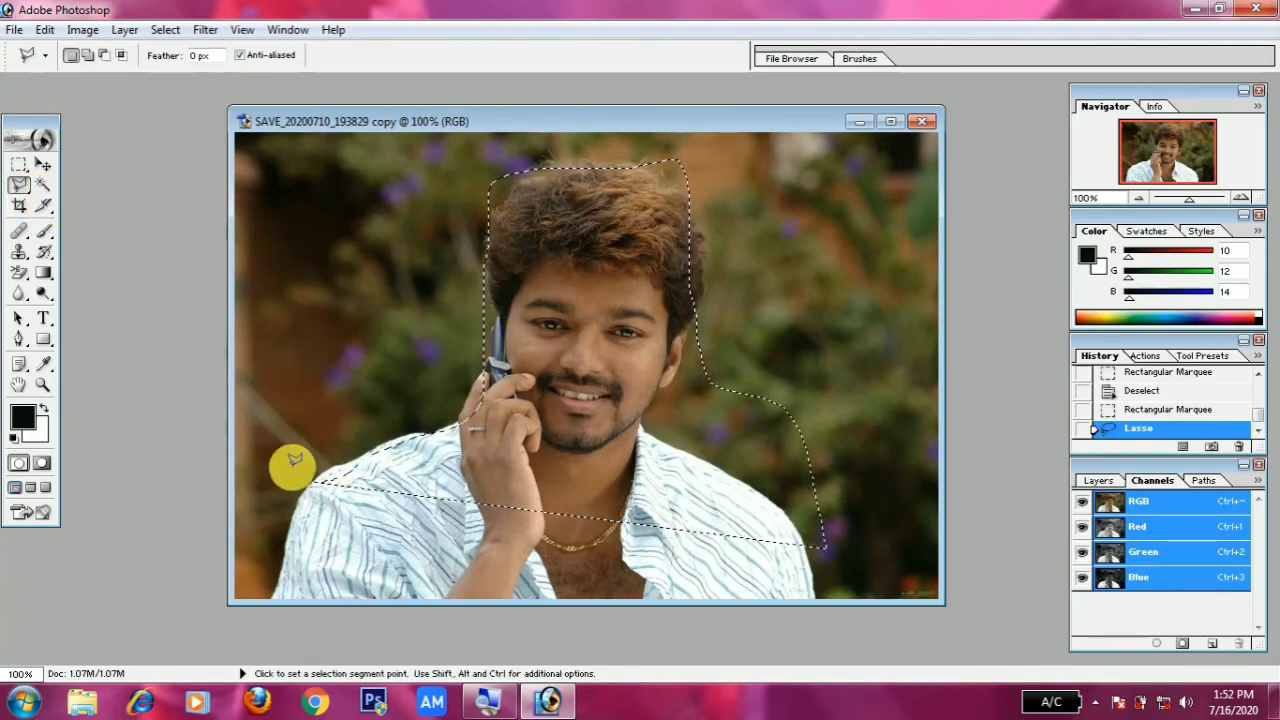
{"action": "left_click", "coordinate": [352, 443]}
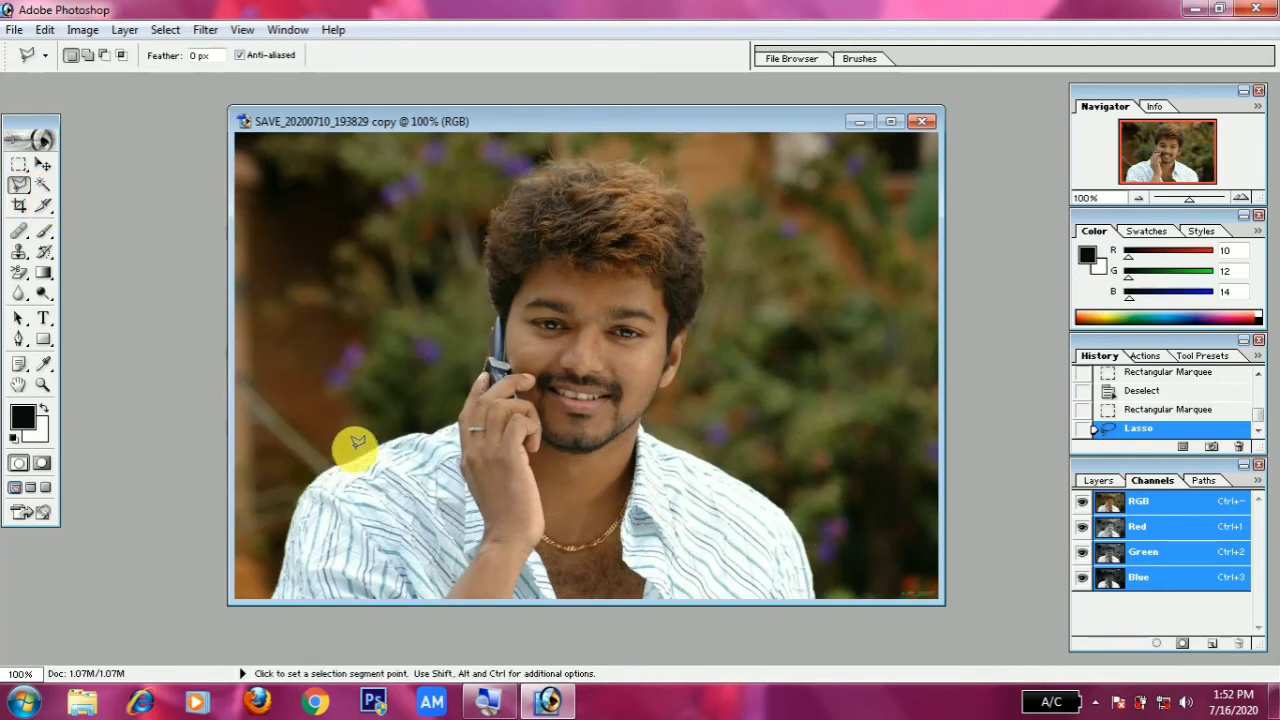
{"action": "left_click", "coordinate": [394, 359]}
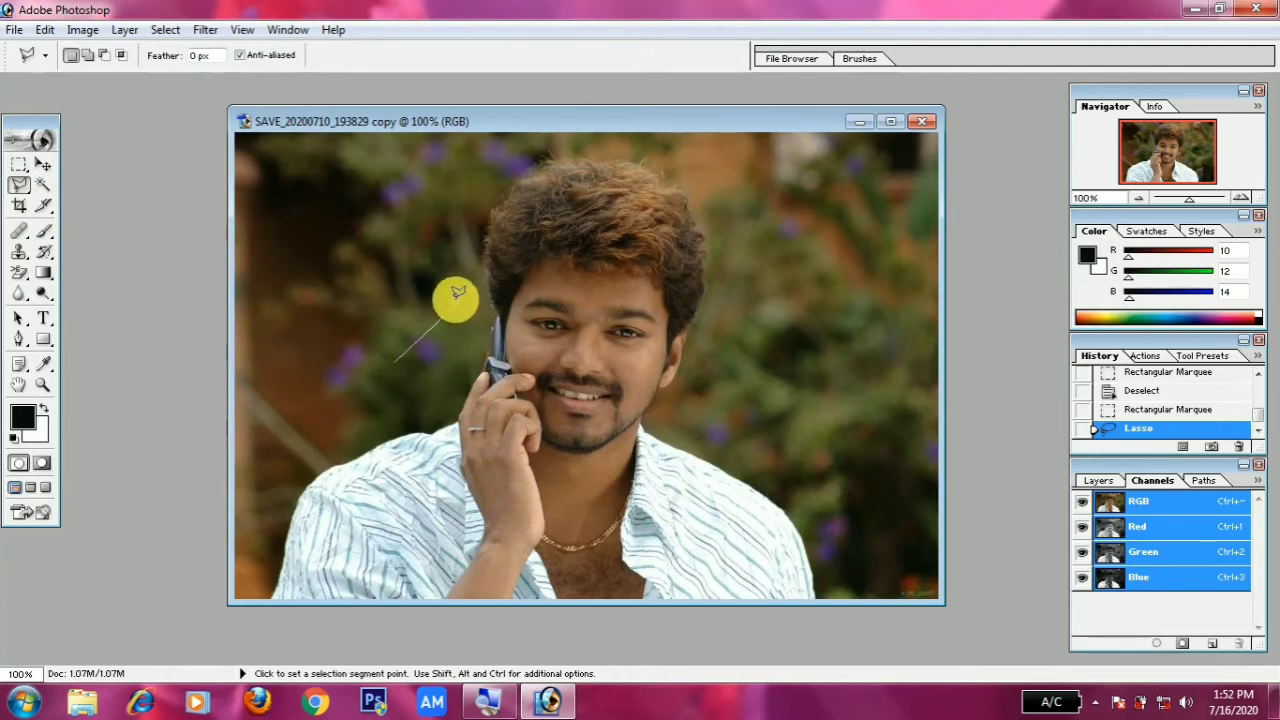
{"action": "left_click", "coordinate": [459, 297]}
{"action": "left_click", "coordinate": [339, 237]}
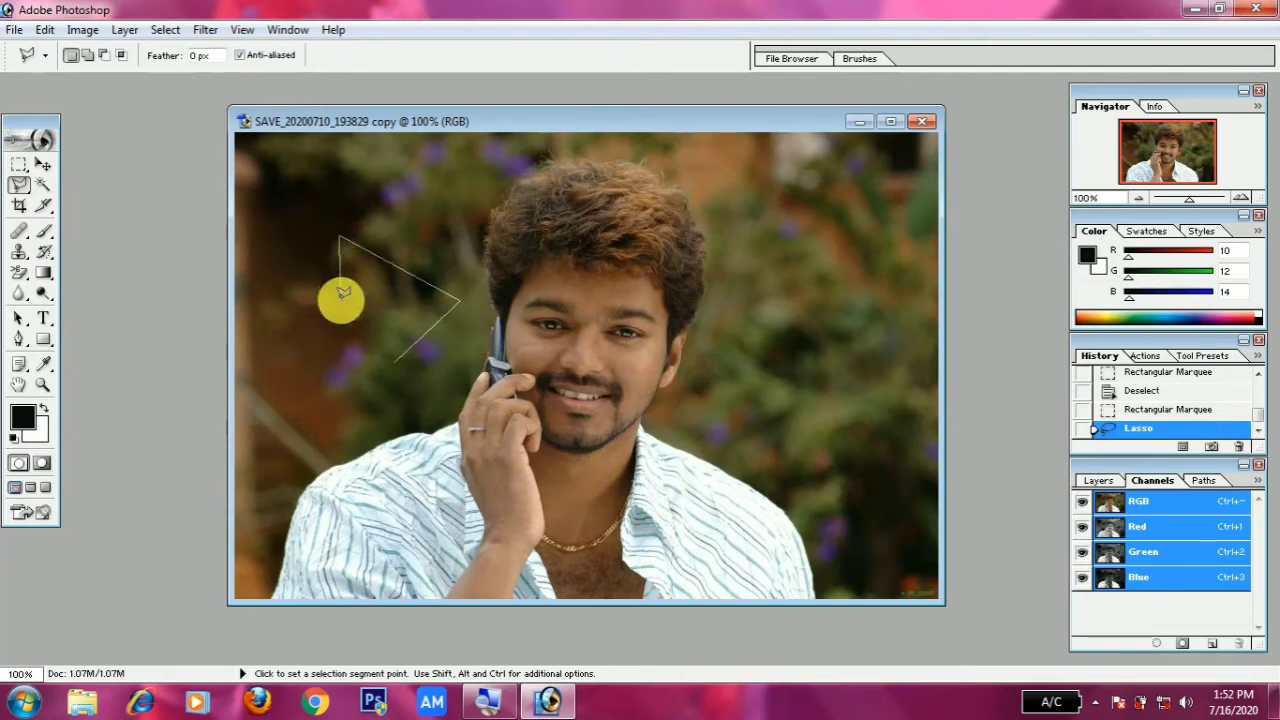
{"action": "left_click", "coordinate": [341, 298]}
{"action": "left_click", "coordinate": [300, 298]}
{"action": "left_click", "coordinate": [300, 346]}
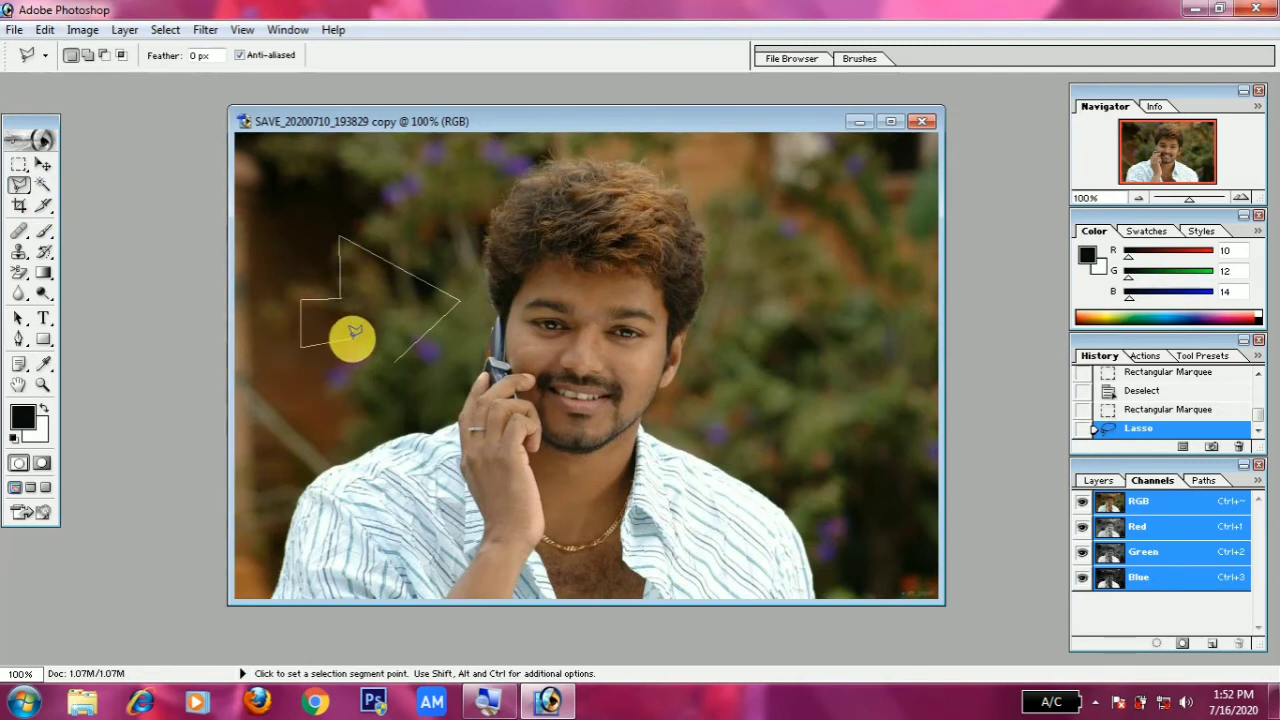
{"action": "left_click", "coordinate": [352, 337]}
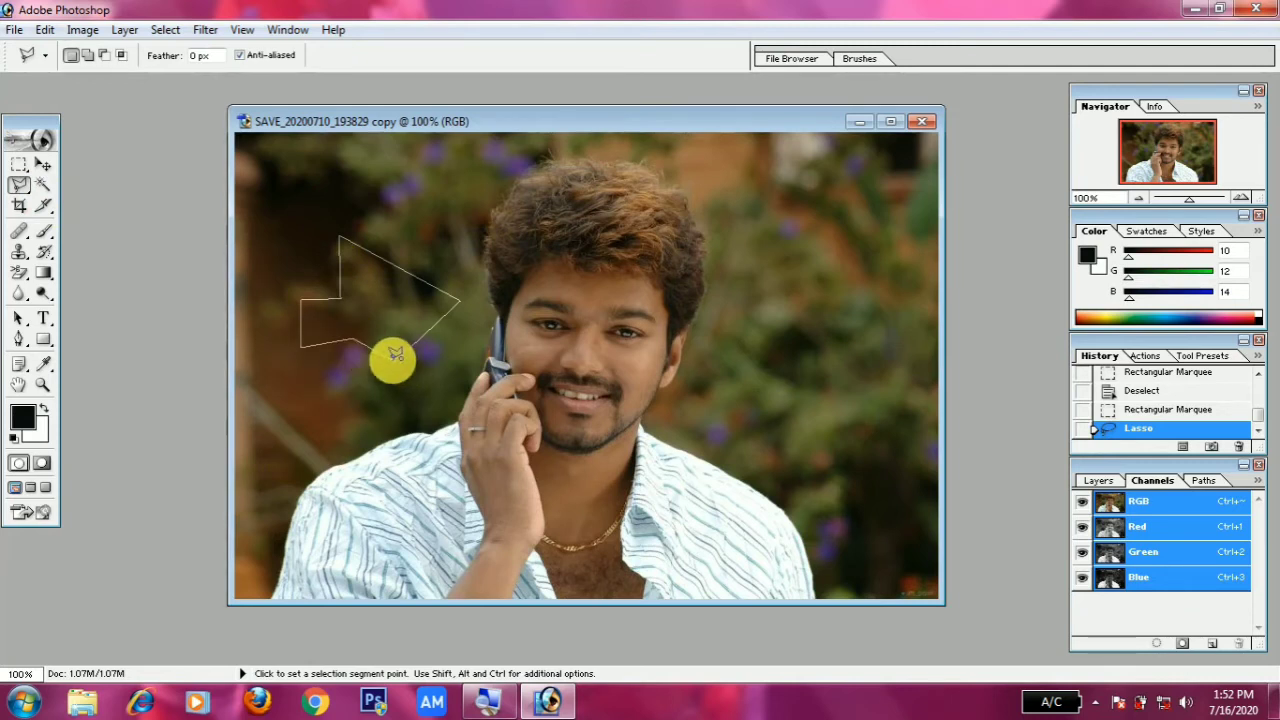
{"action": "double_click", "coordinate": [395, 357]}
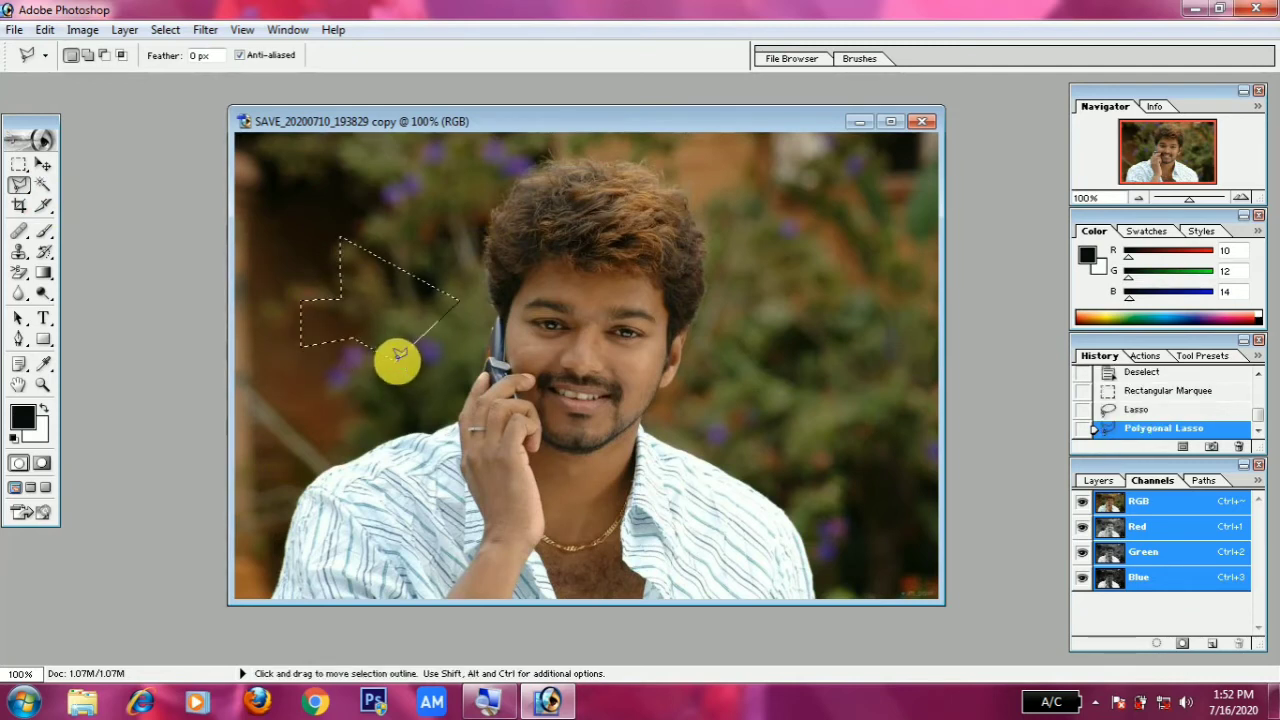
{"action": "left_click", "coordinate": [15, 187]}
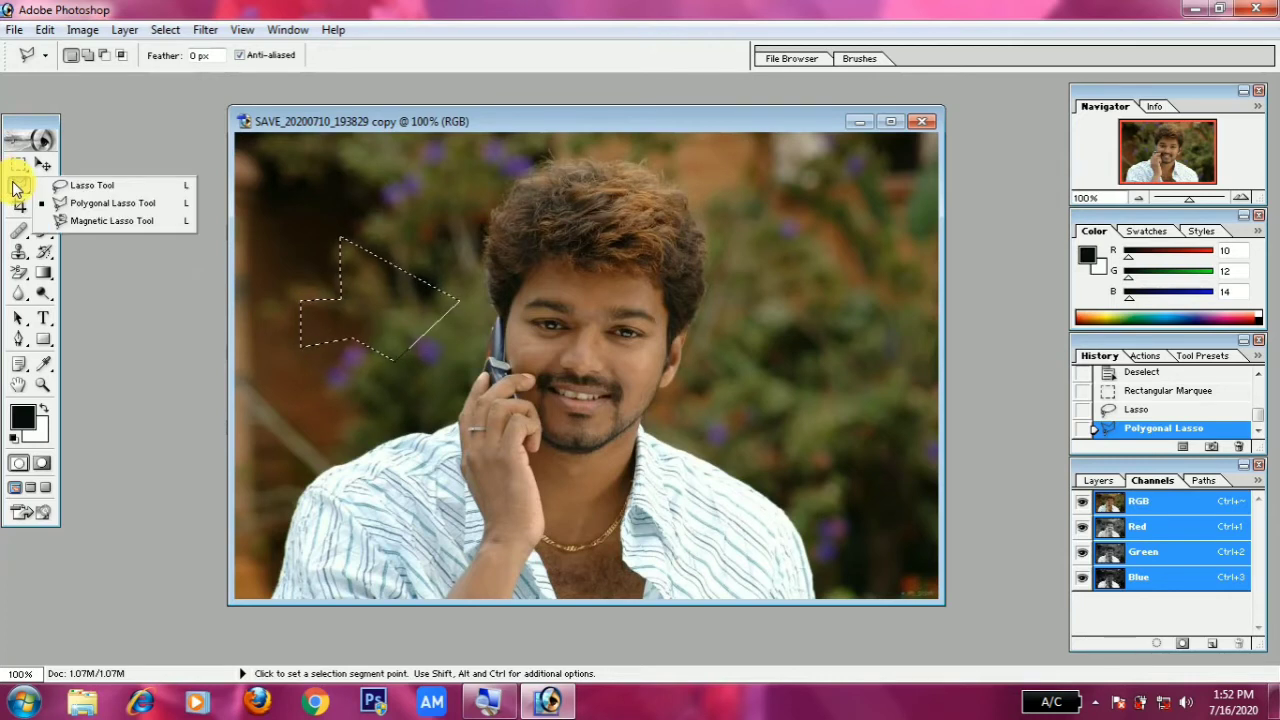
{"action": "left_click", "coordinate": [112, 221]}
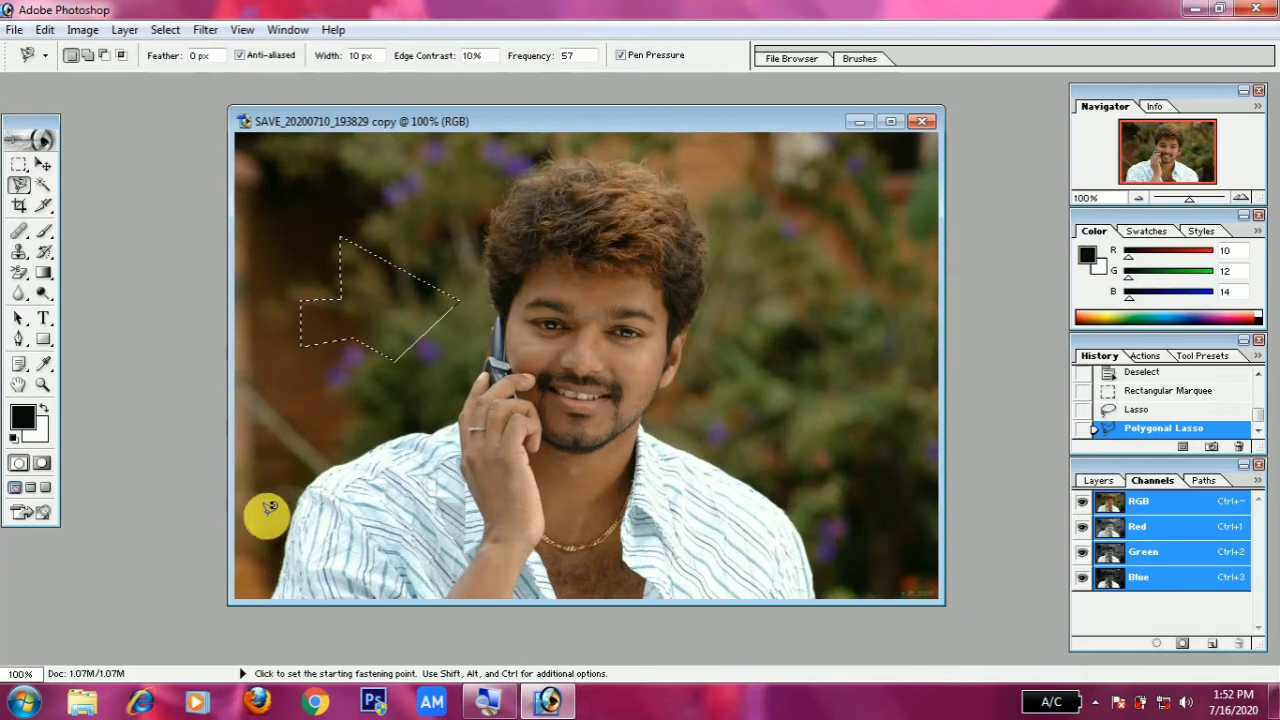
{"action": "left_click", "coordinate": [274, 565]}
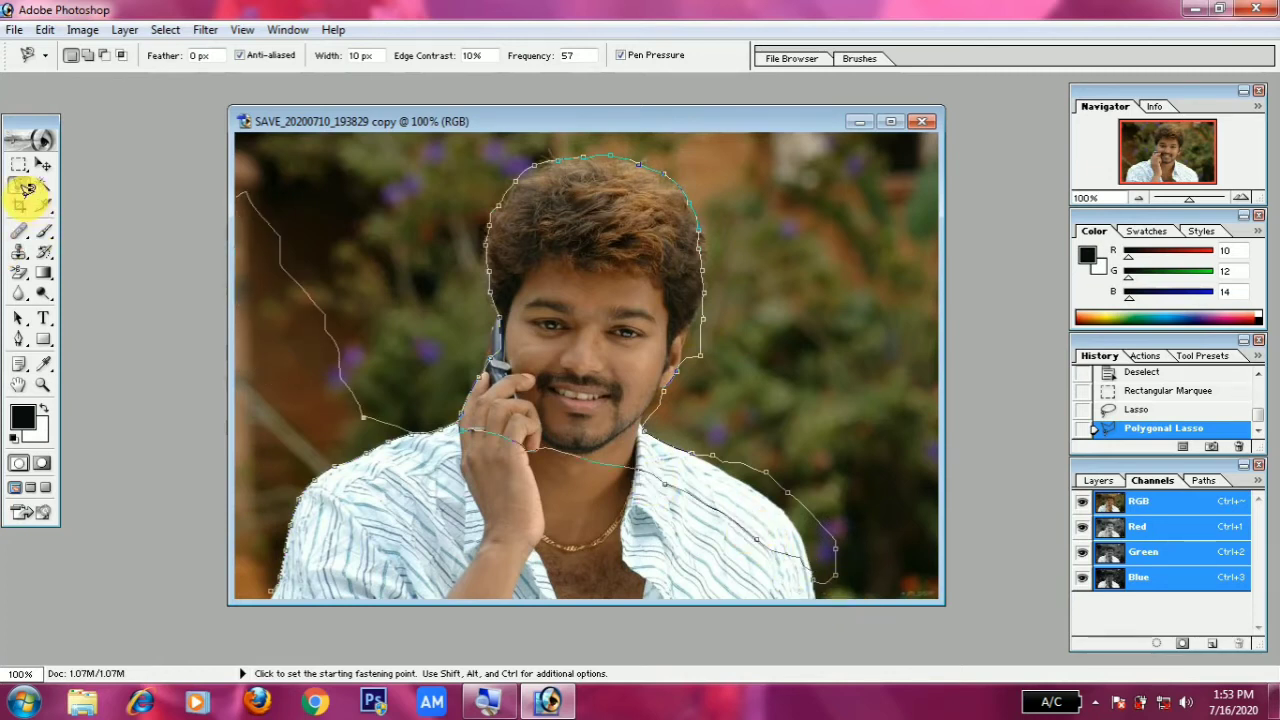
{"action": "double_click", "coordinate": [347, 268]}
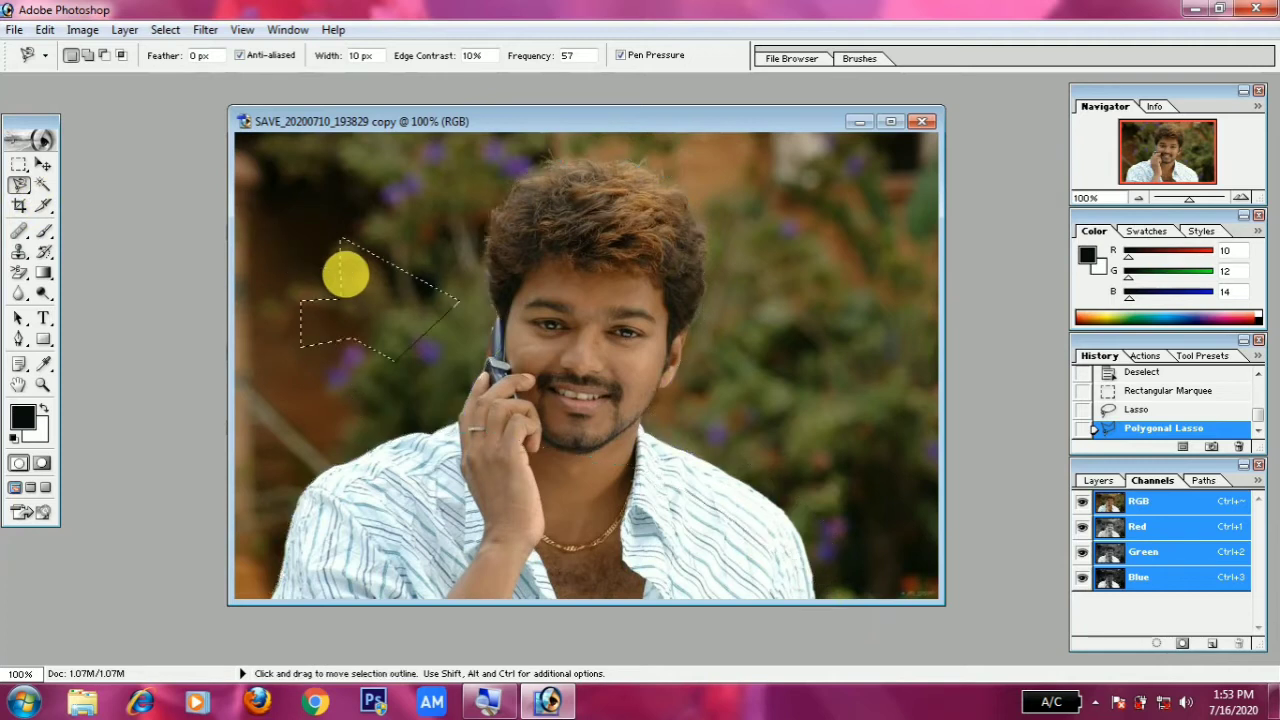
Use the Magic Wand at tolerance 32 to select the right side of the white shirt
{"action": "left_click", "coordinate": [43, 186]}
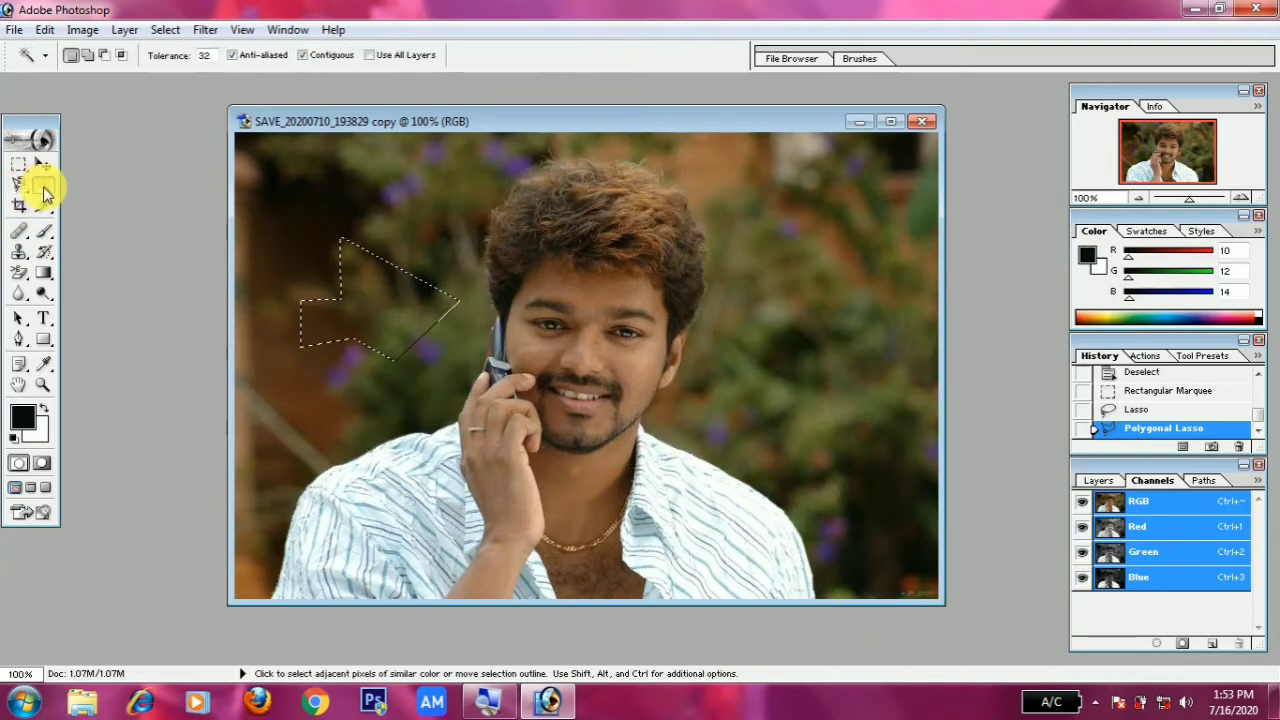
{"action": "left_click", "coordinate": [719, 516]}
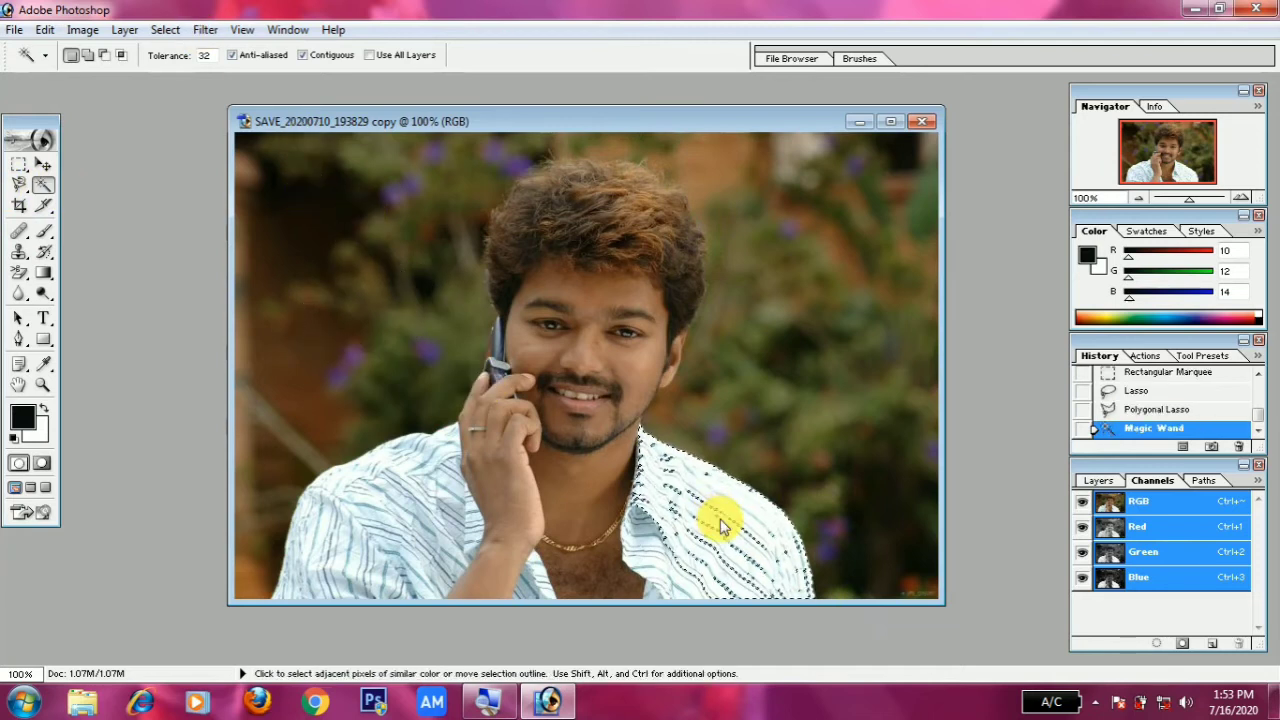
{"action": "left_click", "coordinate": [418, 538]}
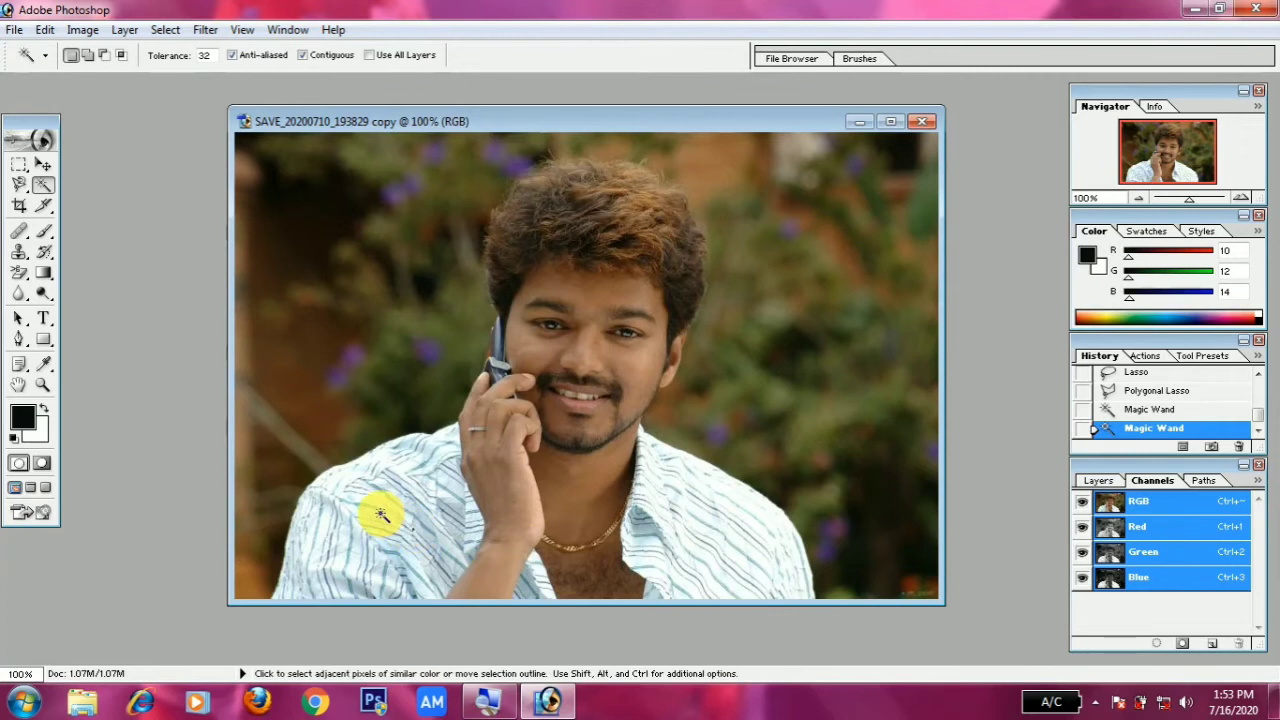
{"action": "left_click", "coordinate": [380, 505]}
{"action": "left_click", "coordinate": [730, 514]}
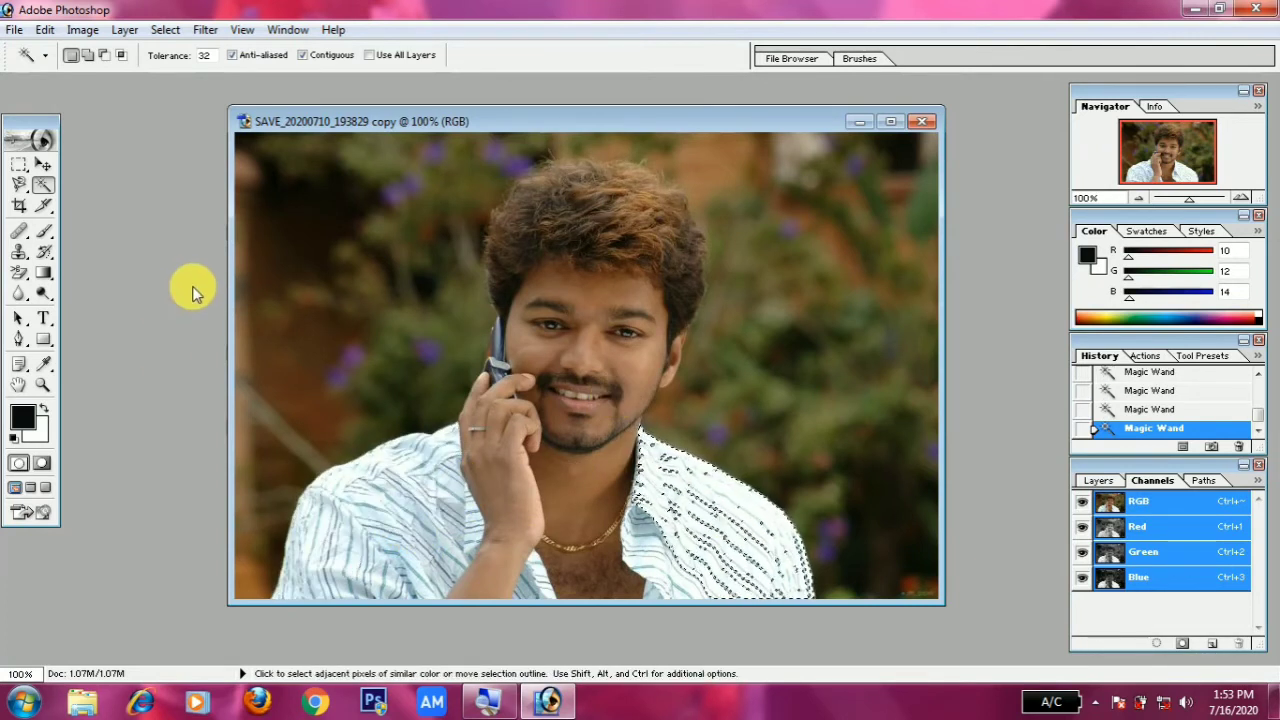
{"action": "left_click", "coordinate": [20, 166]}
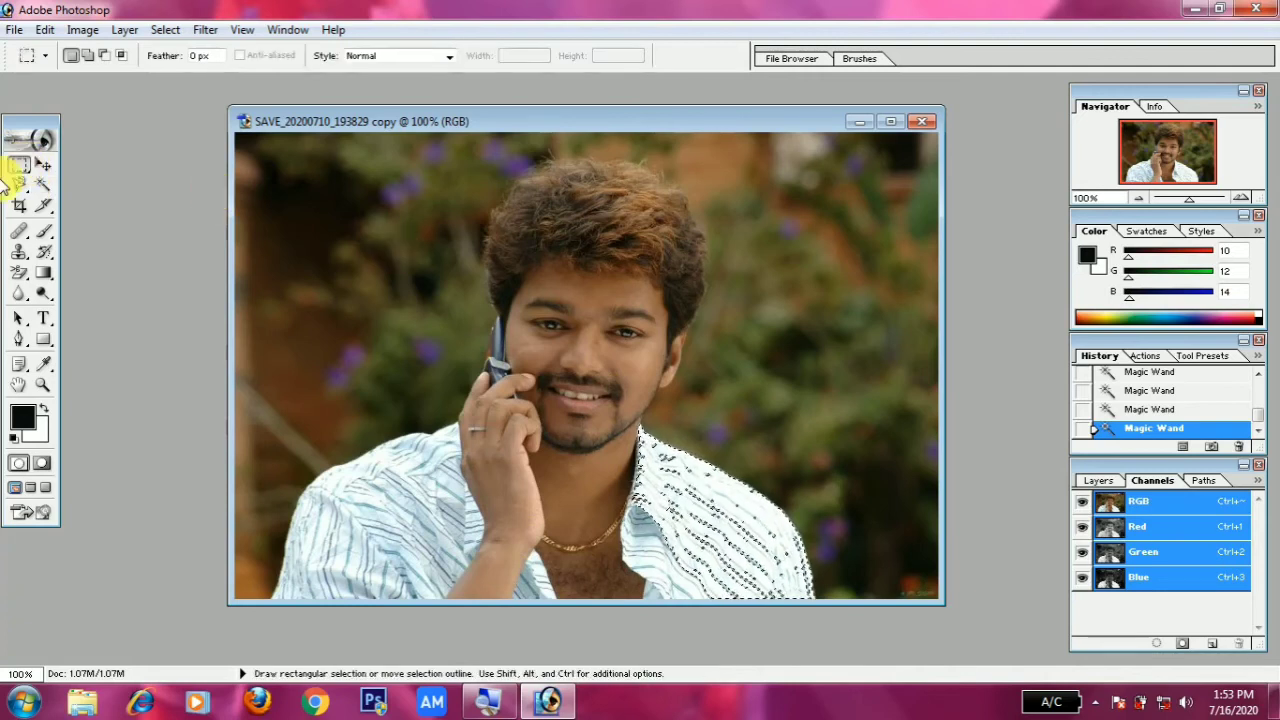
Combine two overlapping Shift-added elliptical marquees on the background left of the hair
{"action": "right_click", "coordinate": [16, 172]}
{"action": "left_click", "coordinate": [115, 182]}
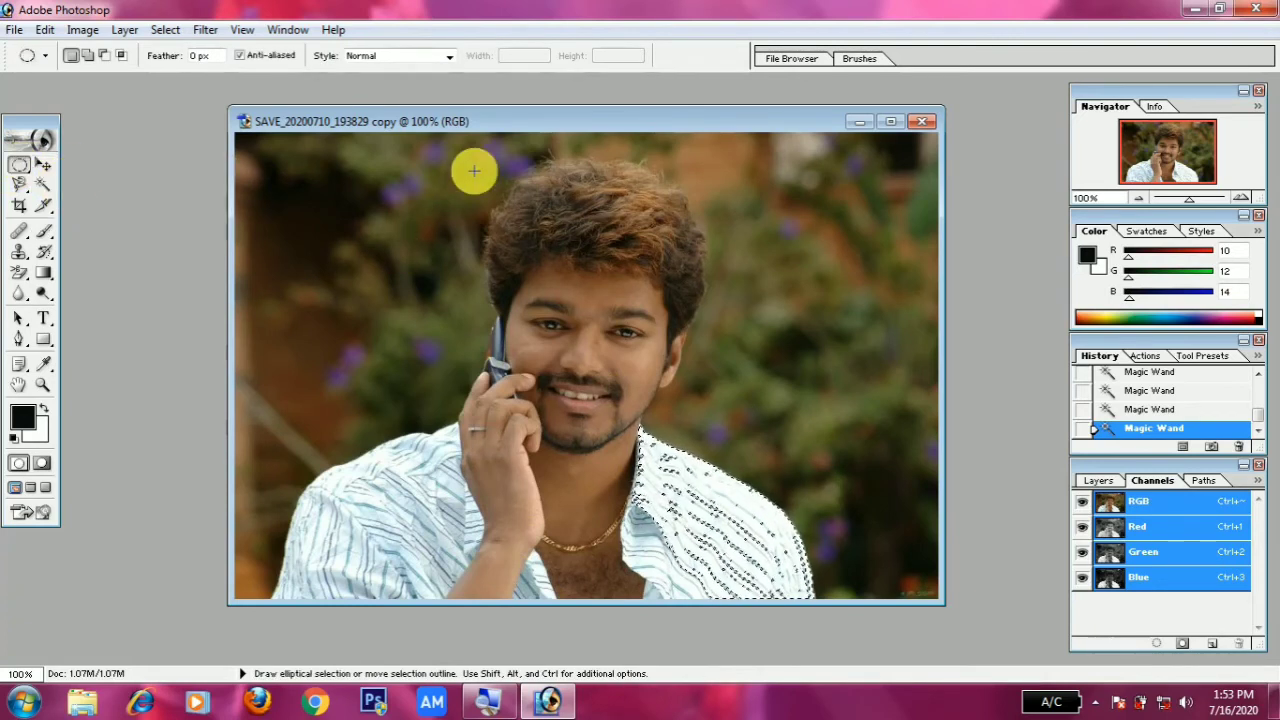
{"action": "left_click", "coordinate": [358, 199]}
{"action": "left_click_drag", "start_coordinate": [411, 262], "coordinate": [442, 291]}
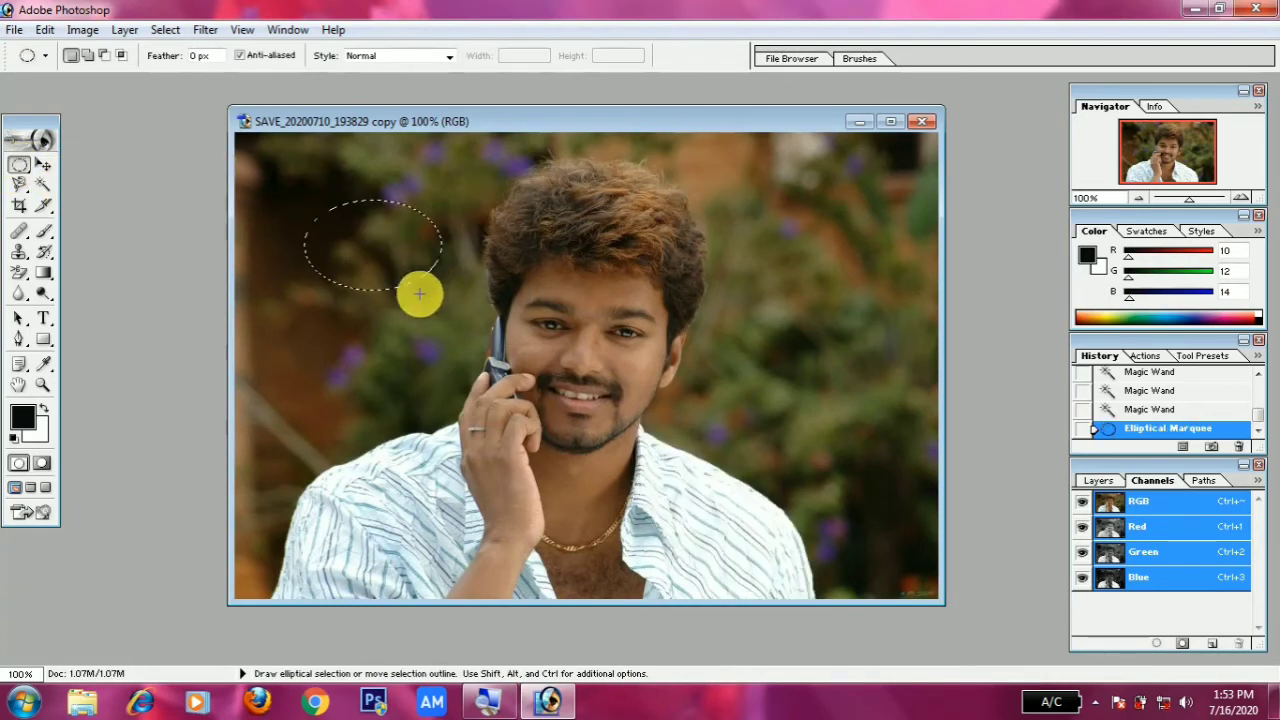
{"action": "key", "text": "shift"}
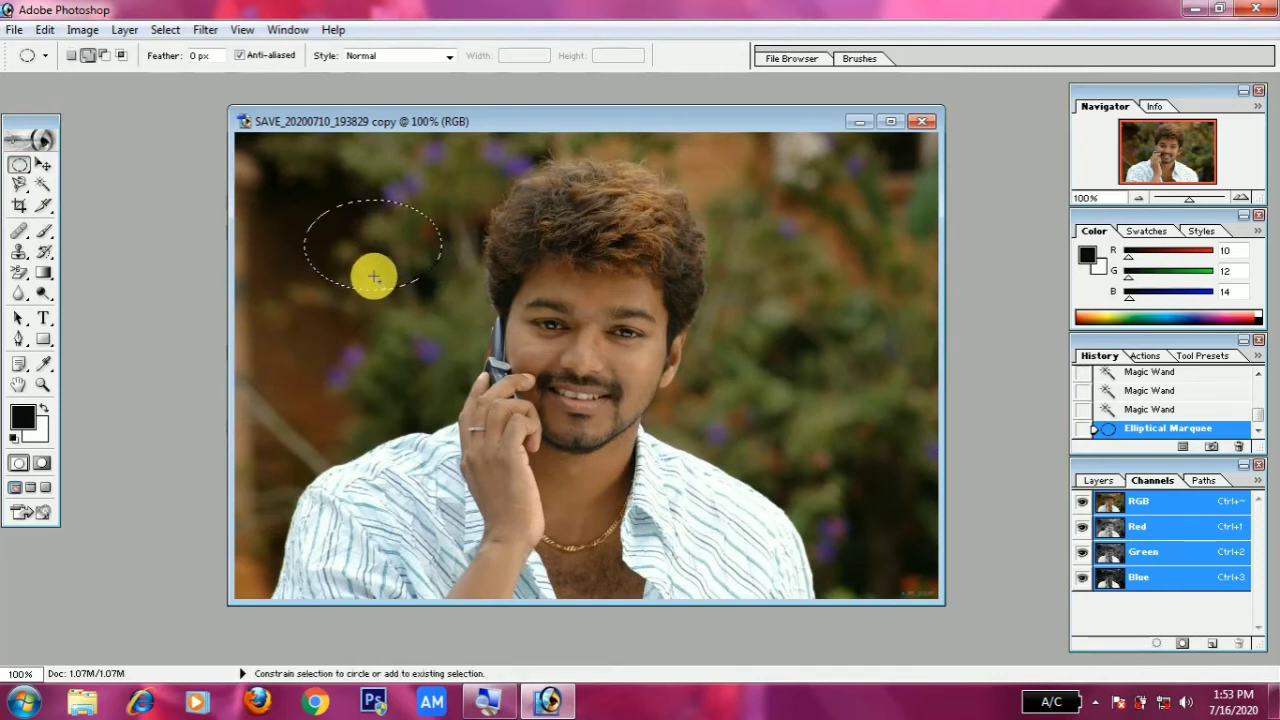
{"action": "mouse_move", "coordinate": [322, 320]}
{"action": "left_mouse_down"}
{"action": "mouse_move", "coordinate": [463, 391]}
{"action": "mouse_move", "coordinate": [429, 220]}
{"action": "left_mouse_up"}
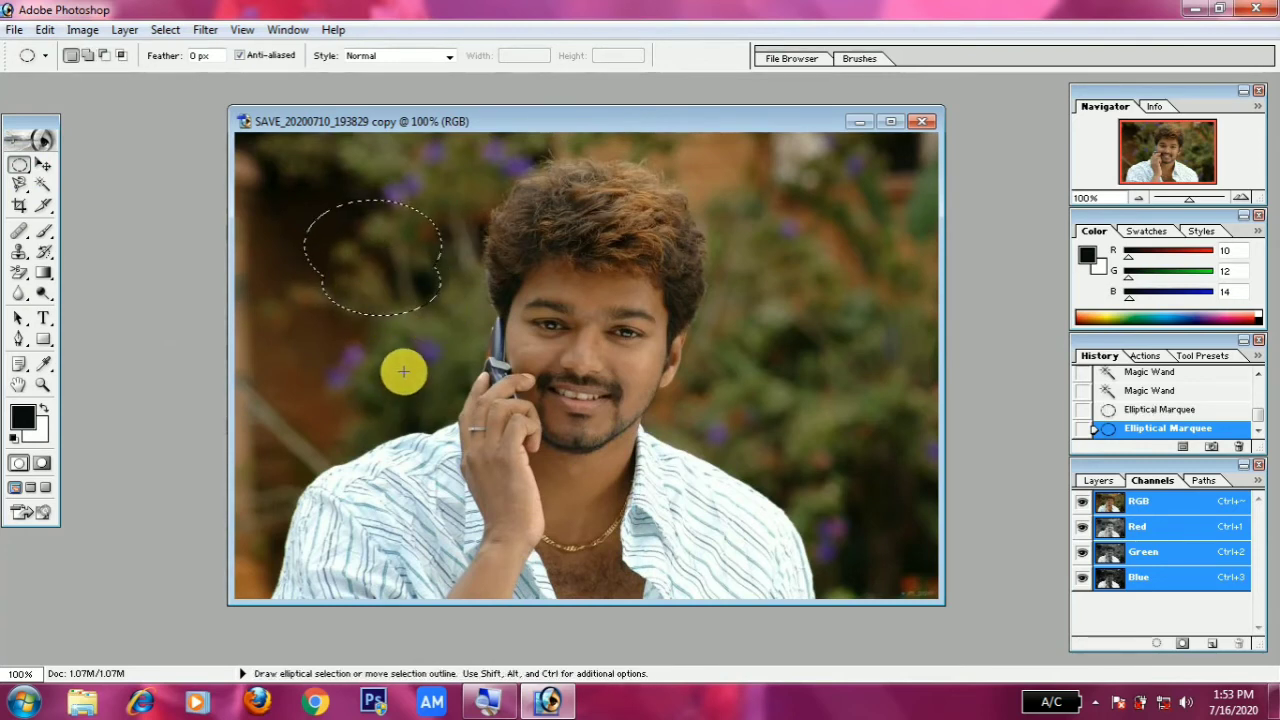
{"action": "left_click", "coordinate": [22, 208]}
{"action": "left_click", "coordinate": [292, 202]}
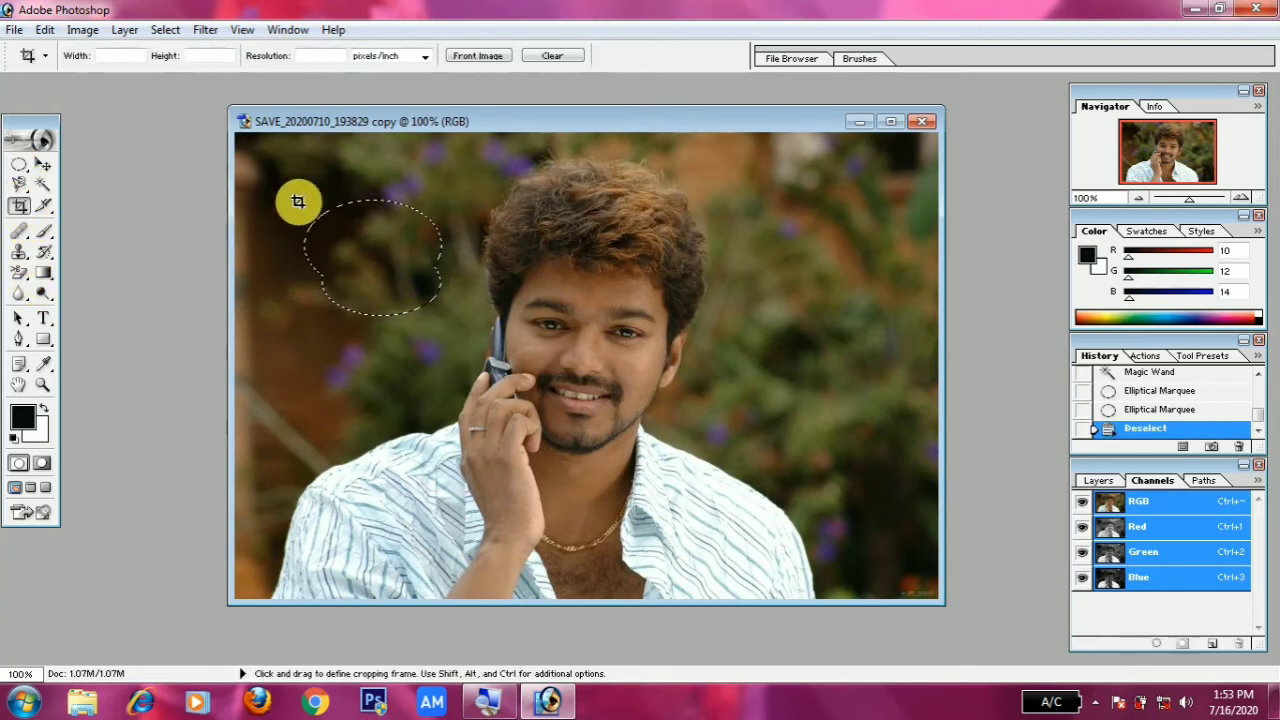
{"action": "mouse_move", "coordinate": [284, 219]}
{"action": "left_mouse_down"}
{"action": "mouse_move", "coordinate": [852, 561]}
{"action": "mouse_move", "coordinate": [877, 614]}
{"action": "left_mouse_up"}
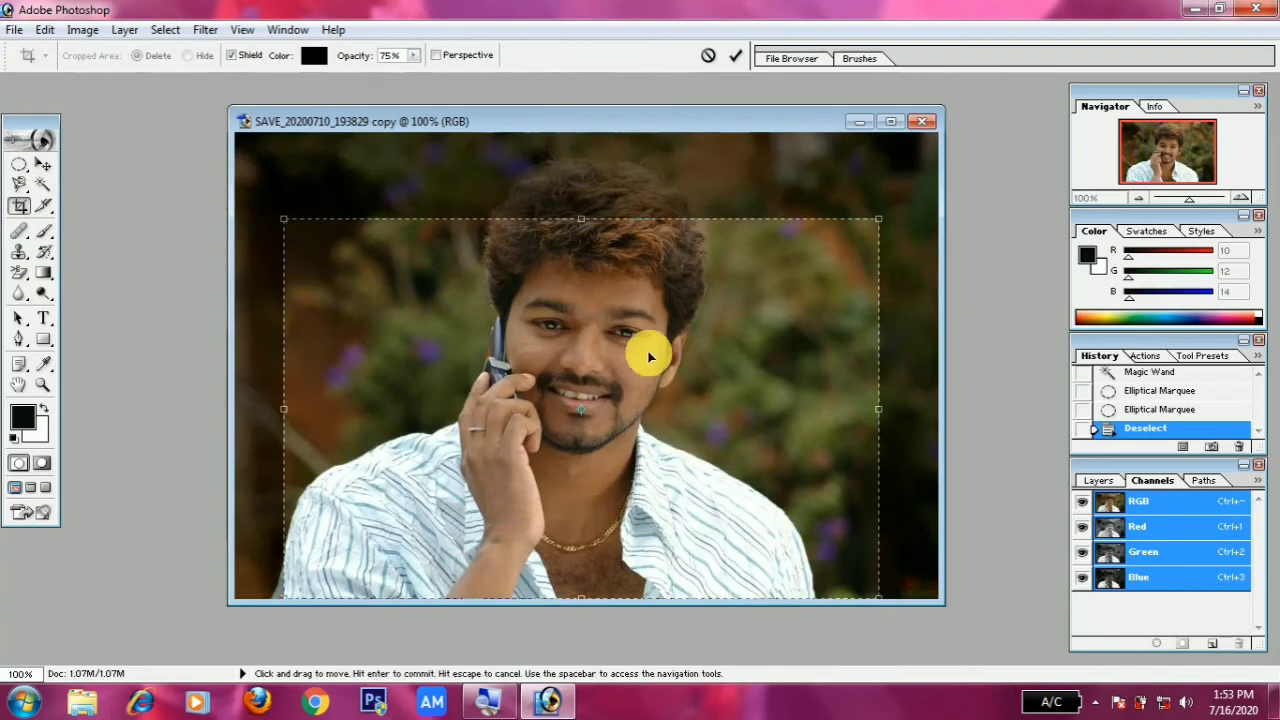
{"action": "left_click_drag", "start_coordinate": [580, 217], "coordinate": [576, 143]}
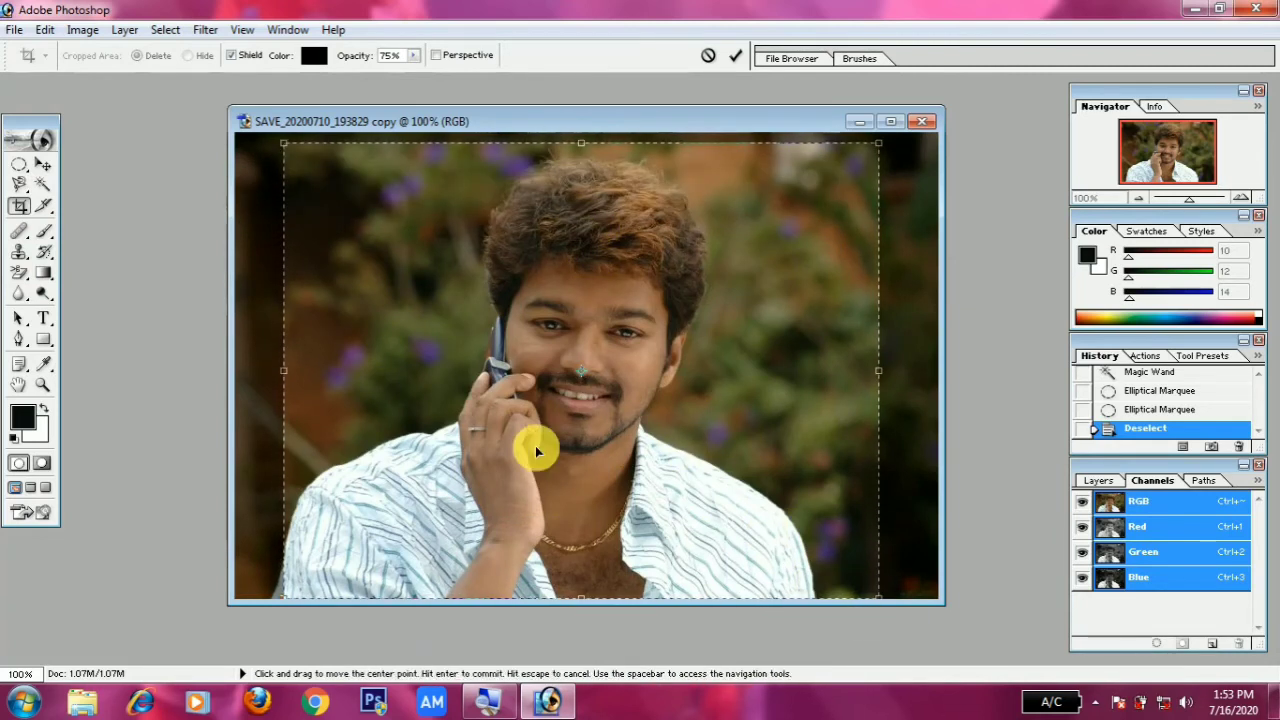
{"action": "left_click_drag", "start_coordinate": [531, 346], "coordinate": [516, 347]}
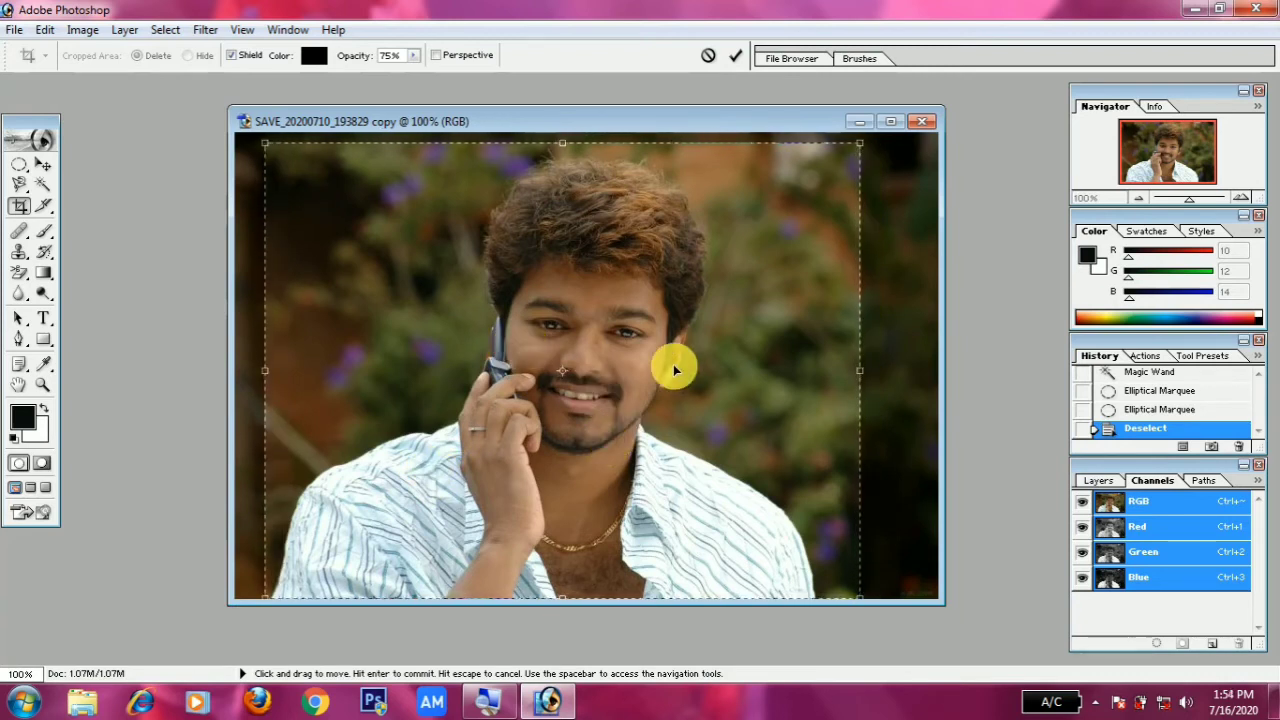
{"action": "key", "text": "Return"}
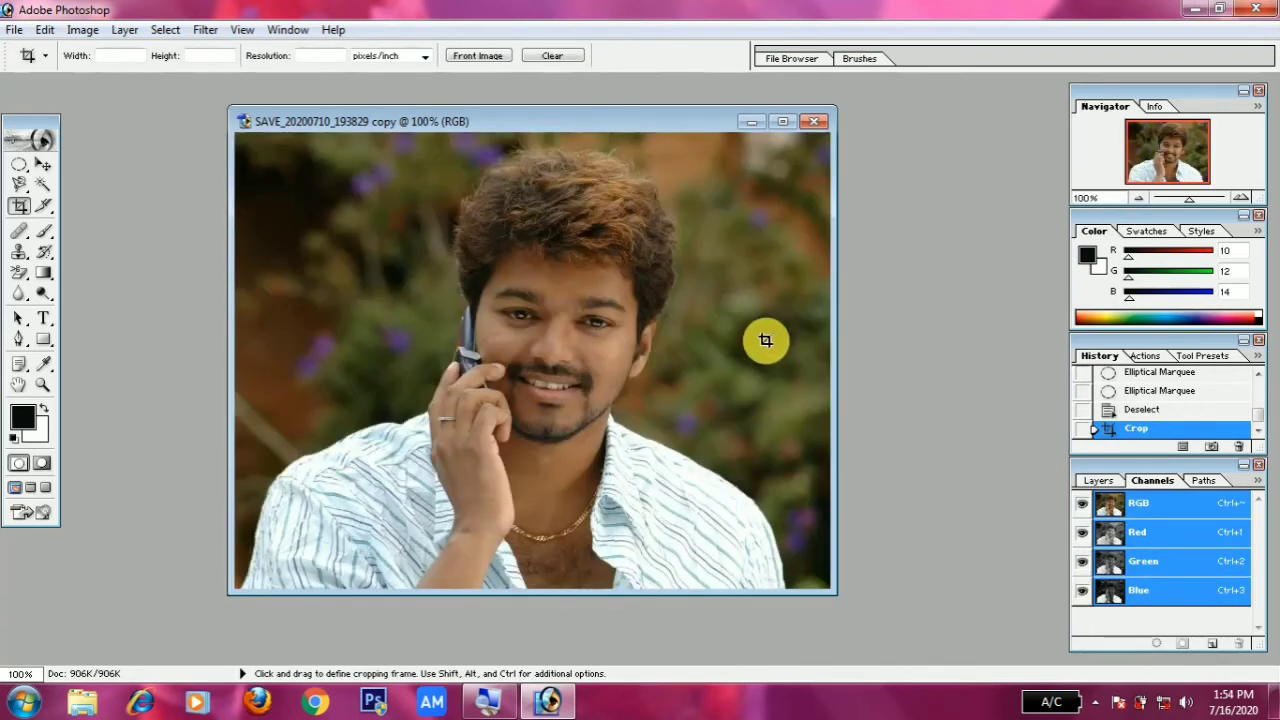
{"action": "key", "text": "ctrl+z"}
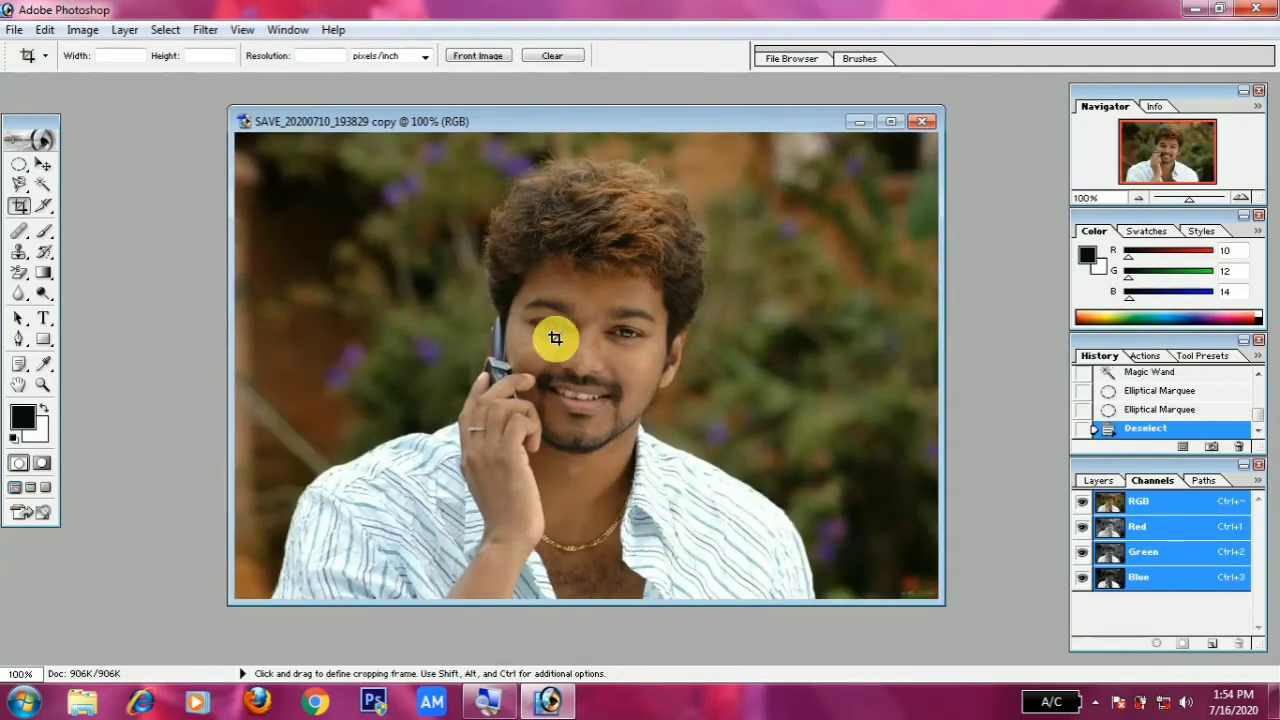
Briefly try the Slice tool, then select the Healing Brush and reveal its Patch Tool alternative
{"action": "left_click", "coordinate": [44, 208]}
{"action": "left_click", "coordinate": [45, 210]}
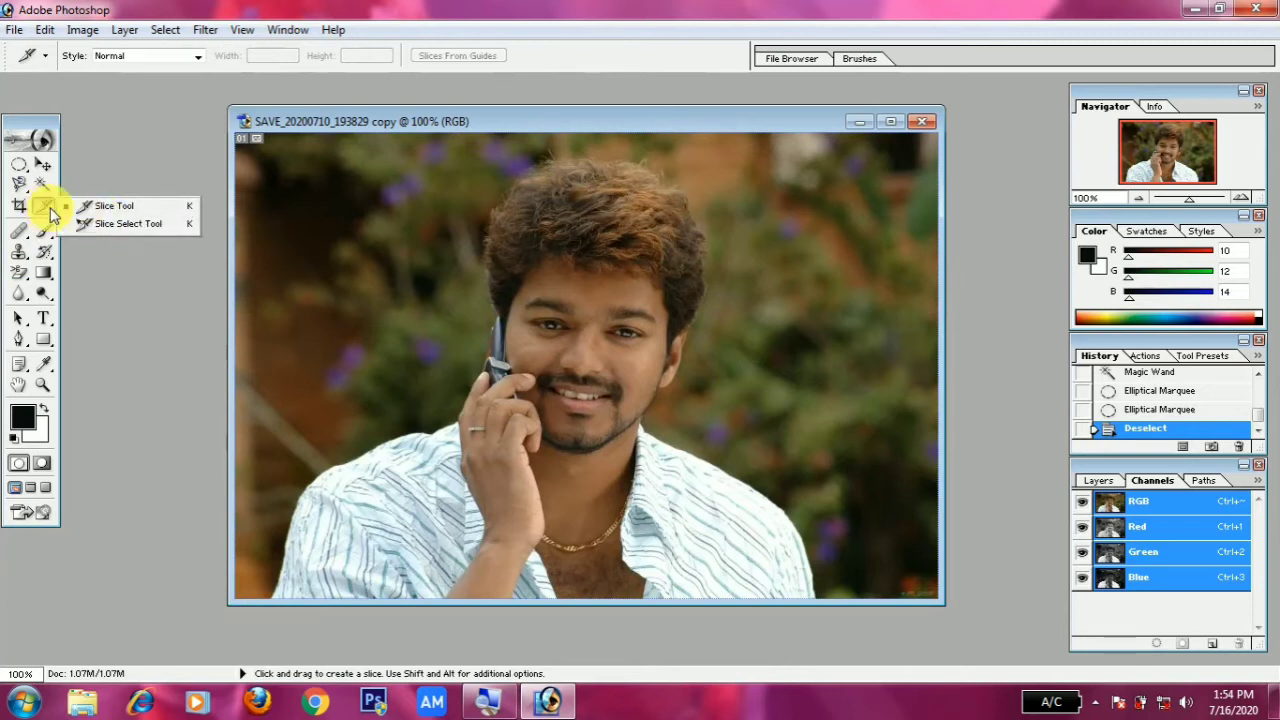
{"action": "left_click", "coordinate": [48, 212]}
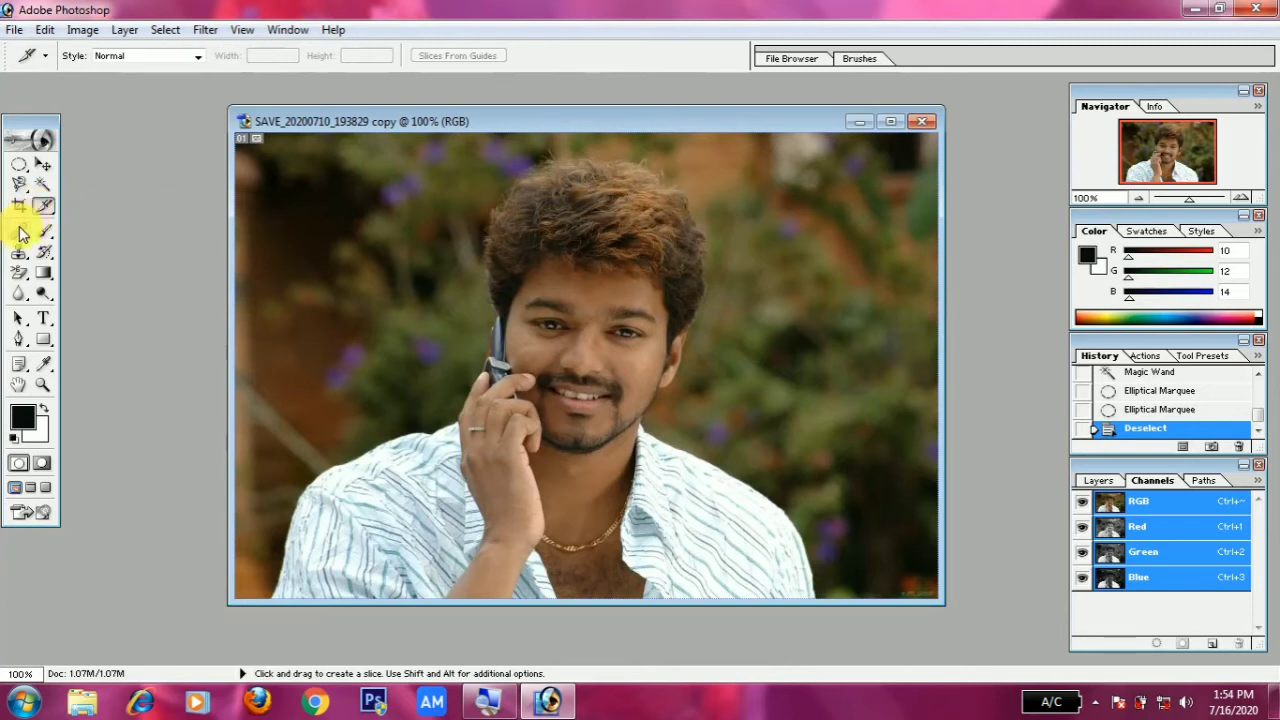
{"action": "left_click", "coordinate": [22, 232]}
{"action": "left_click", "coordinate": [20, 240]}
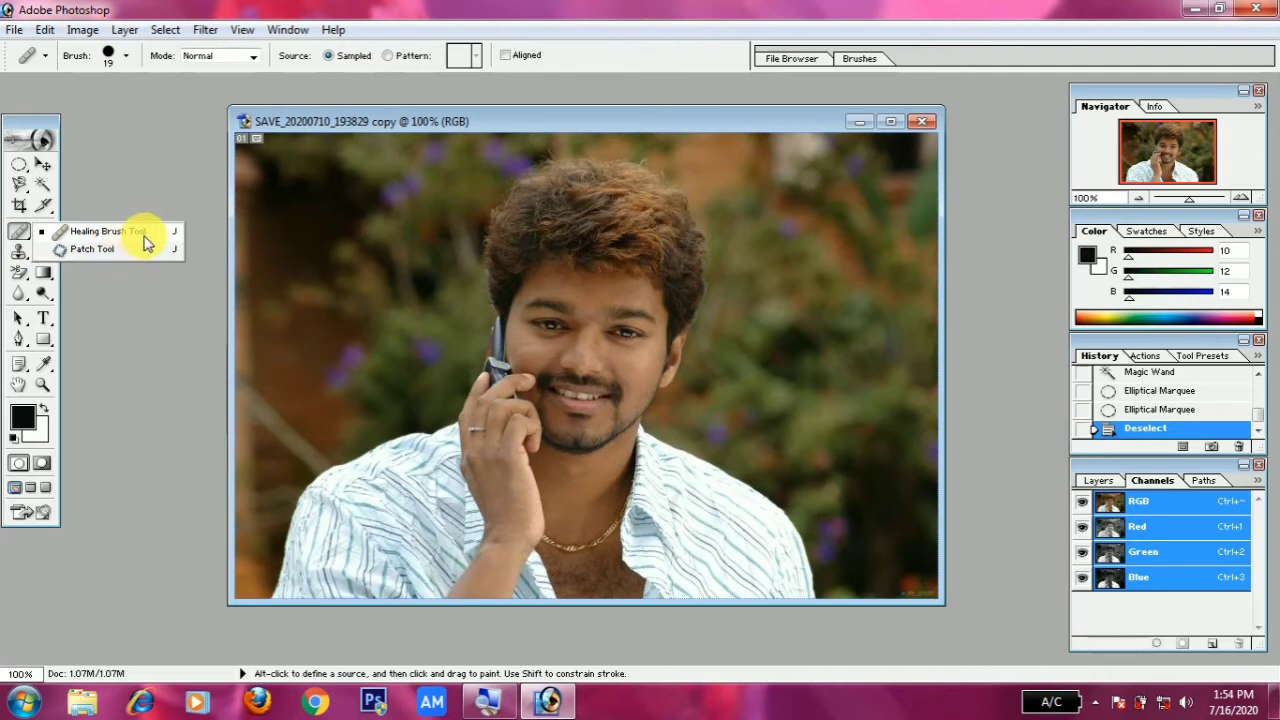
Dismiss the missing-source-point warning and zoom in on the man's face
{"action": "left_click", "coordinate": [419, 261]}
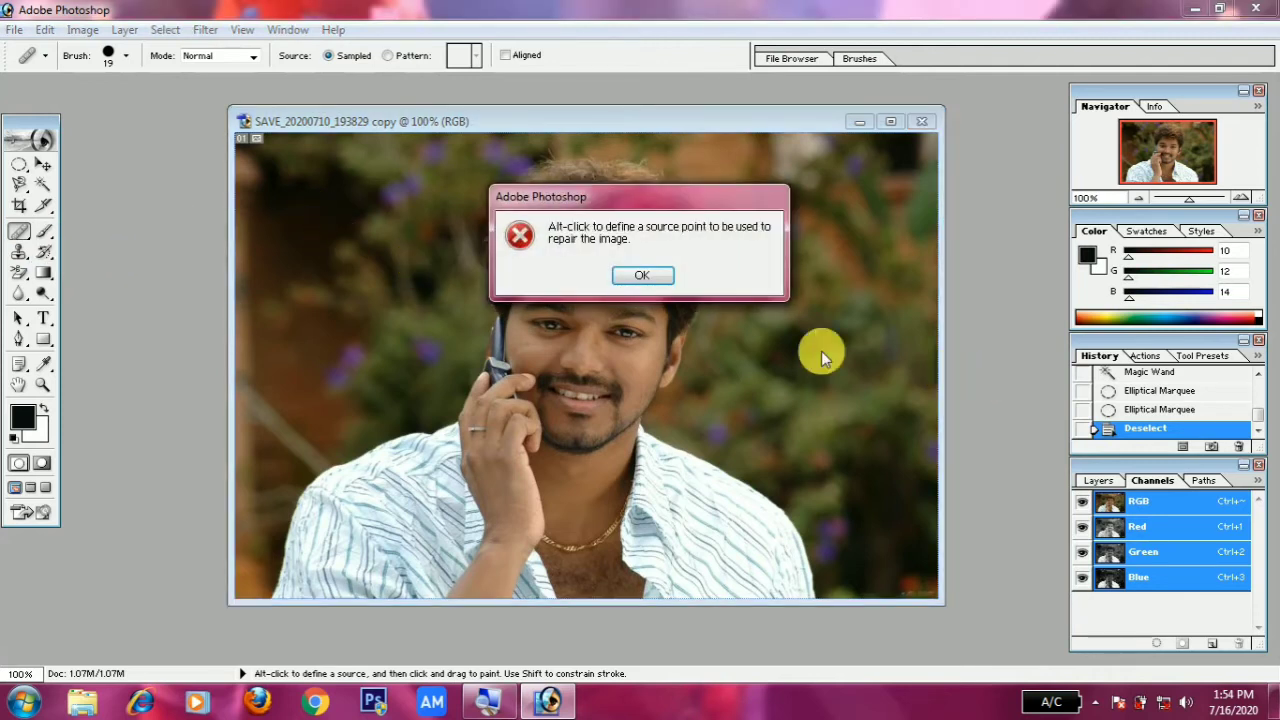
{"action": "left_click", "coordinate": [640, 277]}
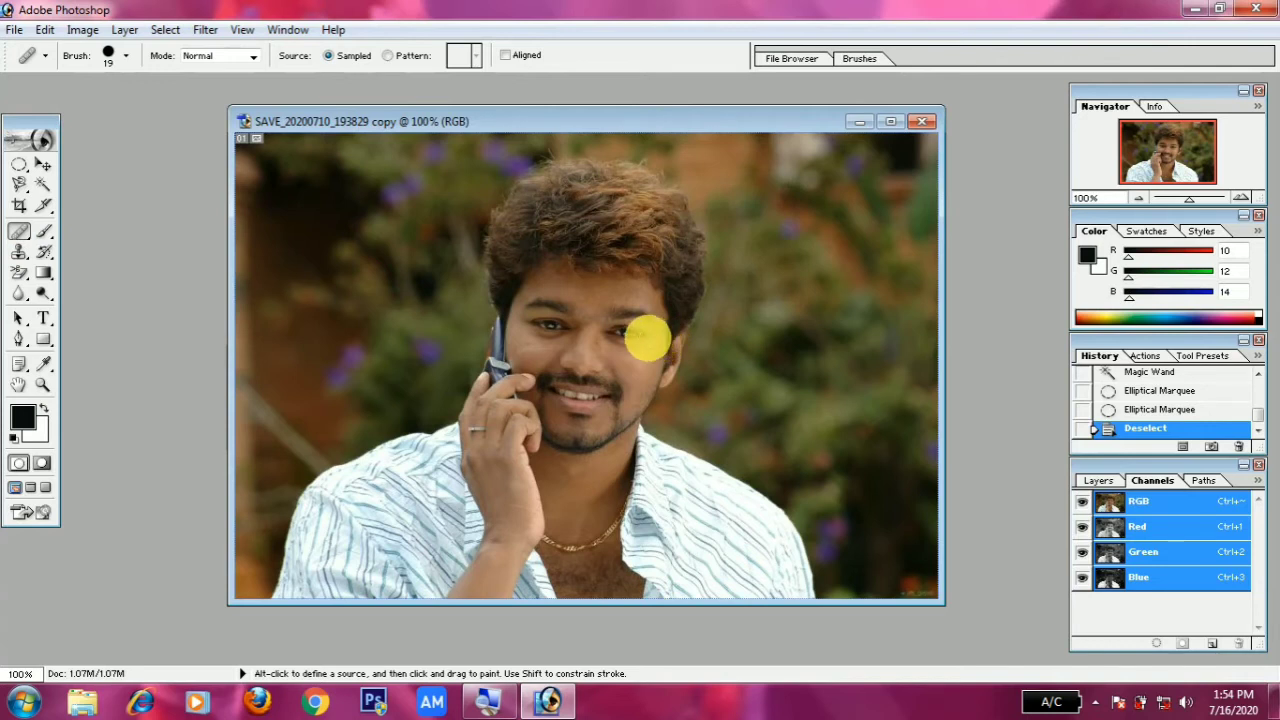
{"action": "scroll", "coordinate": [628, 338], "scroll_direction": "down", "scroll_amount": 2}
{"action": "scroll", "coordinate": [628, 338], "scroll_direction": "up", "scroll_amount": 3}
{"action": "scroll", "coordinate": [628, 335], "scroll_direction": "up", "scroll_amount": 2}
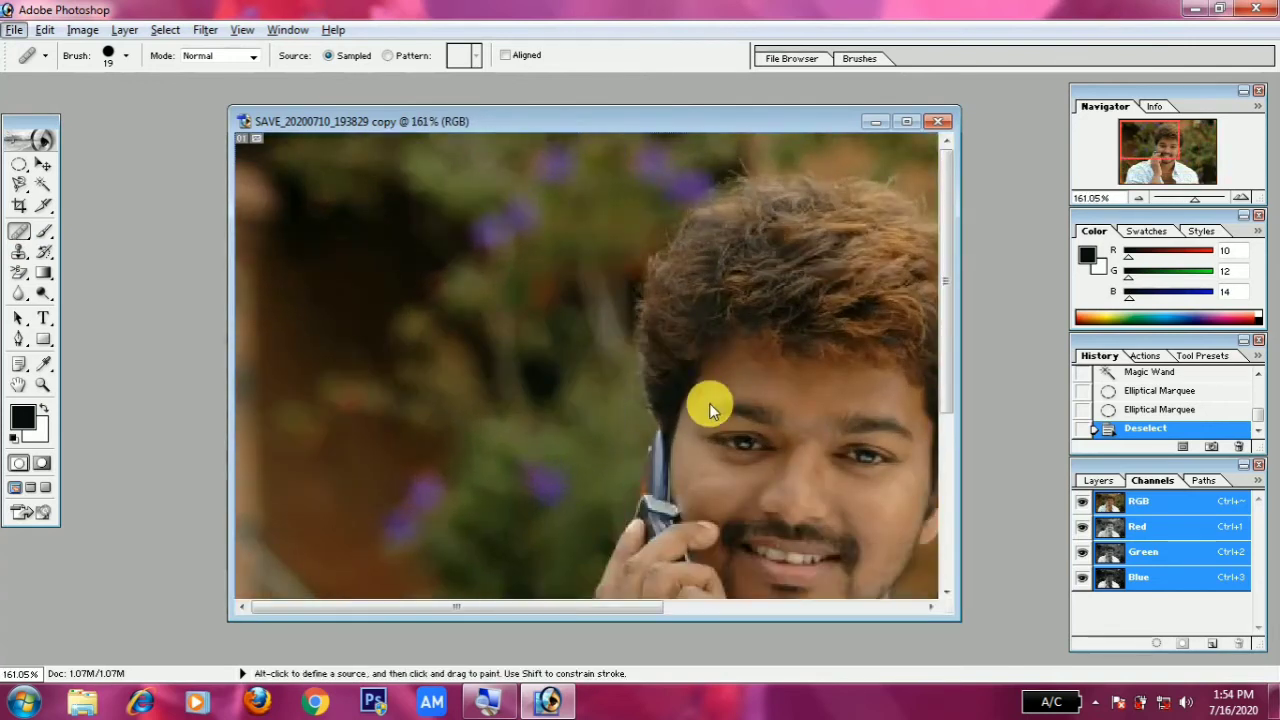
{"action": "left_click_drag", "start_coordinate": [586, 606], "coordinate": [724, 591]}
{"action": "scroll", "coordinate": [573, 487], "scroll_direction": "left", "scroll_amount": 1}
{"action": "scroll", "coordinate": [551, 494], "scroll_direction": "left", "scroll_amount": 1}
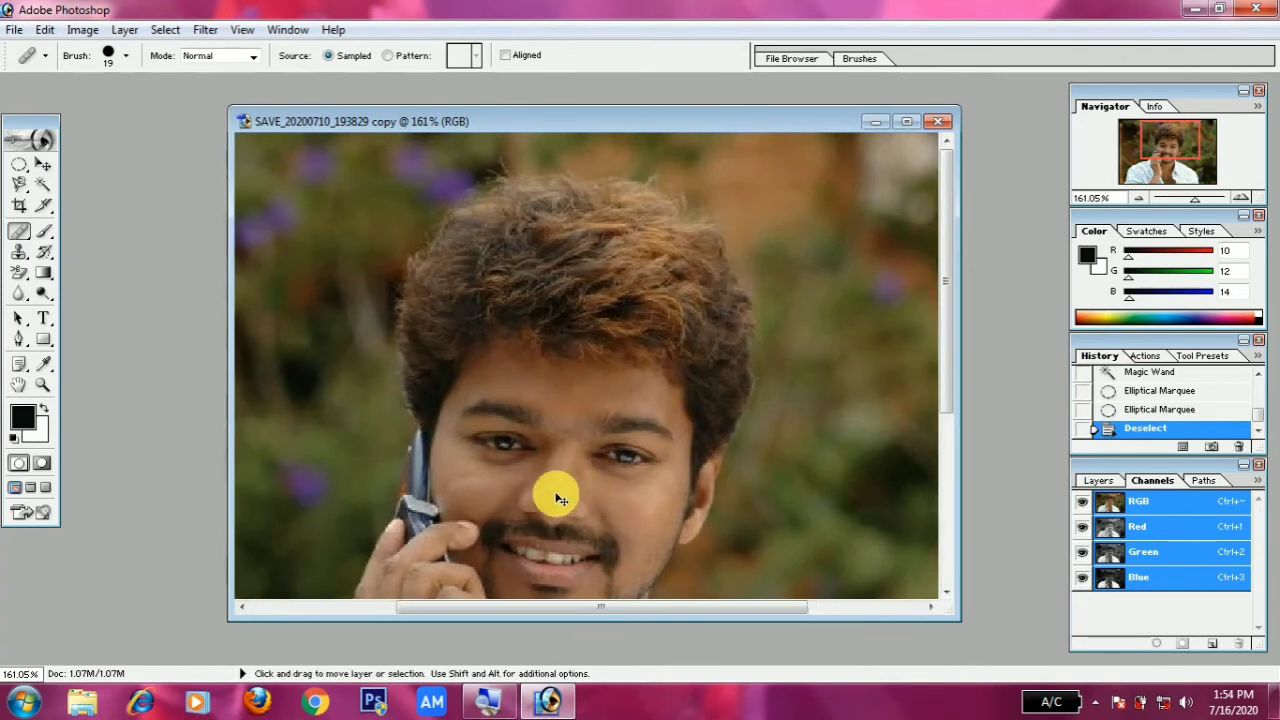
{"action": "scroll", "coordinate": [550, 496], "scroll_direction": "left", "scroll_amount": 1}
{"action": "scroll", "coordinate": [556, 505], "scroll_direction": "left", "scroll_amount": 1}
{"action": "scroll", "coordinate": [557, 507], "scroll_direction": "left", "scroll_amount": 1}
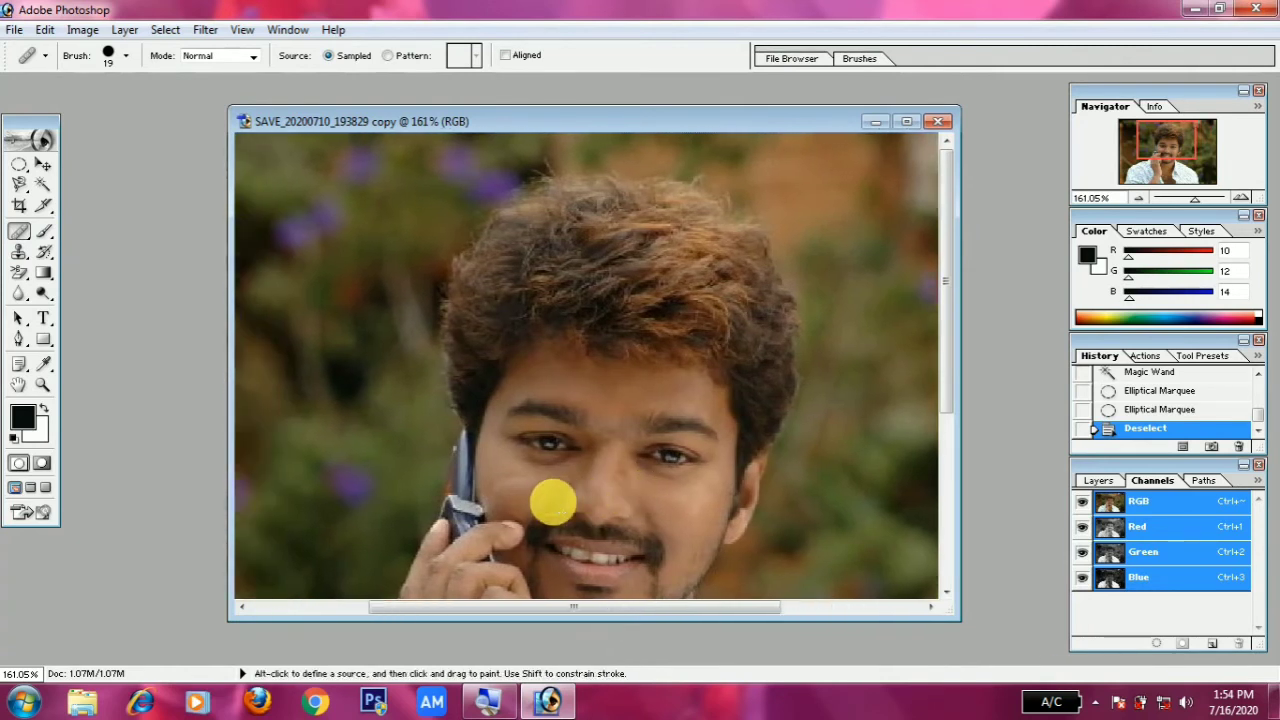
{"action": "scroll", "coordinate": [552, 500], "scroll_direction": "up", "scroll_amount": 1}
{"action": "scroll", "coordinate": [550, 498], "scroll_direction": "up", "scroll_amount": 1}
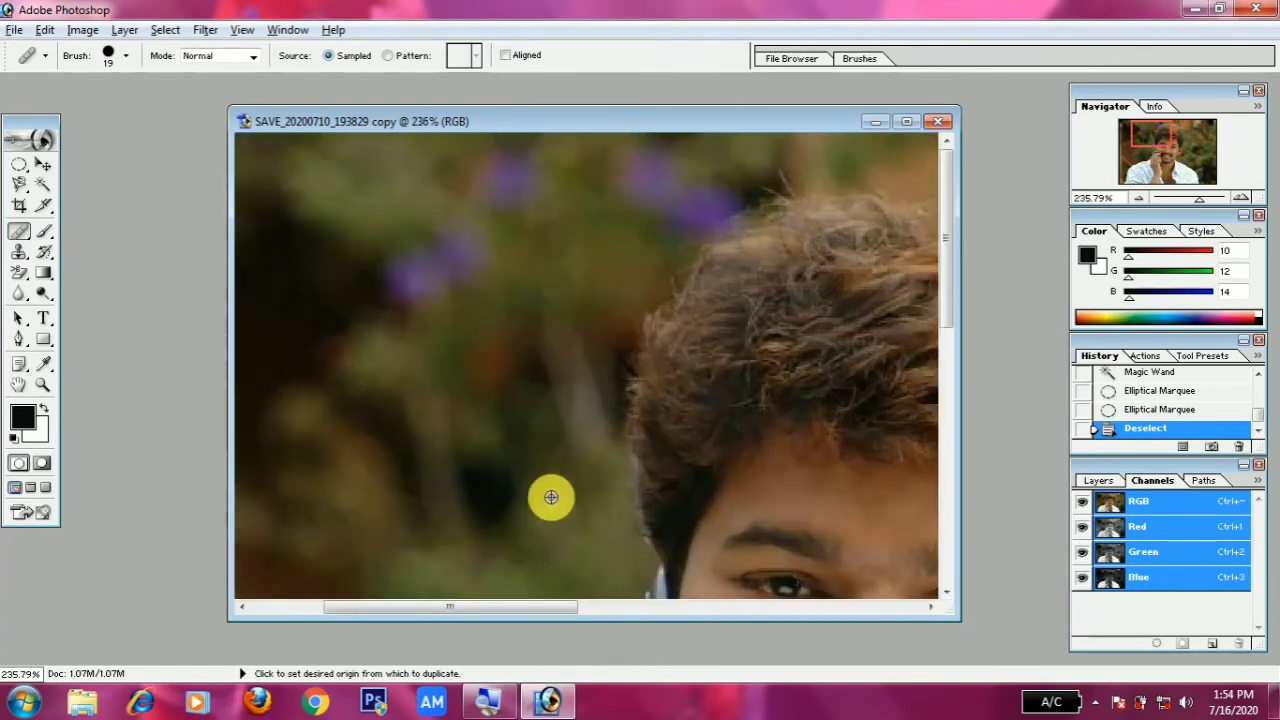
{"action": "left_click_drag", "start_coordinate": [557, 607], "coordinate": [714, 607]}
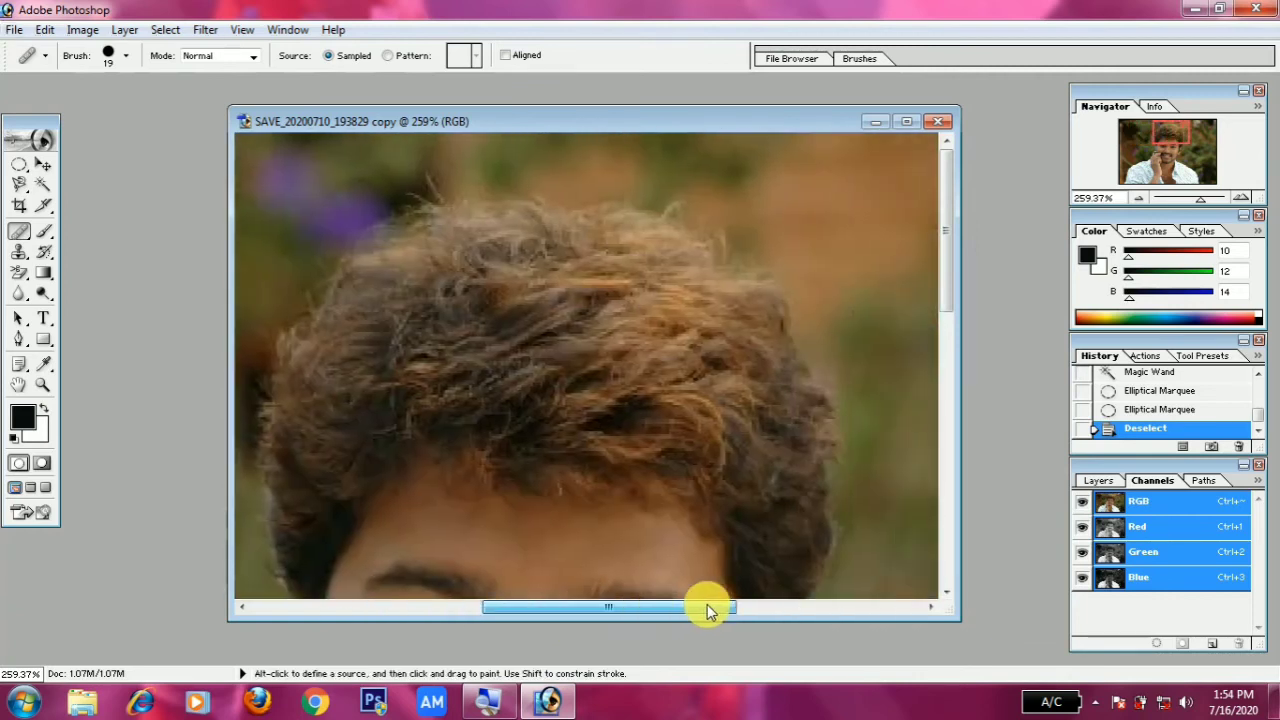
{"action": "scroll", "coordinate": [551, 479], "scroll_direction": "down", "scroll_amount": 2}
{"action": "scroll", "coordinate": [550, 479], "scroll_direction": "down", "scroll_amount": 3}
{"action": "scroll", "coordinate": [548, 480], "scroll_direction": "down", "scroll_amount": 4}
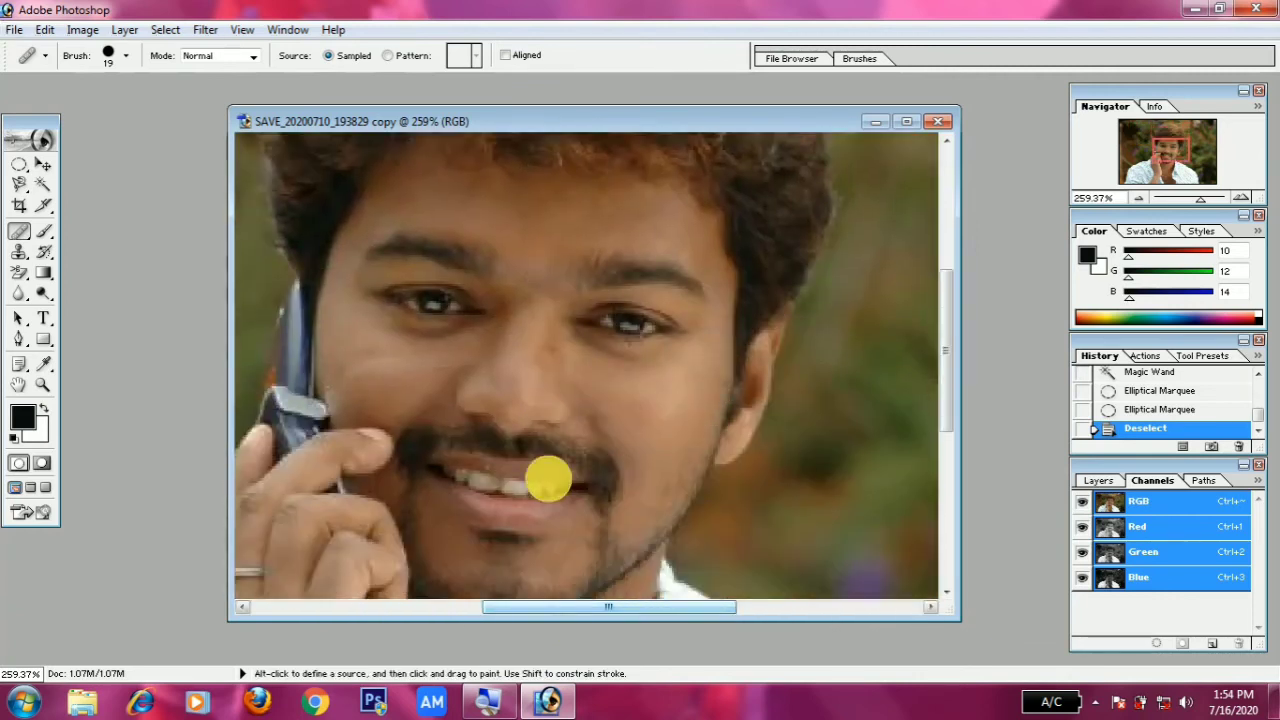
{"action": "scroll", "coordinate": [545, 480], "scroll_direction": "down", "scroll_amount": 1}
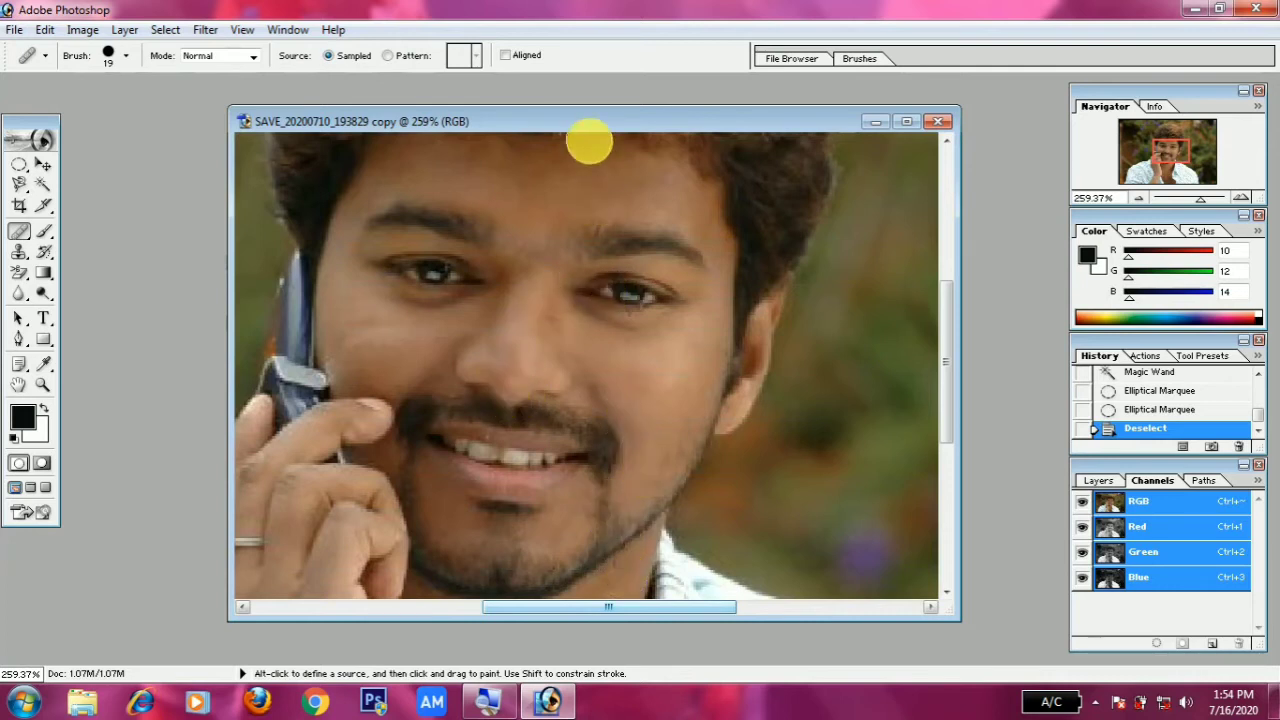
Sample cheek skin as the healing source and heal the skin beside the nose
{"action": "left_click_drag", "start_coordinate": [584, 118], "coordinate": [580, 100]}
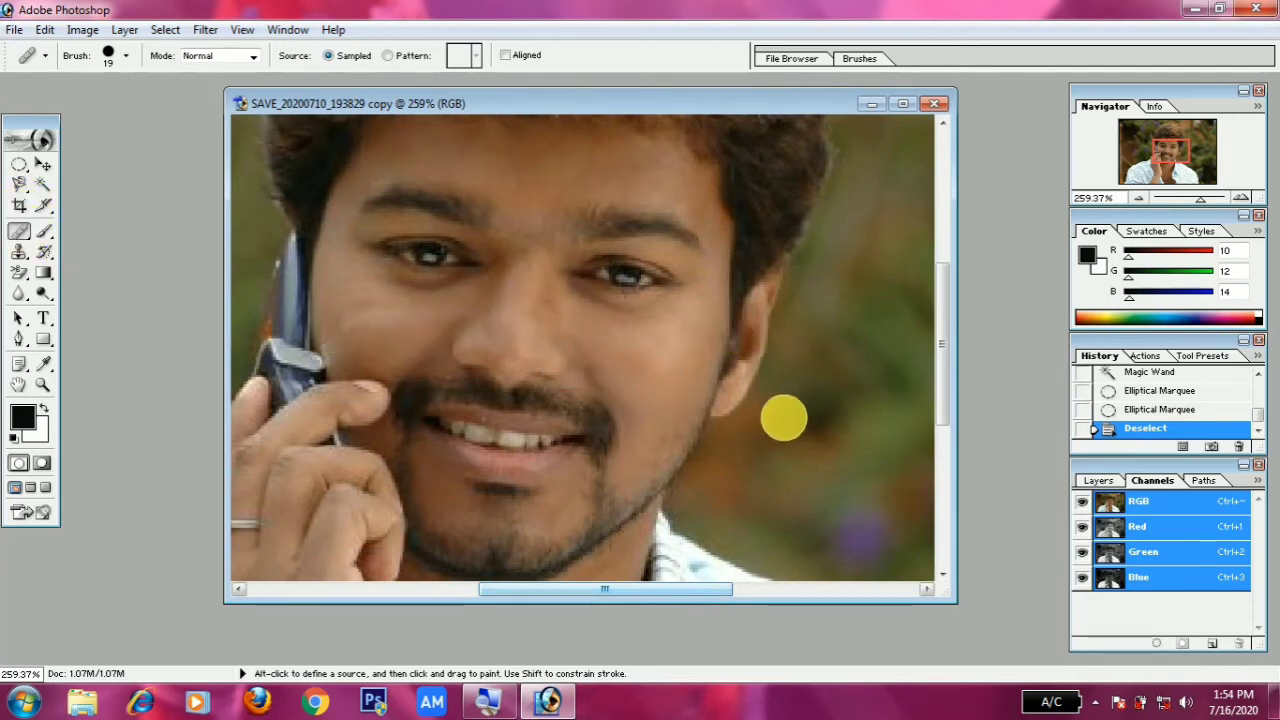
{"action": "left_click", "coordinate": [660, 351], "text": "alt"}
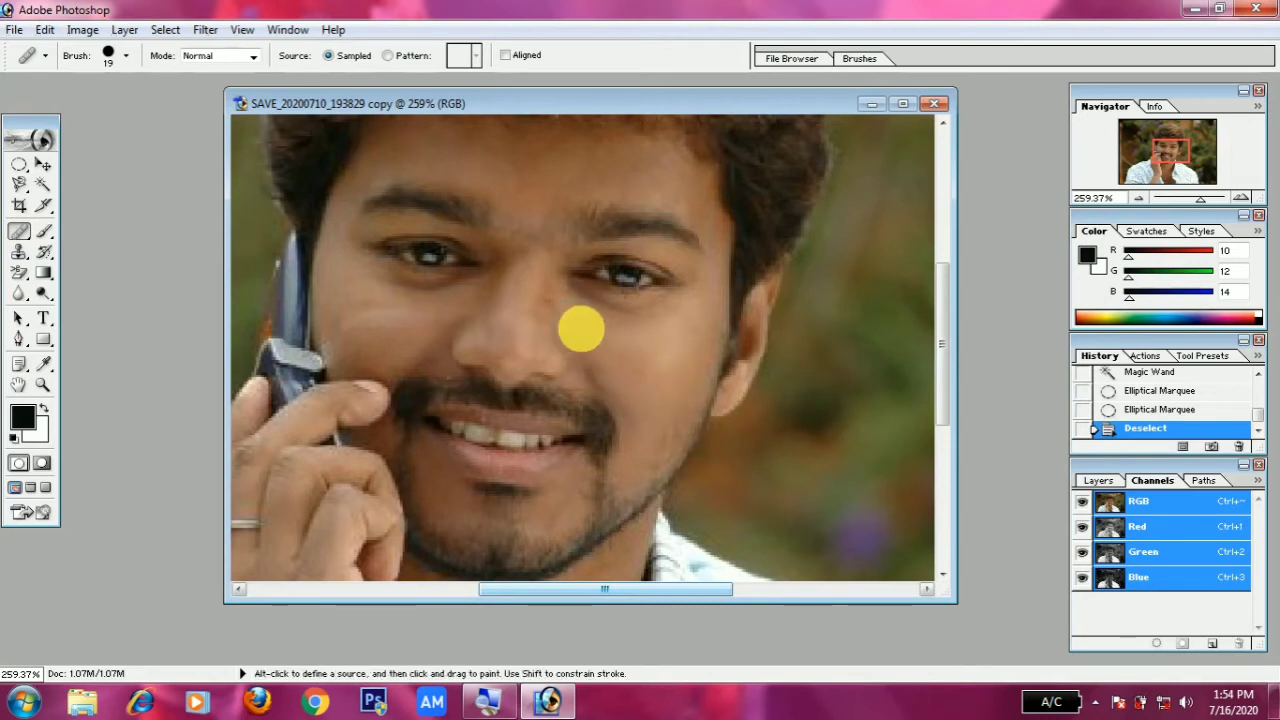
{"action": "left_click", "coordinate": [547, 310]}
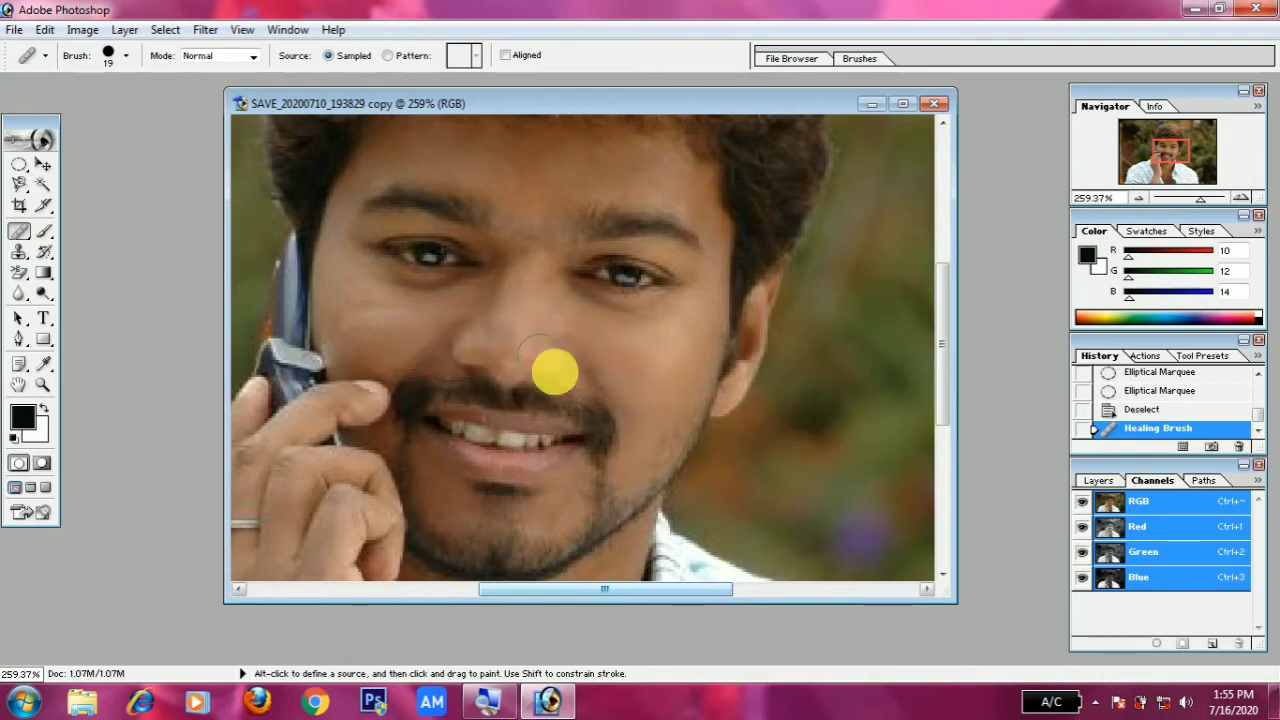
Choose the regular Brush tool and paint black over the background left of the hair
{"action": "left_click", "coordinate": [42, 240]}
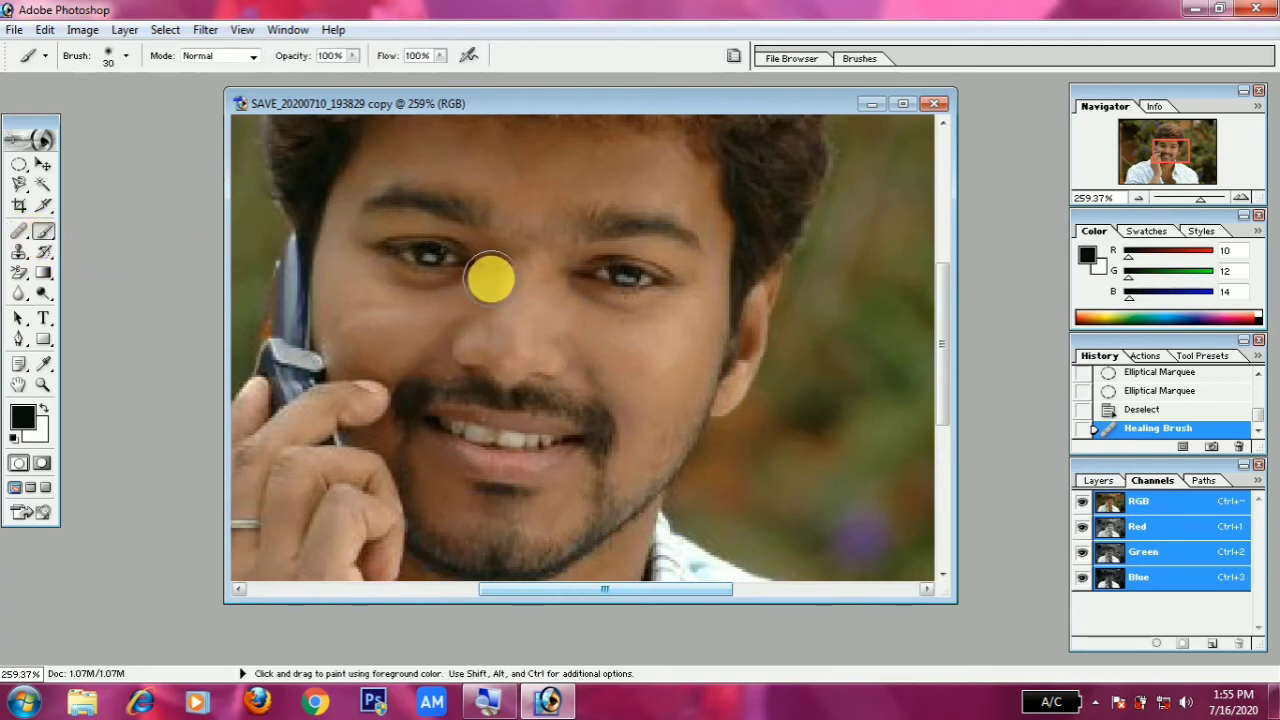
{"action": "scroll", "coordinate": [490, 280], "scroll_direction": "up", "scroll_amount": 2}
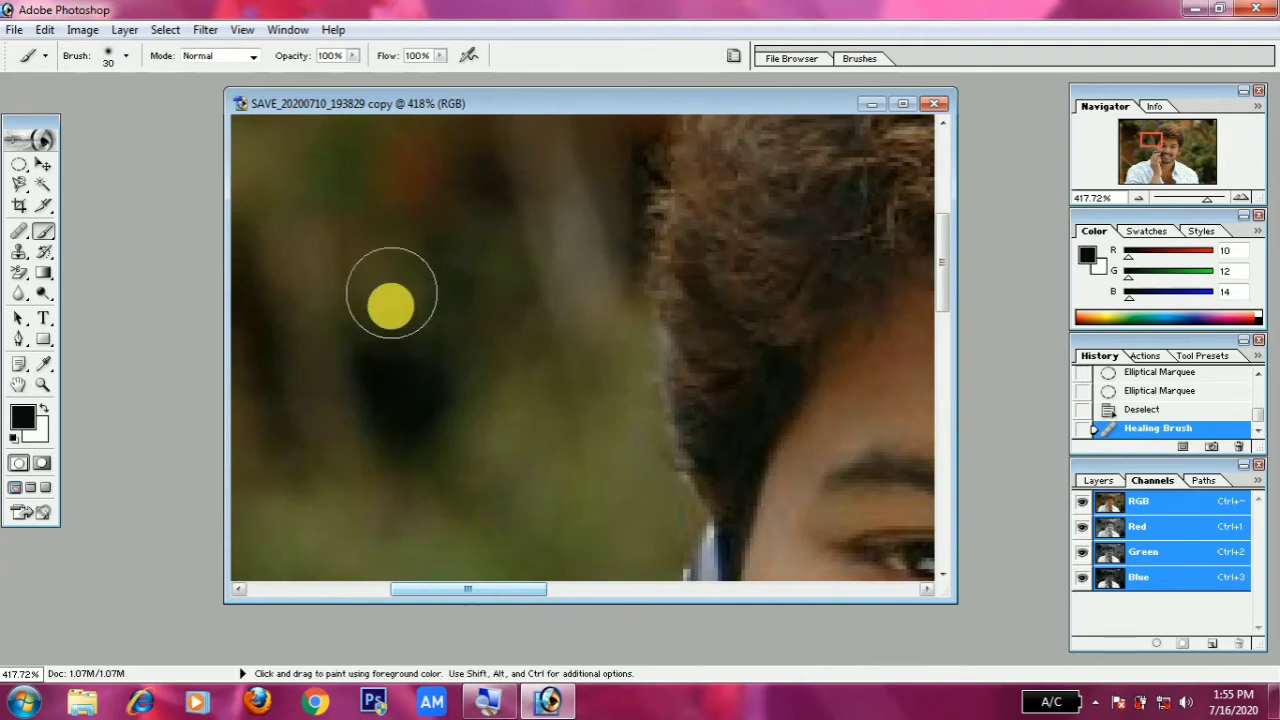
{"action": "left_click", "coordinate": [50, 240]}
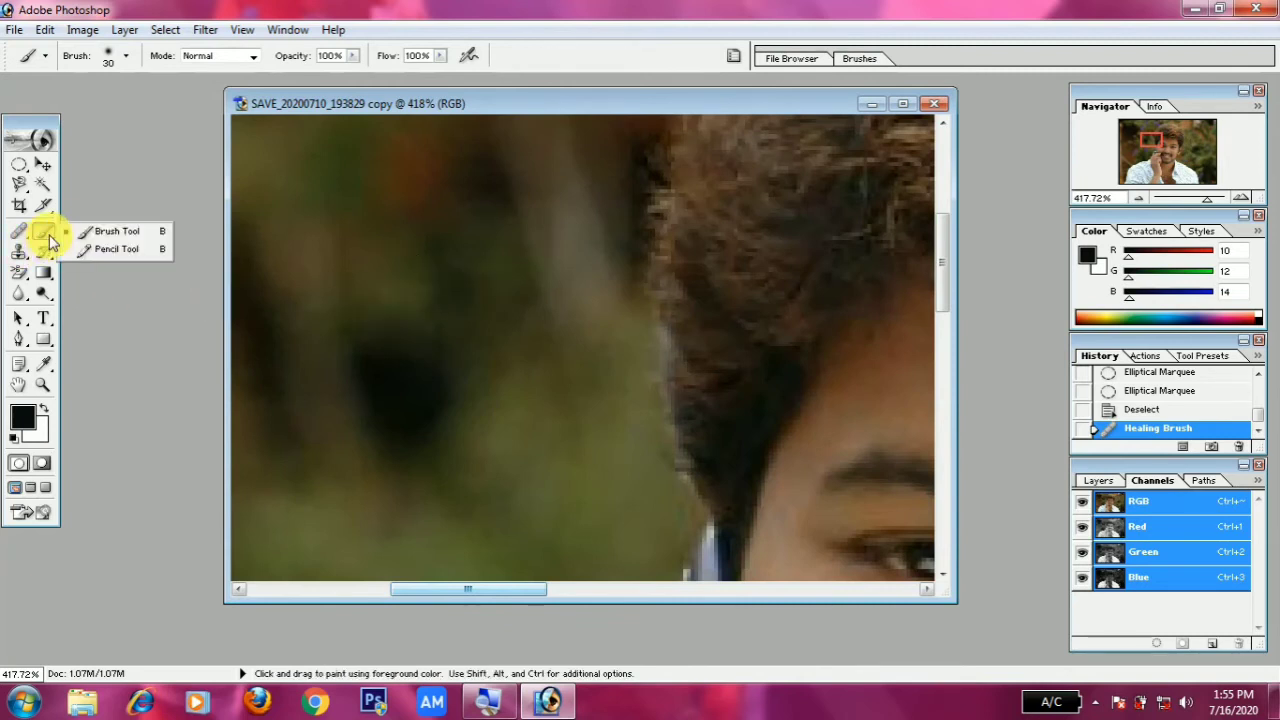
{"action": "left_click", "coordinate": [110, 234]}
{"action": "mouse_move", "coordinate": [363, 289]}
{"action": "left_mouse_down"}
{"action": "mouse_move", "coordinate": [389, 371]}
{"action": "mouse_move", "coordinate": [397, 296]}
{"action": "mouse_move", "coordinate": [369, 346]}
{"action": "mouse_move", "coordinate": [389, 291]}
{"action": "mouse_move", "coordinate": [354, 206]}
{"action": "mouse_move", "coordinate": [367, 283]}
{"action": "left_mouse_up"}
{"action": "left_click", "coordinate": [367, 283]}
Set the foreground colour to blue 306FD9 and paint a blob over the dark patch
{"action": "left_click", "coordinate": [25, 420]}
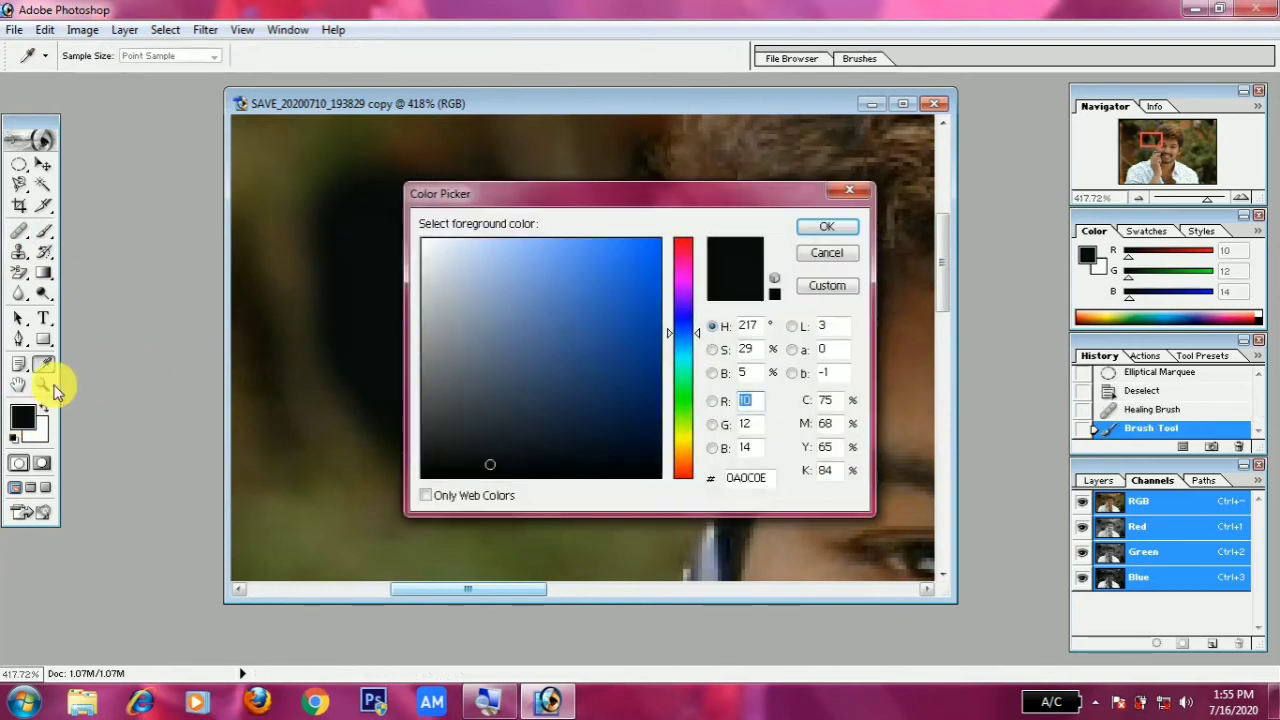
{"action": "left_click", "coordinate": [608, 274]}
{"action": "left_click", "coordinate": [822, 231]}
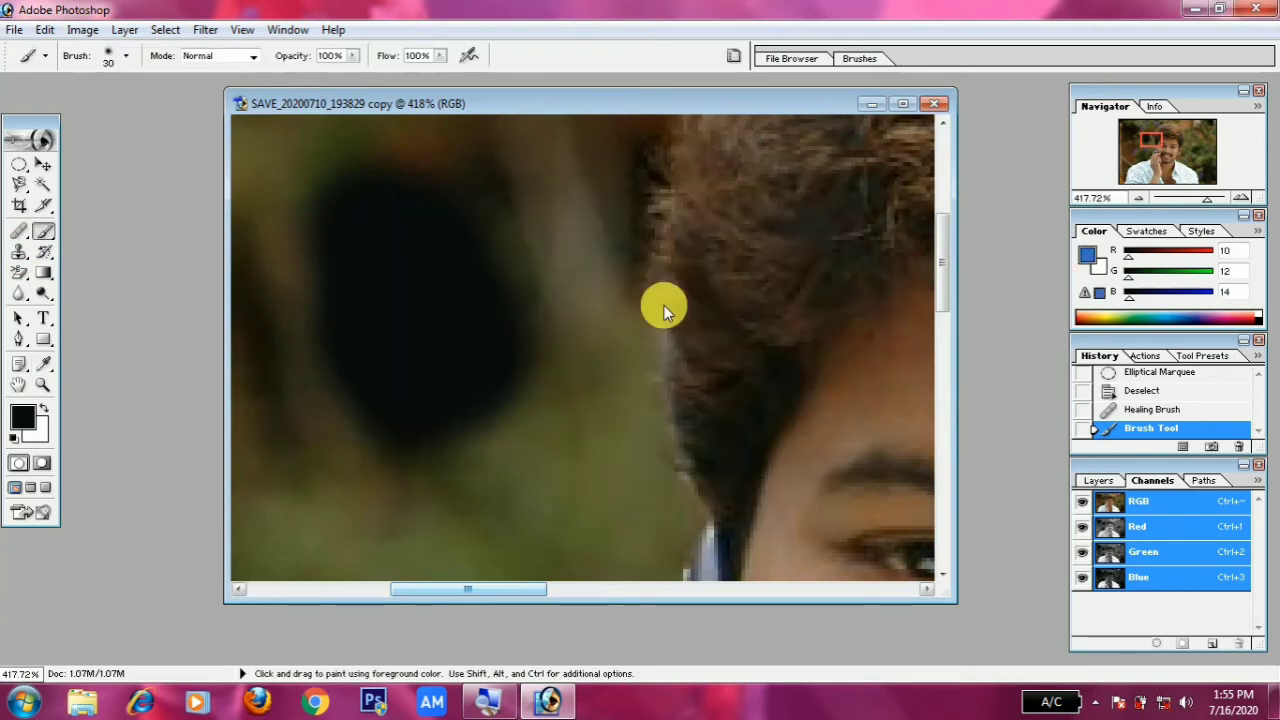
{"action": "mouse_move", "coordinate": [408, 238]}
{"action": "left_mouse_down"}
{"action": "mouse_move", "coordinate": [451, 377]}
{"action": "mouse_move", "coordinate": [354, 257]}
{"action": "left_mouse_up"}
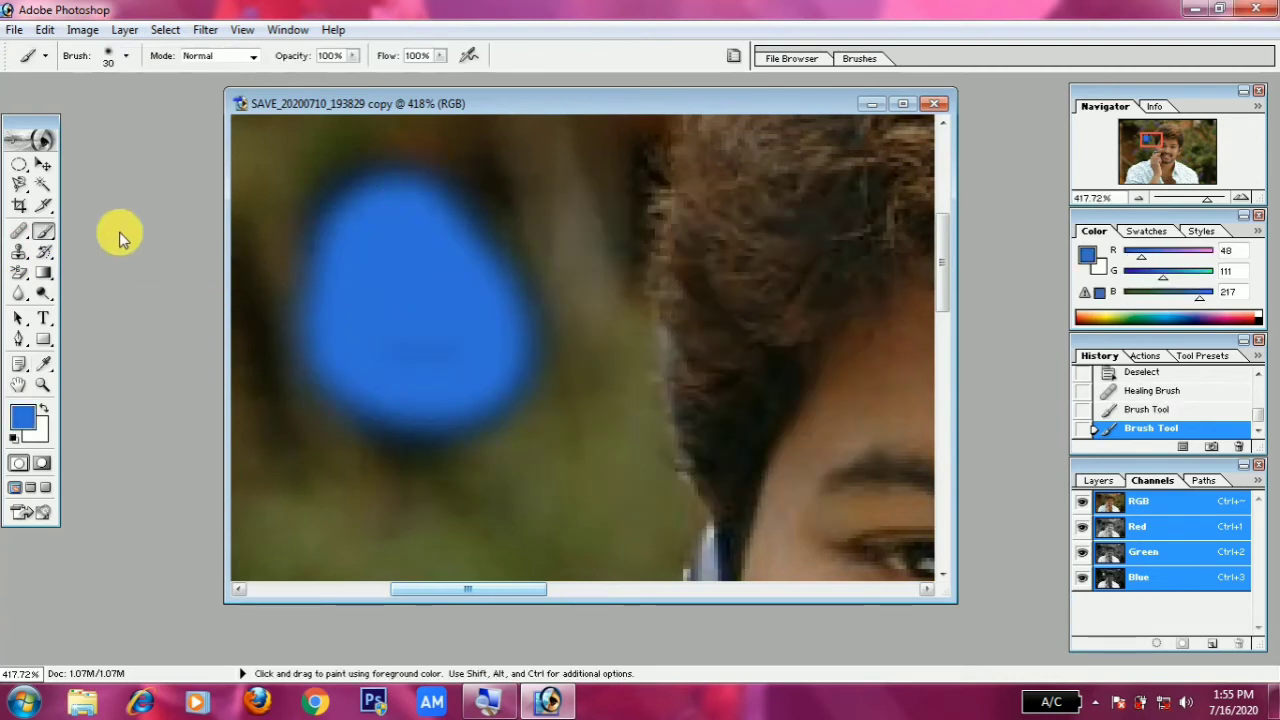
{"action": "left_click_drag", "start_coordinate": [44, 232], "coordinate": [80, 246]}
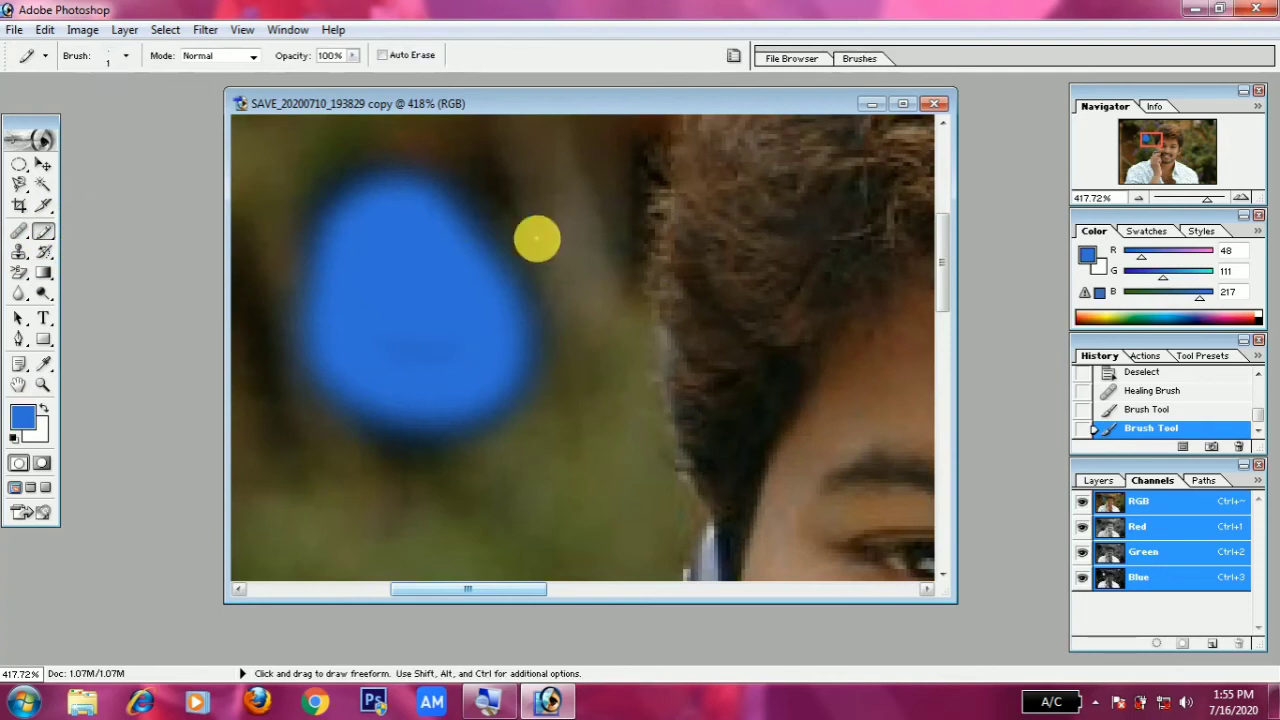
Draw thin blue pencil lines below the blob and look at the clone stamp variants
{"action": "mouse_move", "coordinate": [546, 211]}
{"action": "left_mouse_down"}
{"action": "mouse_move", "coordinate": [570, 255]}
{"action": "mouse_move", "coordinate": [557, 423]}
{"action": "mouse_move", "coordinate": [391, 451]}
{"action": "mouse_move", "coordinate": [403, 480]}
{"action": "mouse_move", "coordinate": [360, 395]}
{"action": "mouse_move", "coordinate": [486, 486]}
{"action": "mouse_move", "coordinate": [514, 486]}
{"action": "mouse_move", "coordinate": [466, 463]}
{"action": "mouse_move", "coordinate": [438, 415]}
{"action": "mouse_move", "coordinate": [425, 420]}
{"action": "left_mouse_up"}
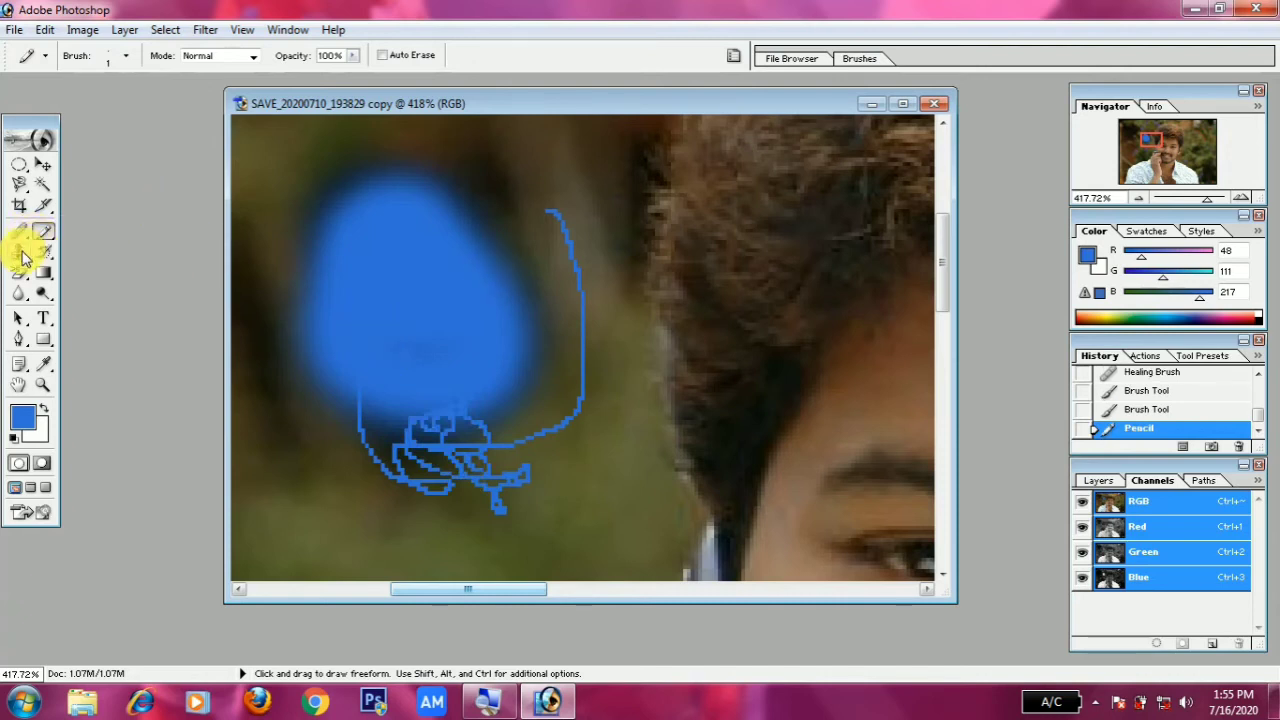
{"action": "left_click", "coordinate": [25, 257]}
{"action": "left_click", "coordinate": [75, 260]}
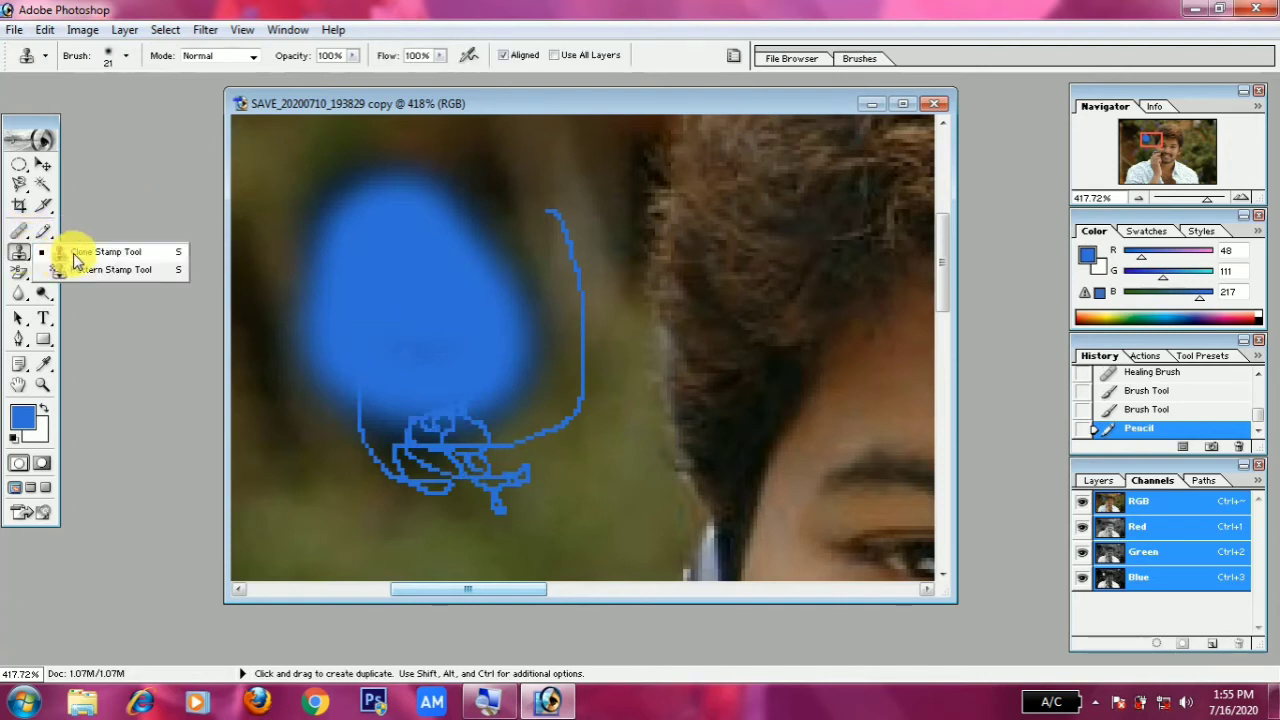
{"action": "left_click", "coordinate": [20, 258]}
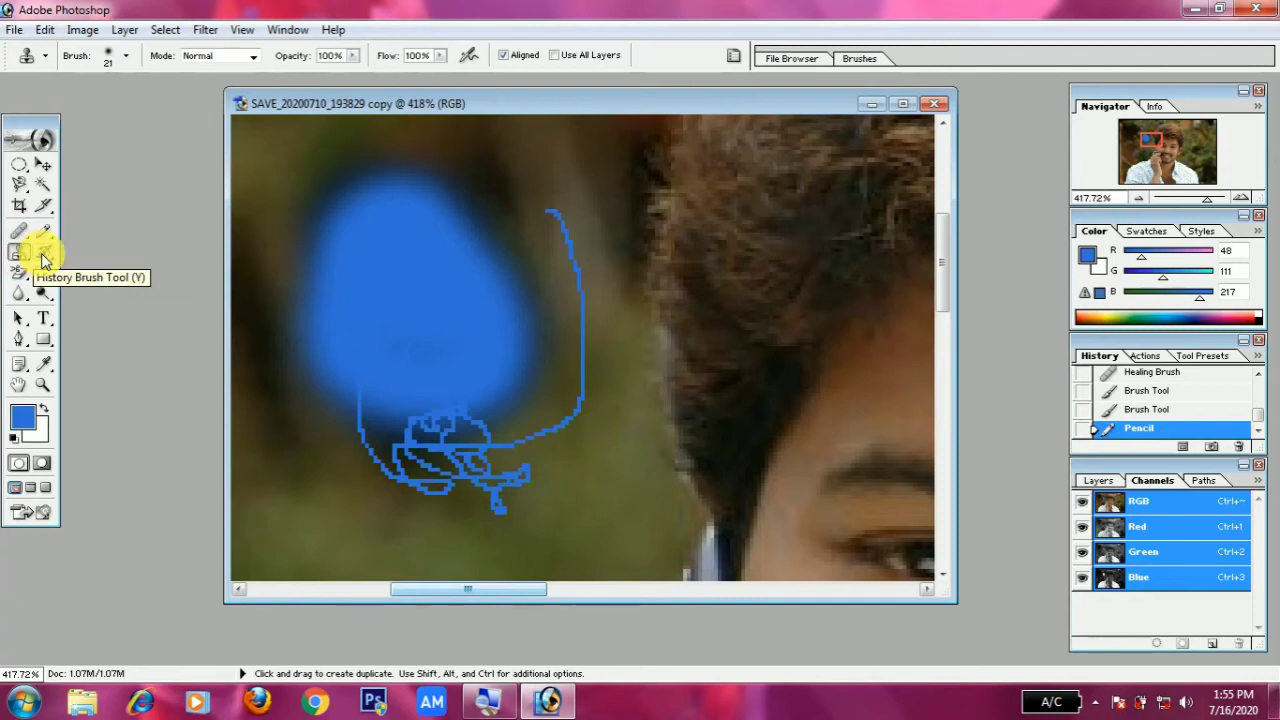
Paint the original background back over the blue marks with the History Brush
{"action": "left_click", "coordinate": [43, 258]}
{"action": "mouse_move", "coordinate": [294, 206]}
{"action": "left_mouse_down"}
{"action": "mouse_move", "coordinate": [306, 417]}
{"action": "mouse_move", "coordinate": [323, 230]}
{"action": "mouse_move", "coordinate": [389, 377]}
{"action": "mouse_move", "coordinate": [371, 229]}
{"action": "mouse_move", "coordinate": [491, 337]}
{"action": "mouse_move", "coordinate": [494, 380]}
{"action": "mouse_move", "coordinate": [560, 217]}
{"action": "mouse_move", "coordinate": [363, 191]}
{"action": "mouse_move", "coordinate": [451, 254]}
{"action": "mouse_move", "coordinate": [545, 288]}
{"action": "mouse_move", "coordinate": [460, 340]}
{"action": "mouse_move", "coordinate": [569, 383]}
{"action": "mouse_move", "coordinate": [429, 480]}
{"action": "mouse_move", "coordinate": [628, 408]}
{"action": "mouse_move", "coordinate": [549, 497]}
{"action": "mouse_move", "coordinate": [431, 460]}
{"action": "mouse_move", "coordinate": [437, 300]}
{"action": "left_mouse_up"}
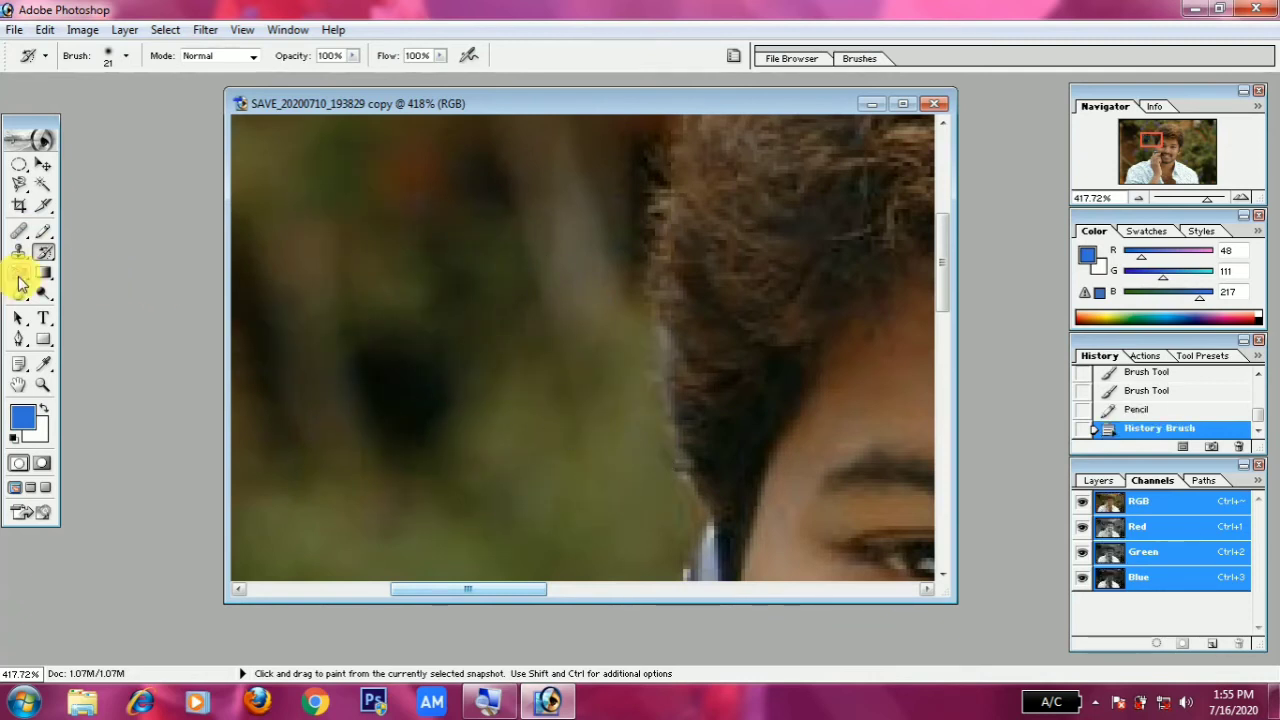
{"action": "left_click", "coordinate": [18, 283]}
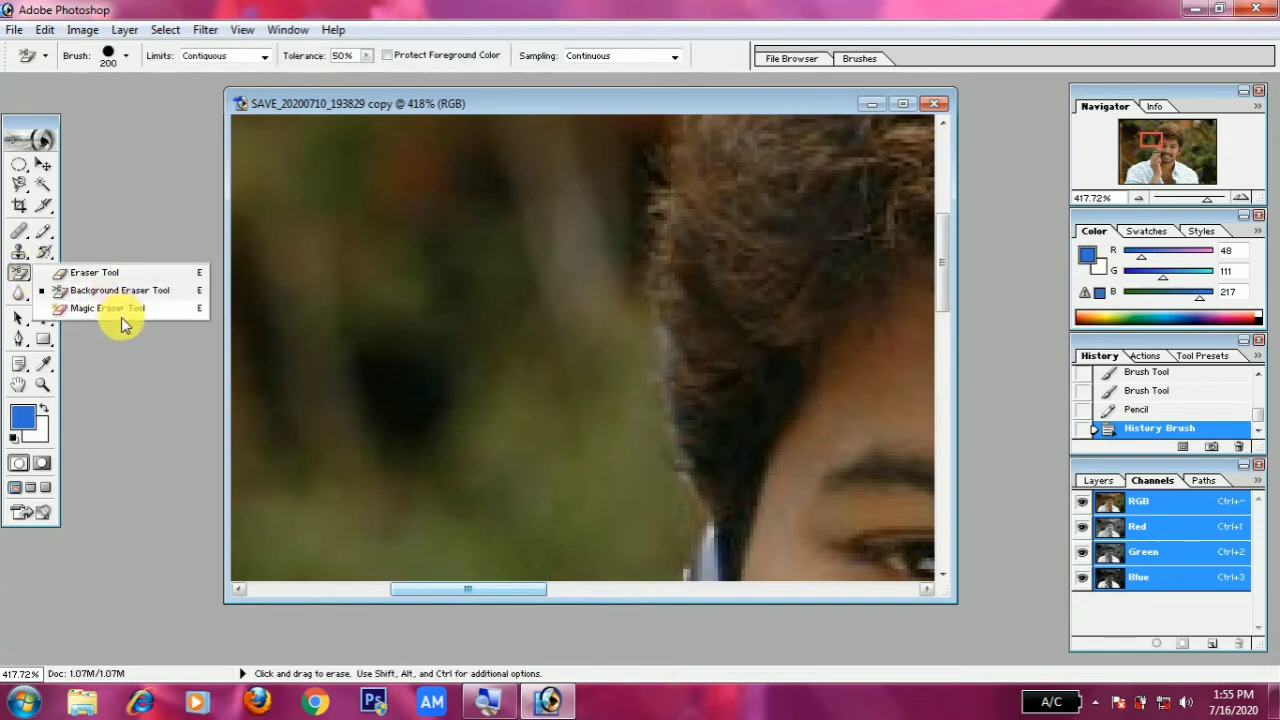
{"action": "left_click", "coordinate": [95, 272]}
{"action": "mouse_move", "coordinate": [315, 235]}
{"action": "left_mouse_down"}
{"action": "mouse_move", "coordinate": [349, 300]}
{"action": "mouse_move", "coordinate": [425, 287]}
{"action": "mouse_move", "coordinate": [380, 270]}
{"action": "left_mouse_up"}
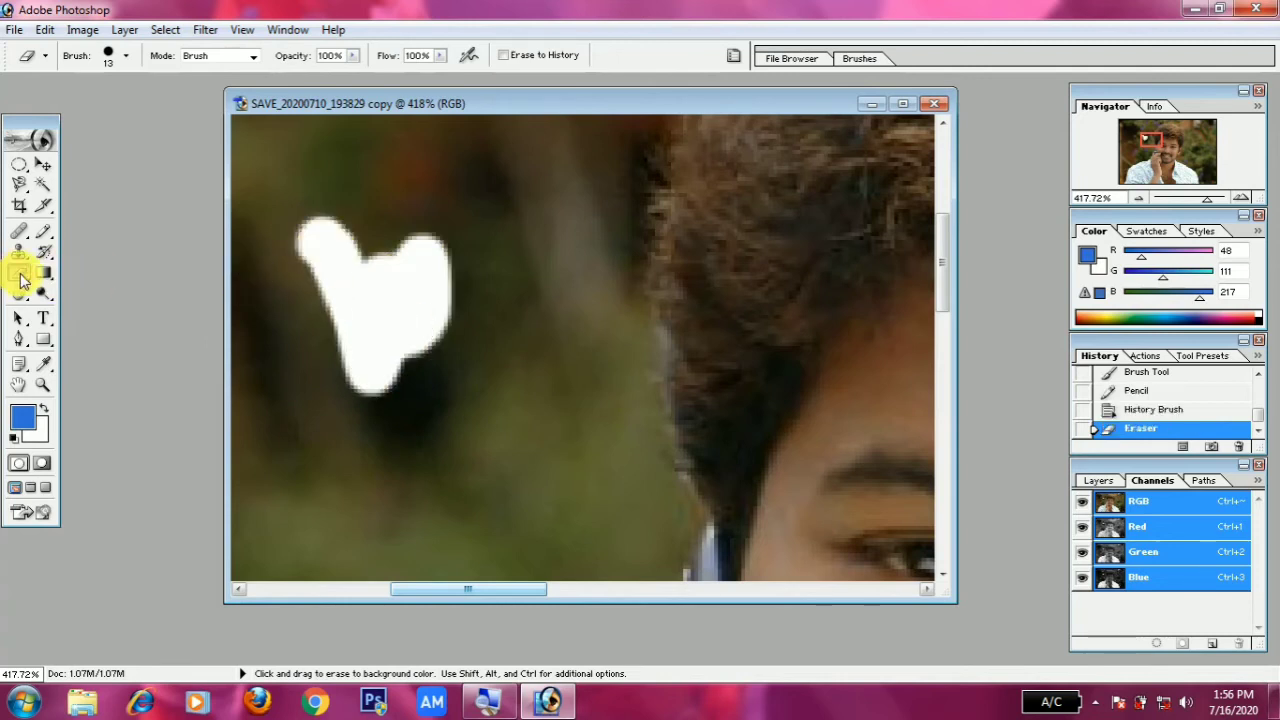
{"action": "right_click", "coordinate": [22, 280]}
{"action": "left_click", "coordinate": [65, 292]}
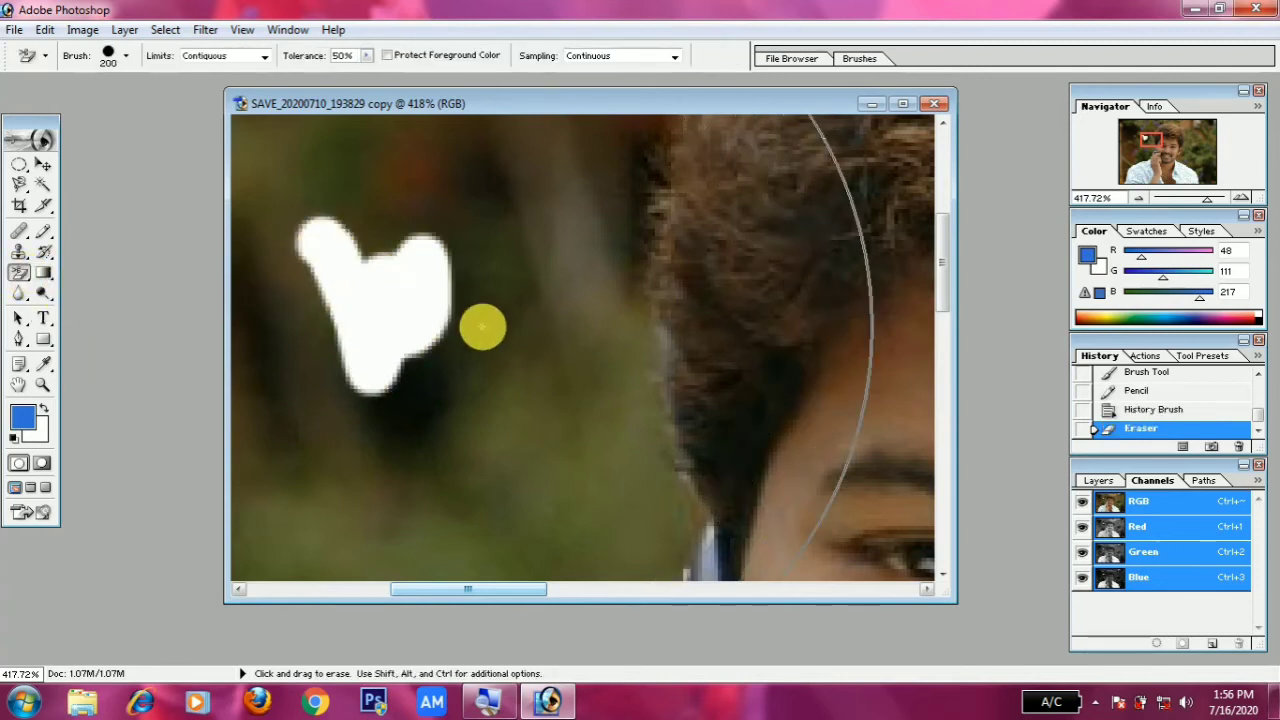
{"action": "left_click_drag", "start_coordinate": [483, 327], "coordinate": [486, 394]}
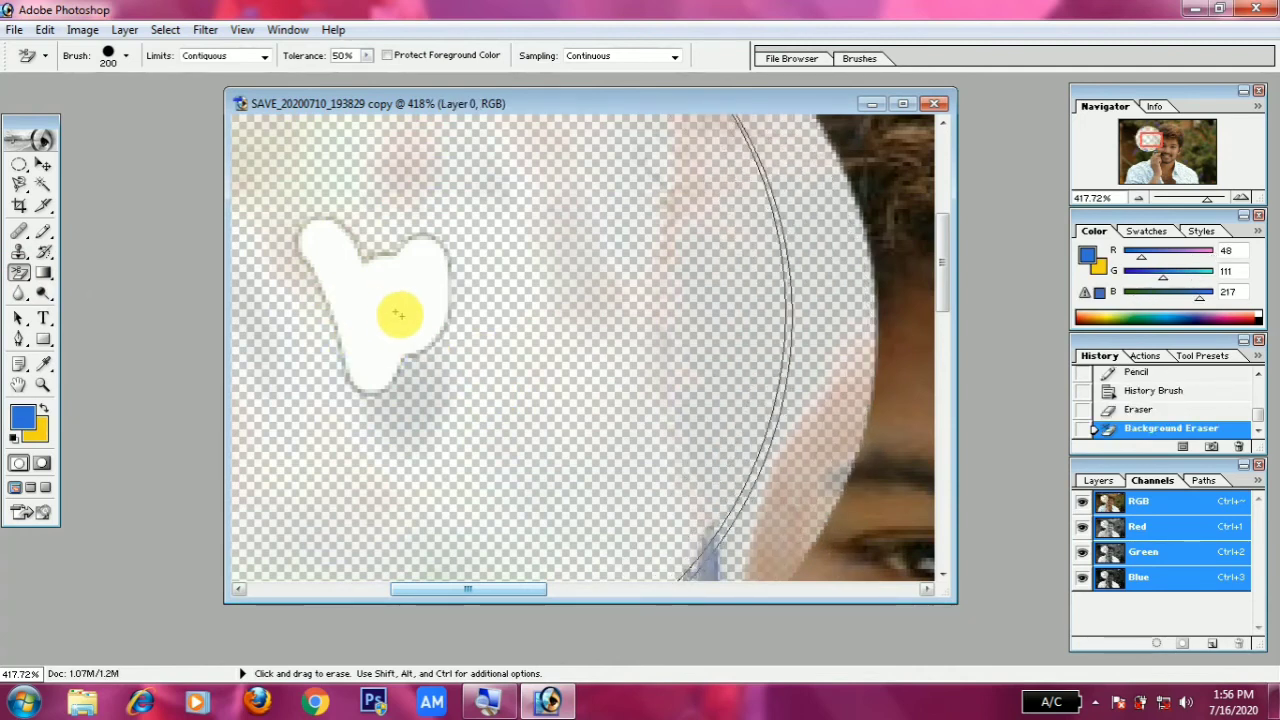
{"action": "key", "text": "ctrl+alt+z"}
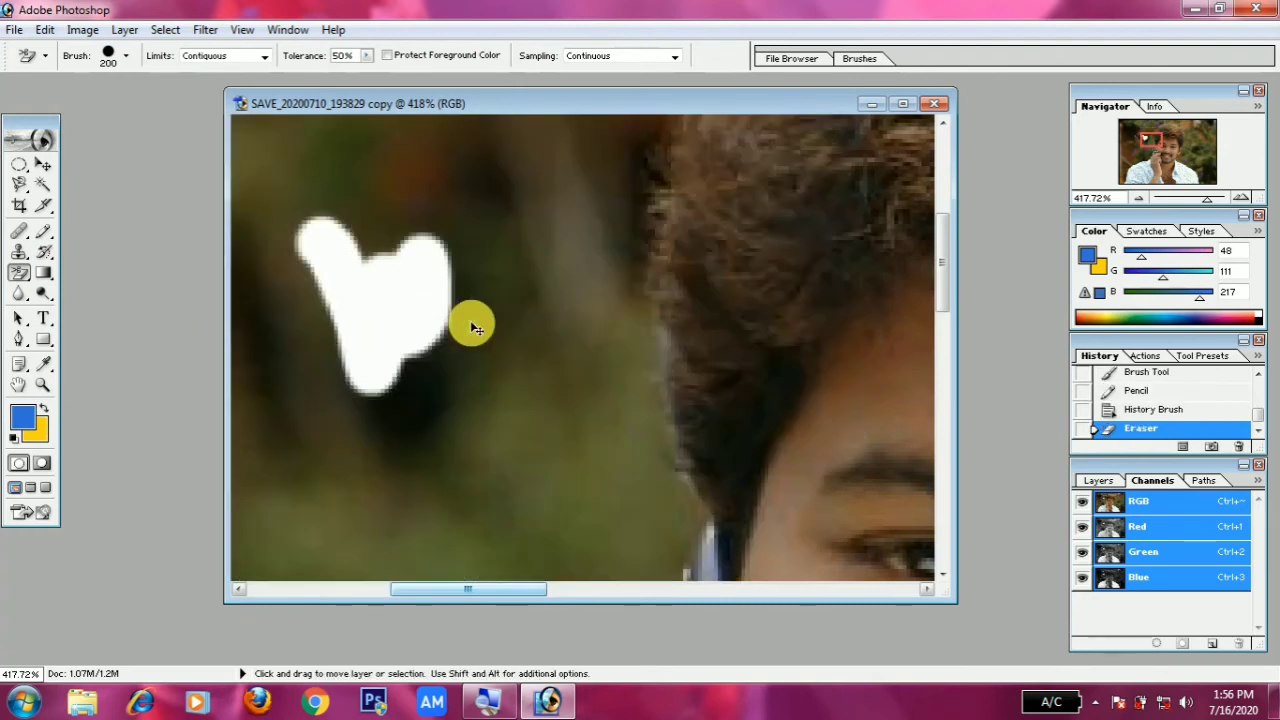
{"action": "key", "text": "ctrl+alt+z"}
{"action": "left_click_drag", "start_coordinate": [19, 280], "coordinate": [90, 313]}
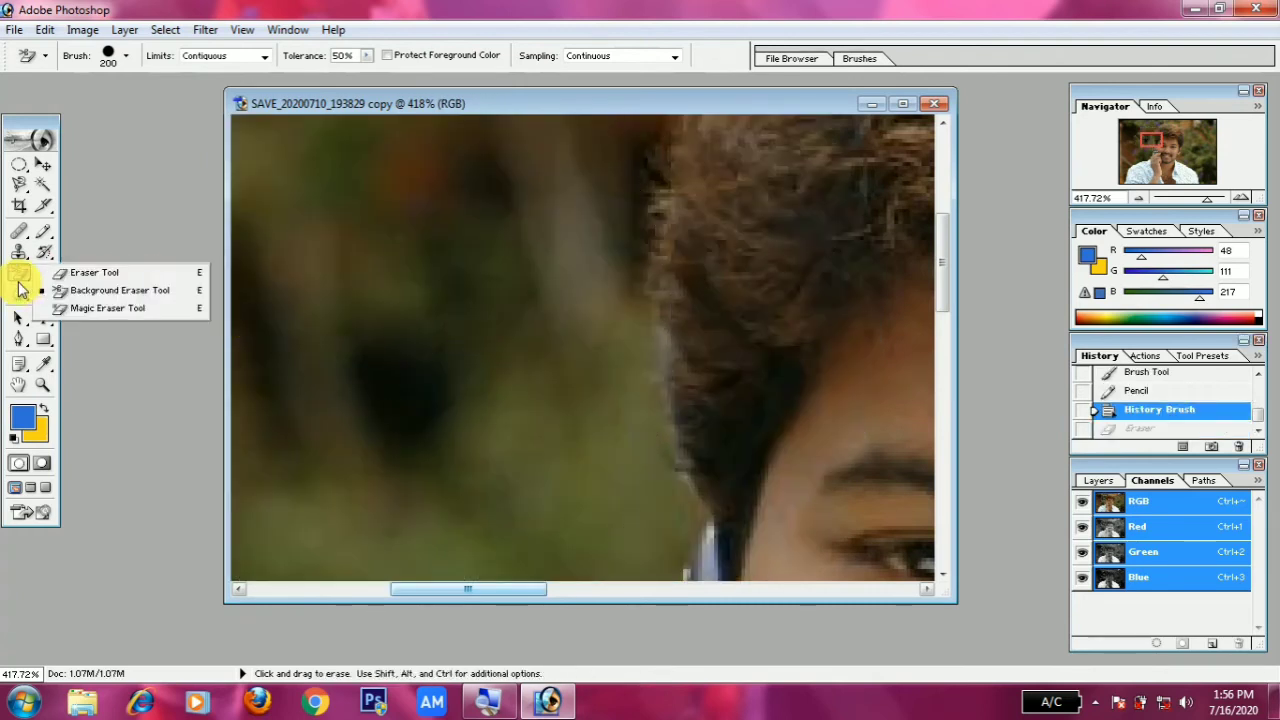
{"action": "left_click", "coordinate": [100, 308]}
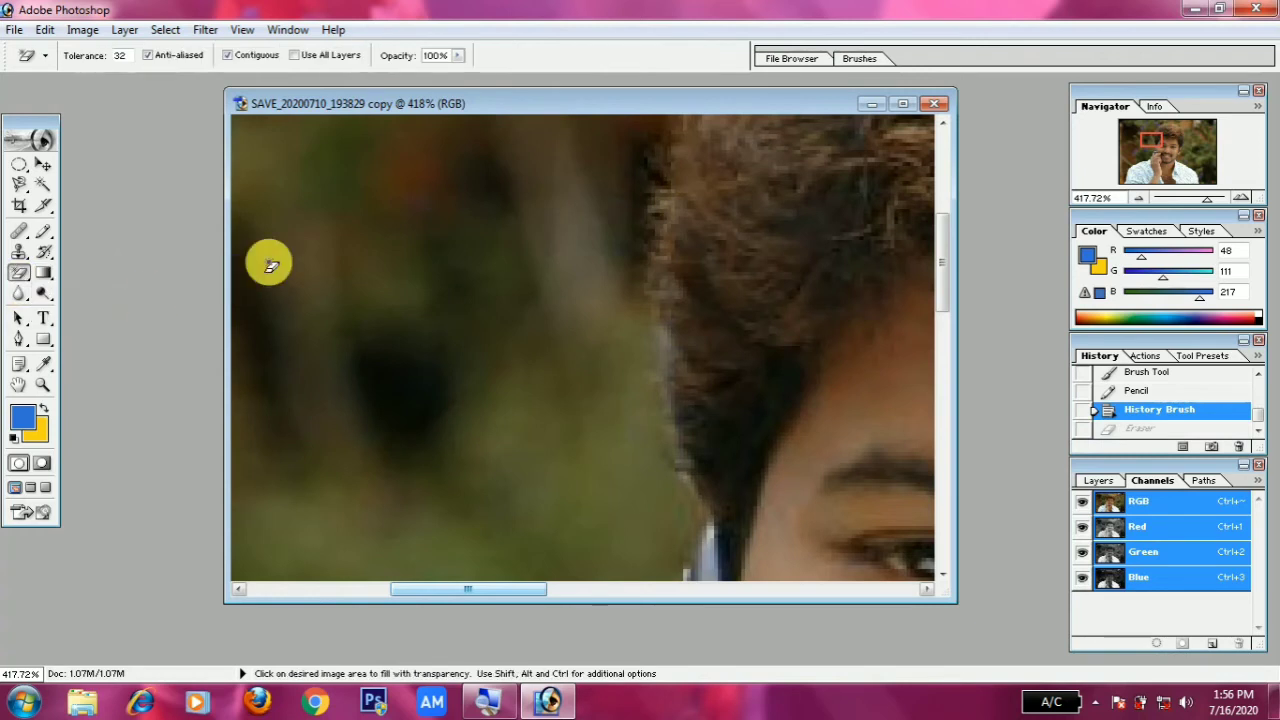
{"action": "left_click", "coordinate": [298, 232]}
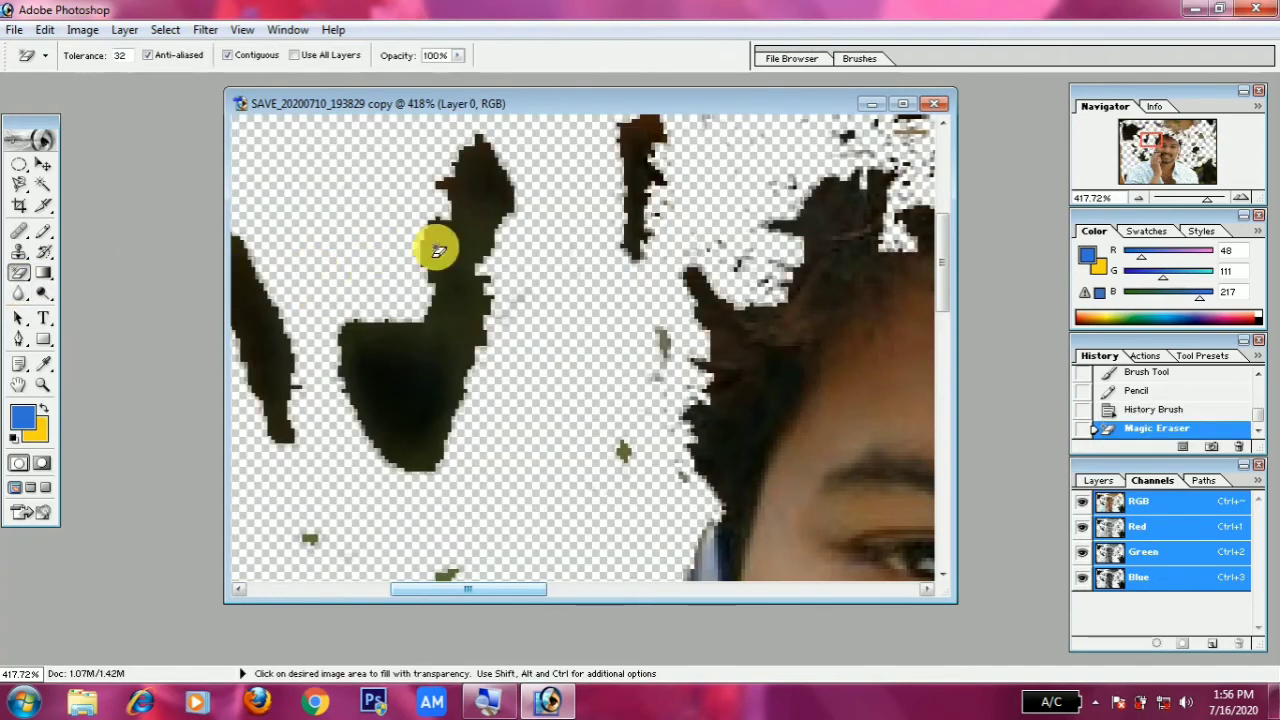
{"action": "left_click", "coordinate": [461, 288]}
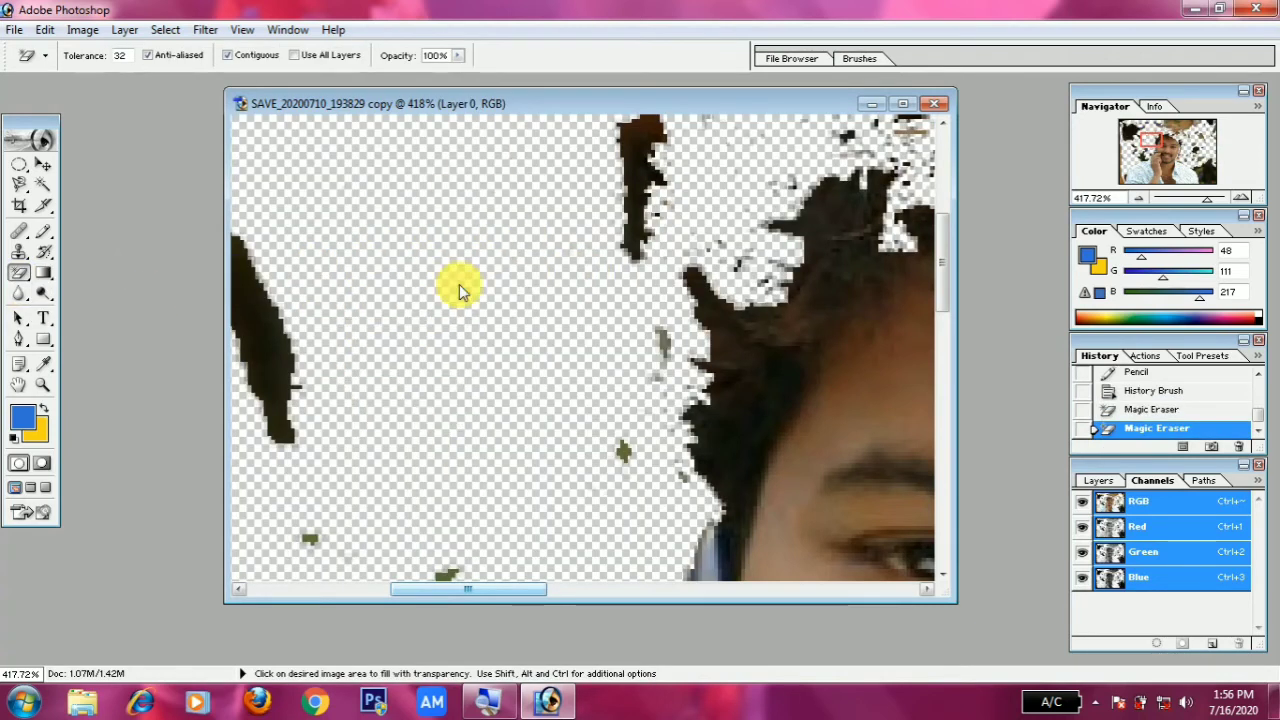
{"action": "left_click", "coordinate": [262, 314]}
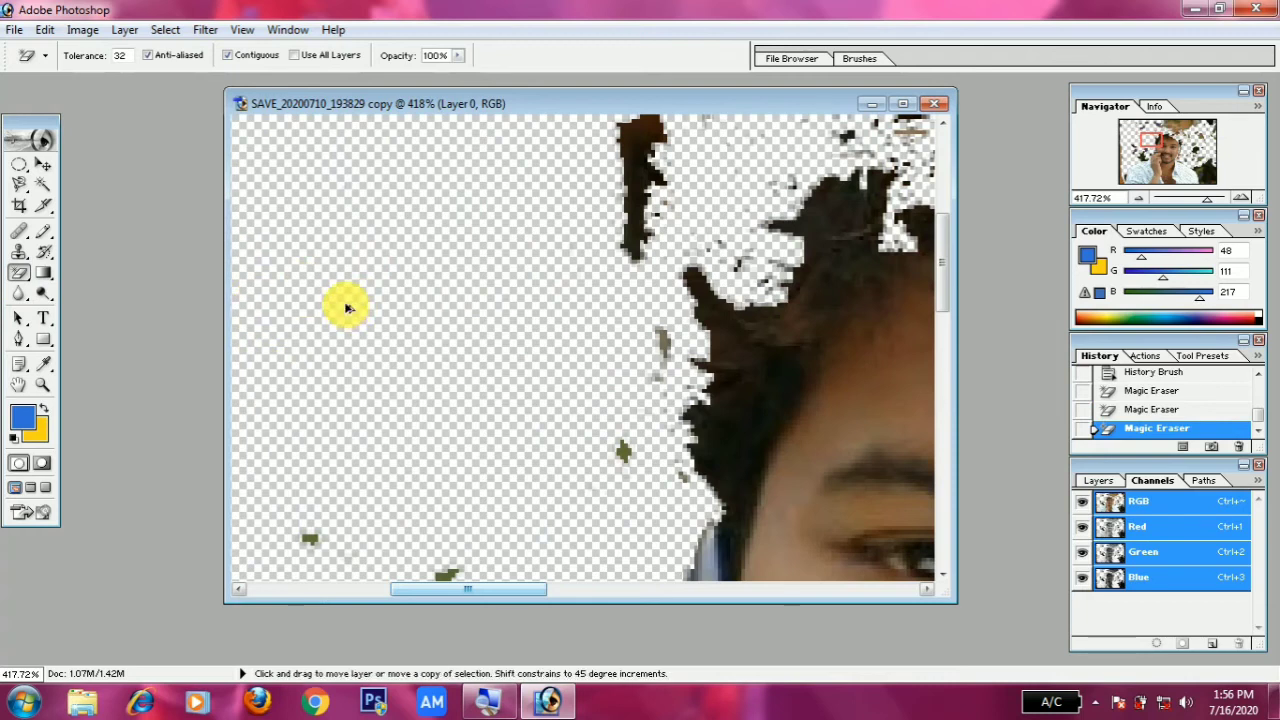
{"action": "key", "text": "ctrl+alt+z"}
{"action": "key", "text": "ctrl+alt+z"}
{"action": "key", "text": "ctrl+alt+z"}
{"action": "key", "text": "ctrl+alt+z"}
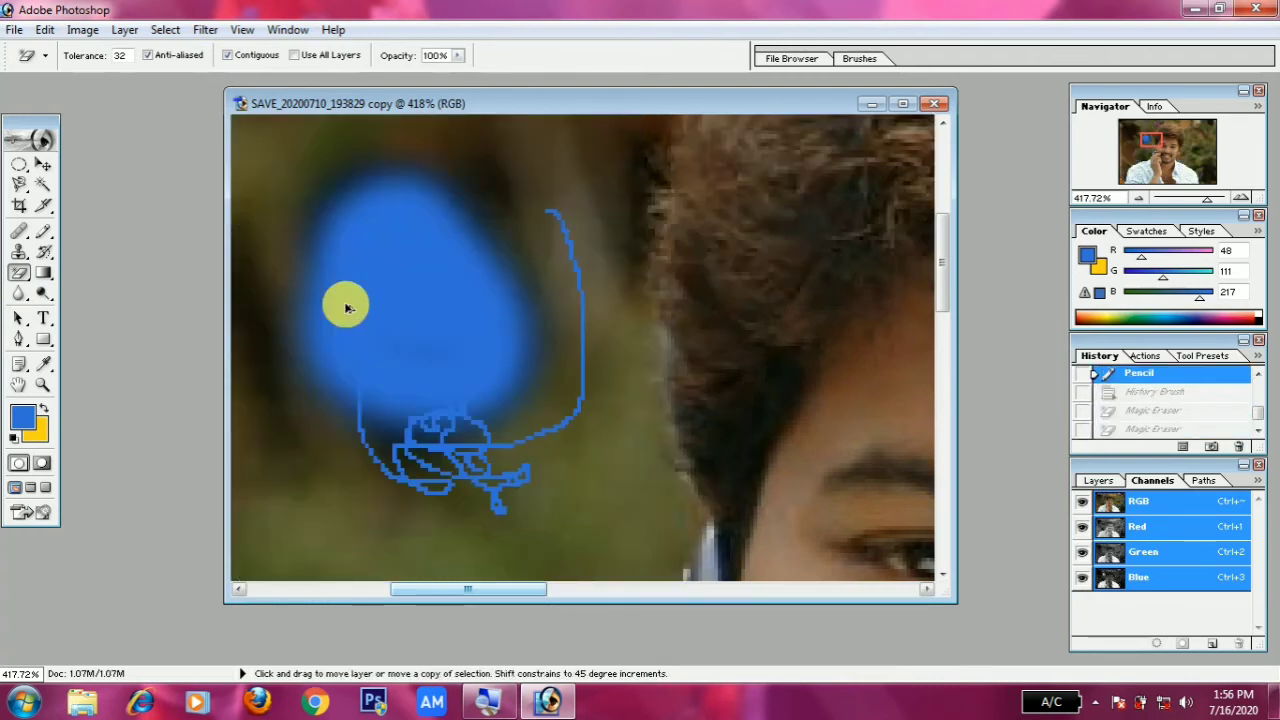
{"action": "key", "text": "ctrl+shift+z"}
{"action": "key", "text": "ctrl+shift+z"}
{"action": "key", "text": "ctrl+shift+z"}
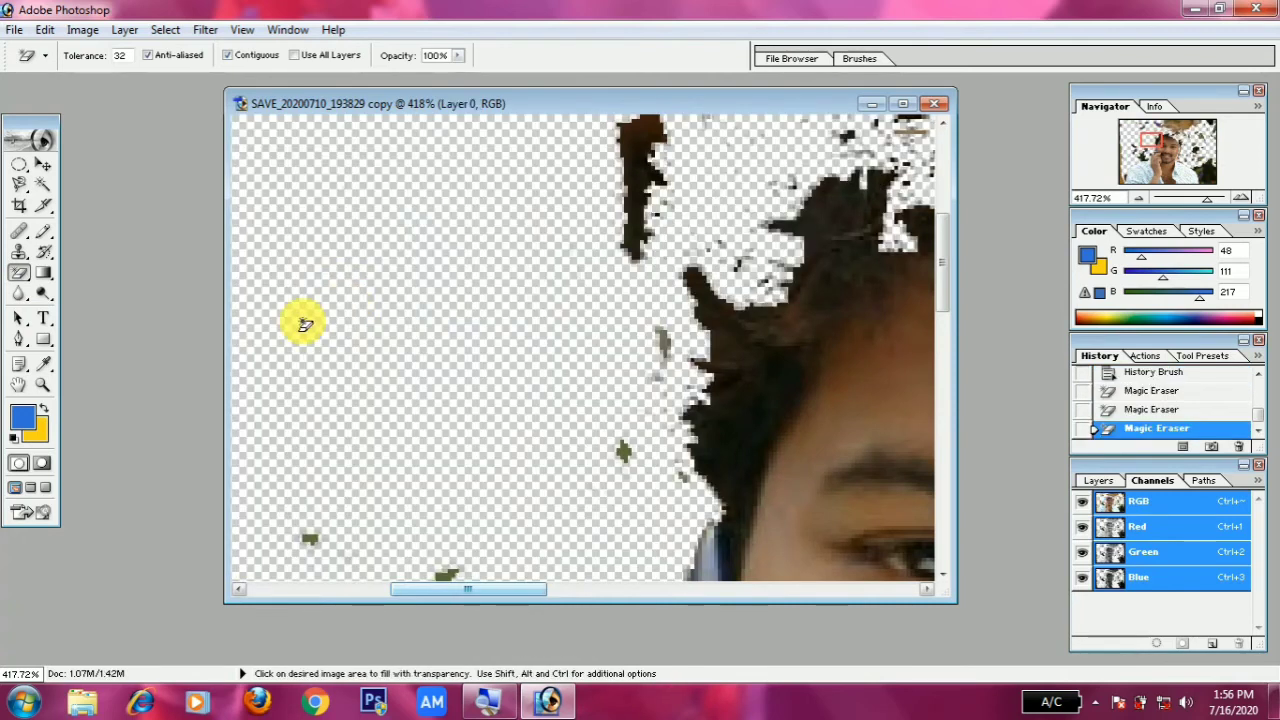
{"action": "key", "text": "ctrl+alt+z"}
{"action": "key", "text": "ctrl+alt+z"}
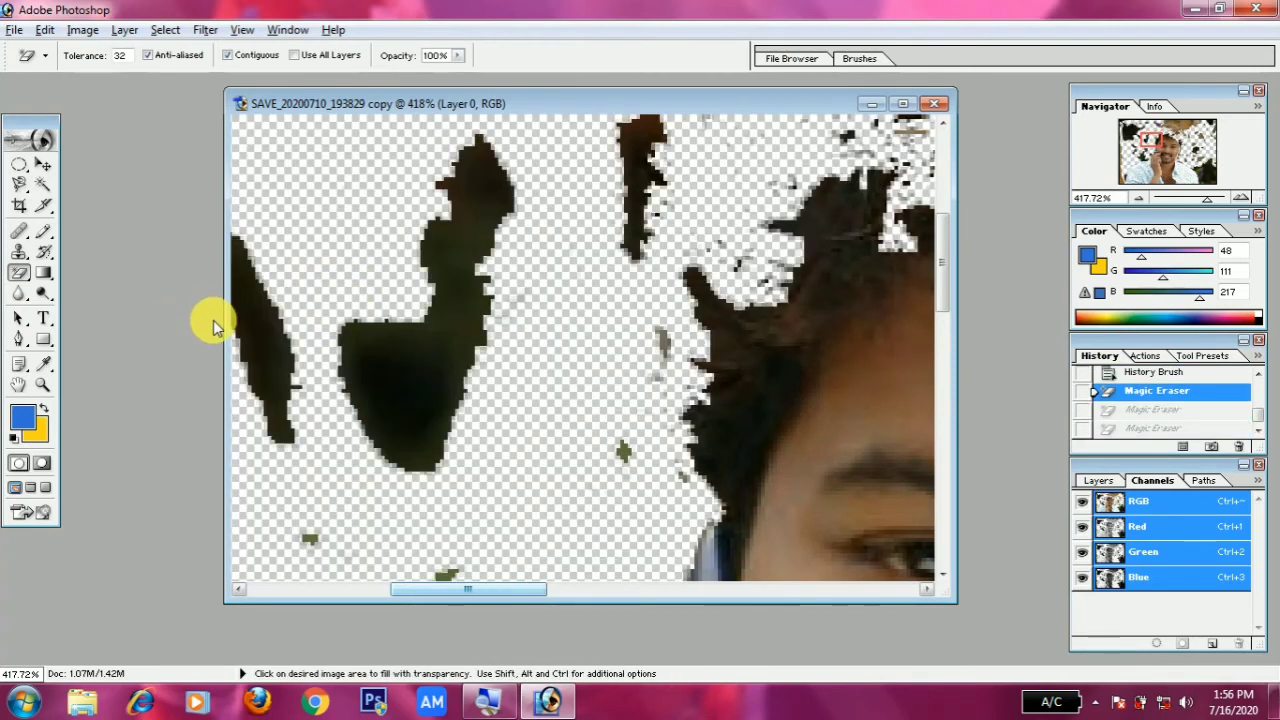
{"action": "key", "text": "ctrl+alt+z"}
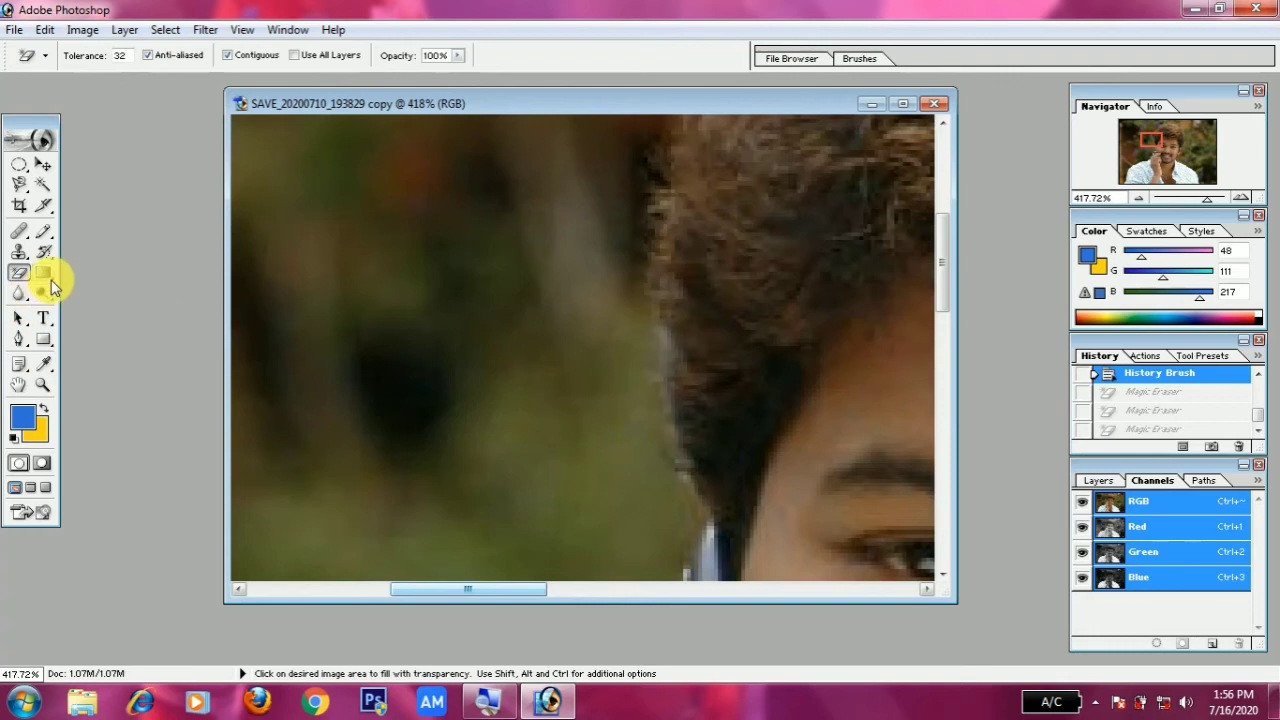
{"action": "left_click", "coordinate": [45, 274]}
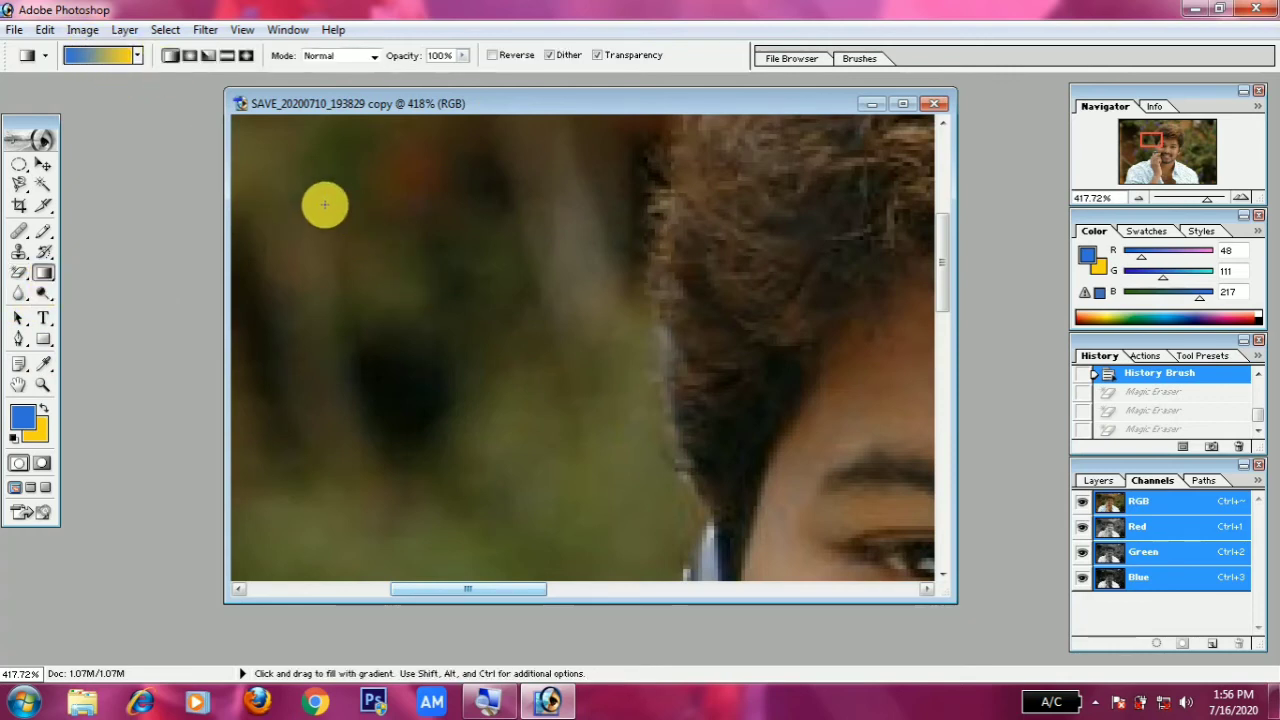
{"action": "left_click_drag", "start_coordinate": [324, 204], "coordinate": [386, 330]}
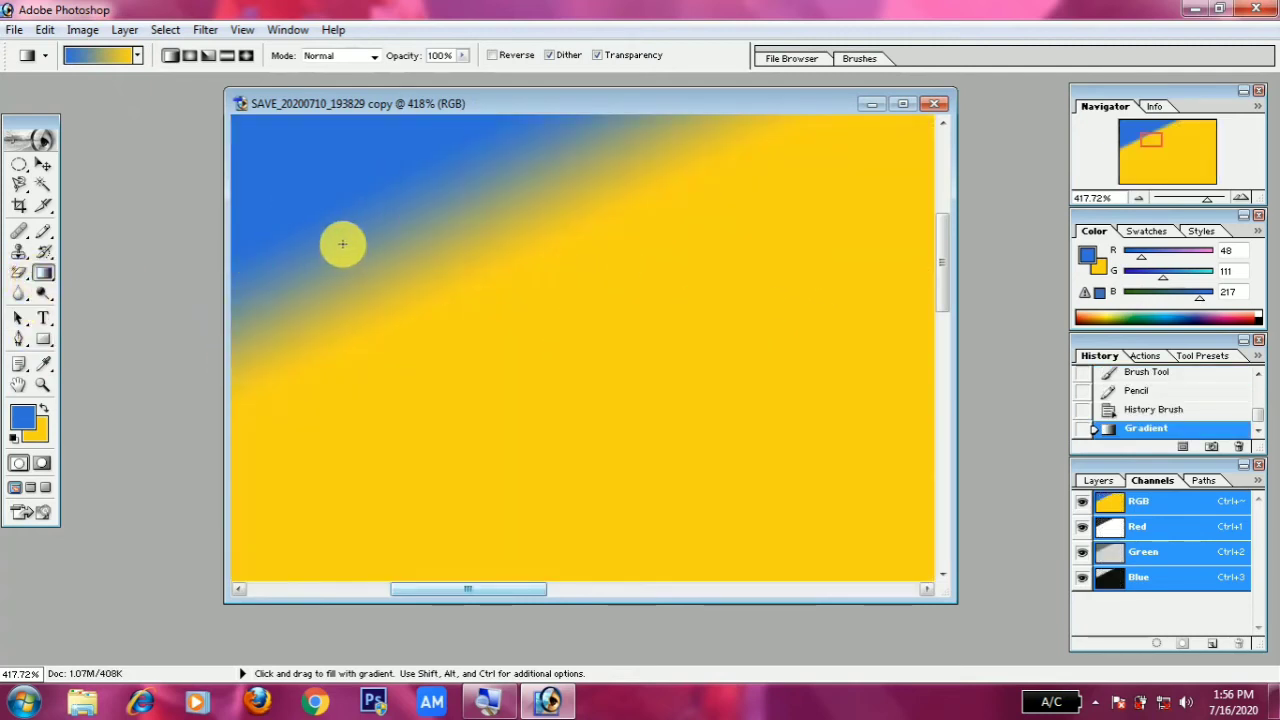
{"action": "key", "text": "ctrl+z"}
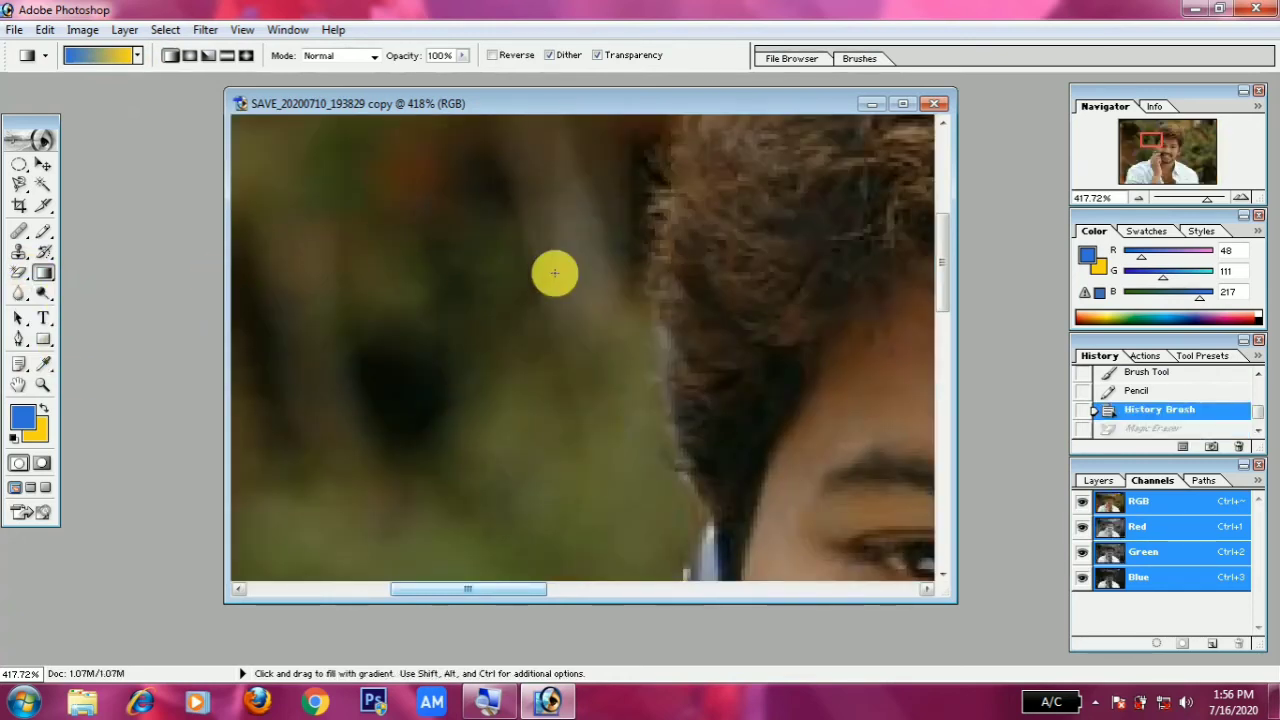
{"action": "scroll", "coordinate": [571, 285], "scroll_direction": "up", "scroll_amount": 1}
{"action": "scroll", "coordinate": [571, 300], "scroll_direction": "down", "scroll_amount": 3}
{"action": "scroll", "coordinate": [560, 303], "scroll_direction": "down", "scroll_amount": 2}
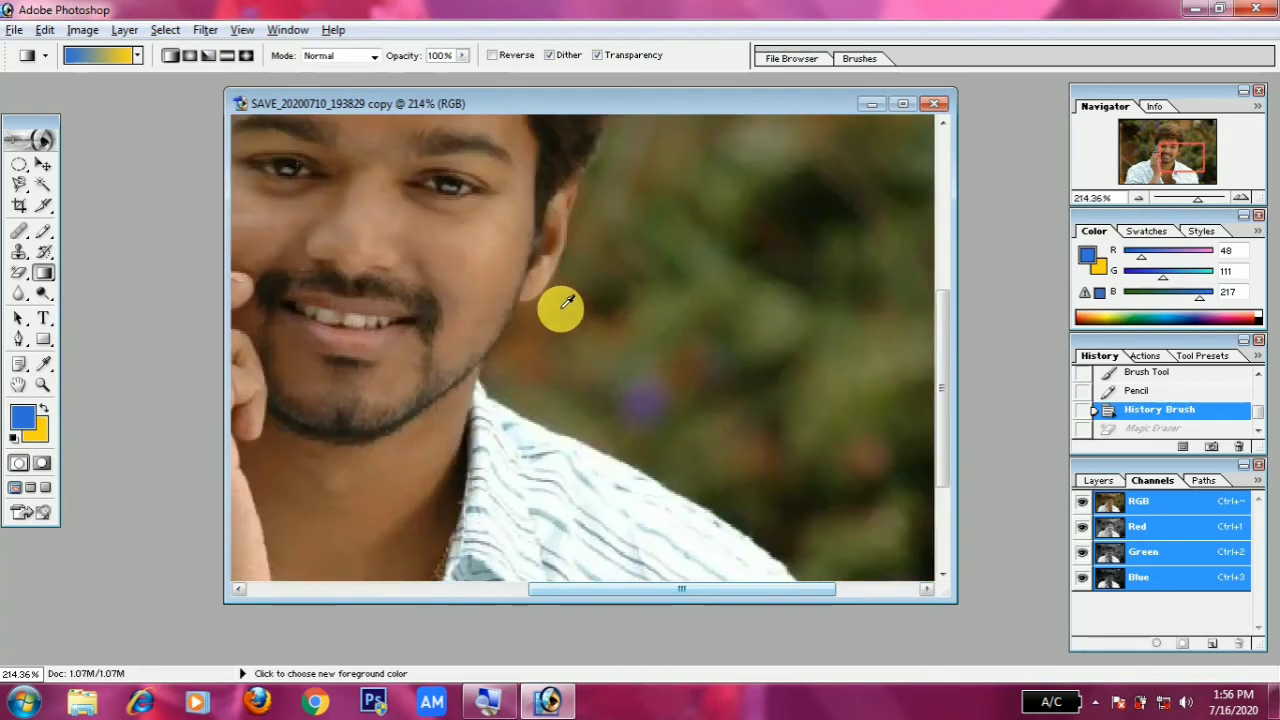
{"action": "scroll", "coordinate": [586, 505], "scroll_direction": "down", "scroll_amount": 1}
{"action": "scroll", "coordinate": [596, 500], "scroll_direction": "down", "scroll_amount": 1}
{"action": "scroll", "coordinate": [596, 500], "scroll_direction": "down", "scroll_amount": 1}
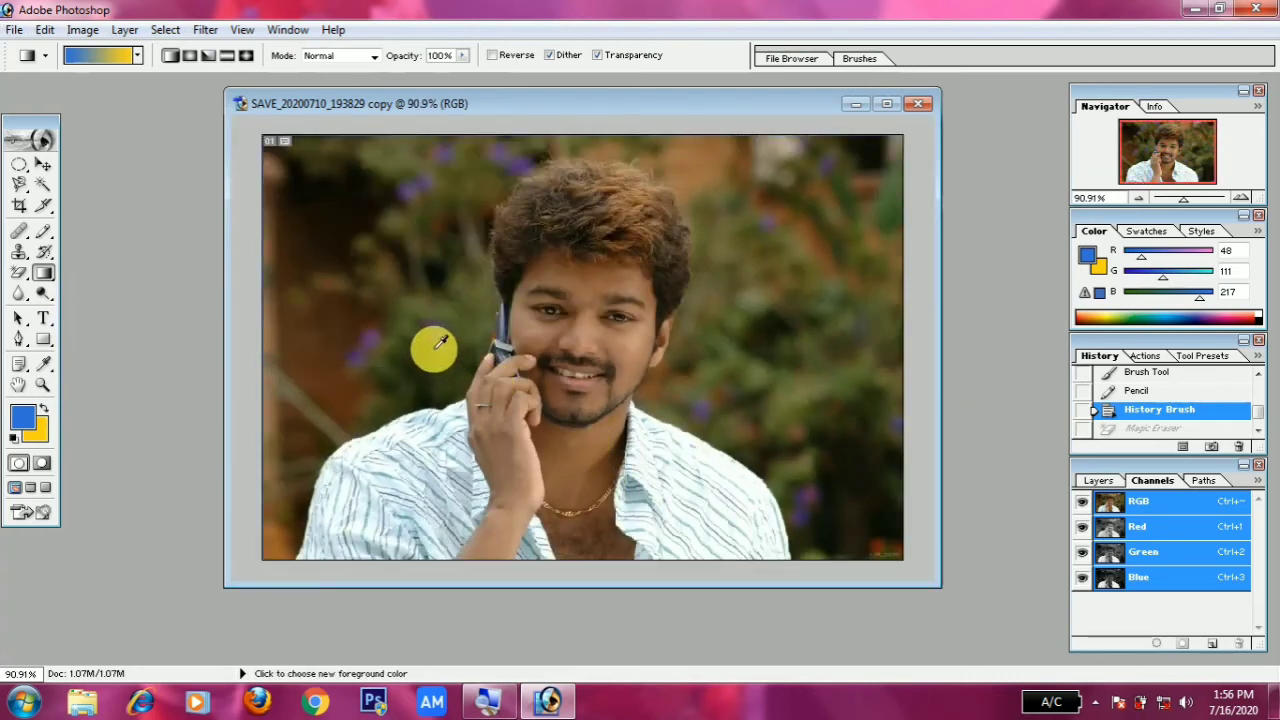
{"action": "scroll", "coordinate": [436, 346], "scroll_direction": "down", "scroll_amount": 1}
{"action": "scroll", "coordinate": [436, 346], "scroll_direction": "up", "scroll_amount": 2}
{"action": "scroll", "coordinate": [436, 346], "scroll_direction": "up", "scroll_amount": 1}
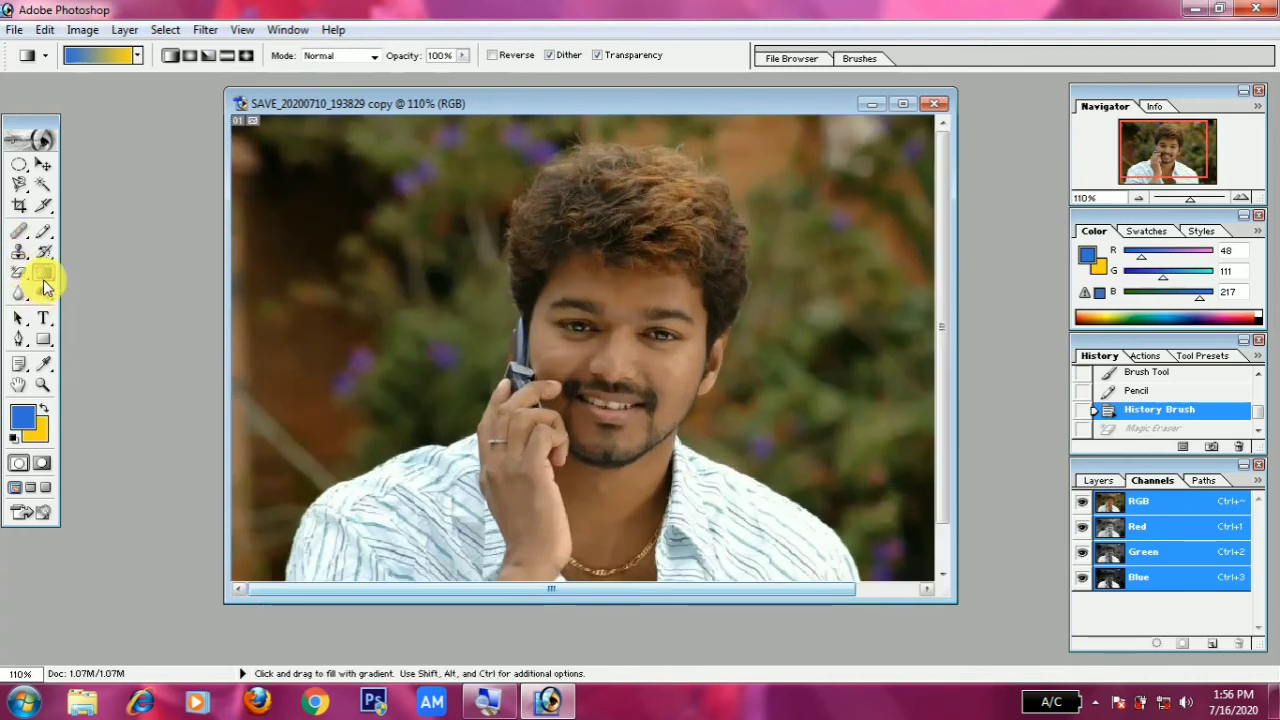
{"action": "left_click", "coordinate": [18, 294]}
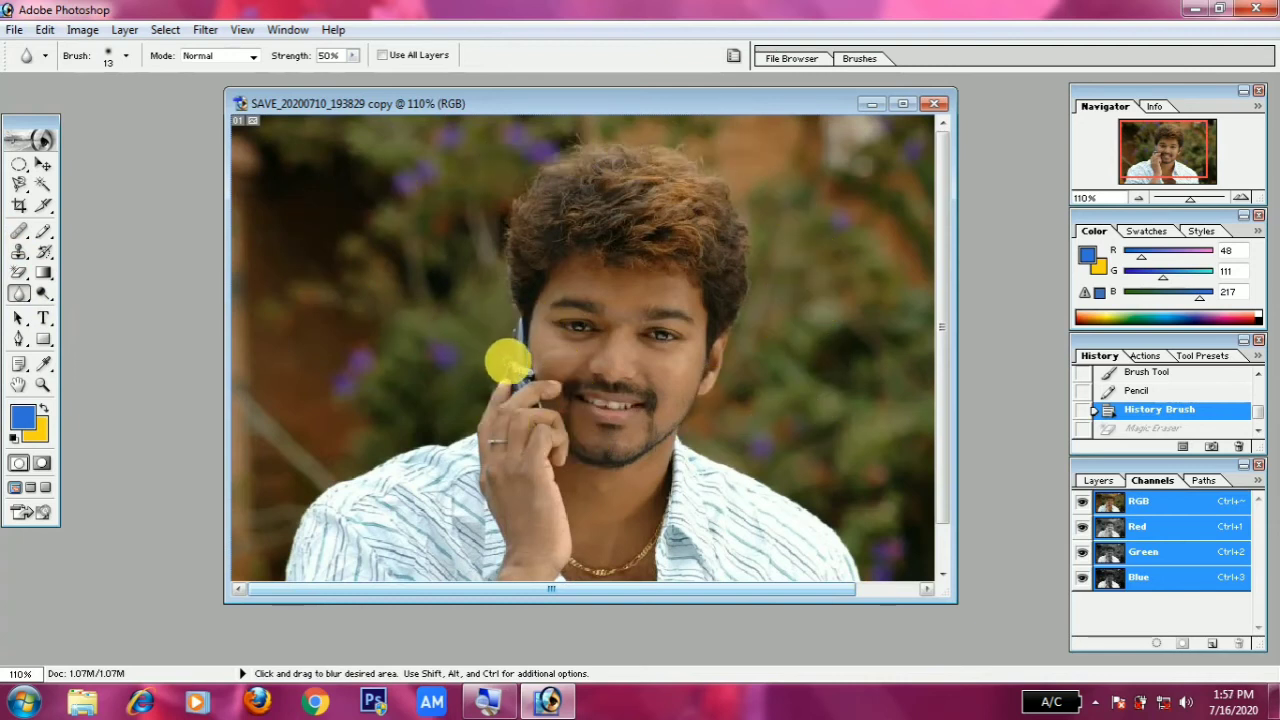
Maximize the photo window and blur the area beside the hand holding the phone
{"action": "double_click", "coordinate": [757, 103]}
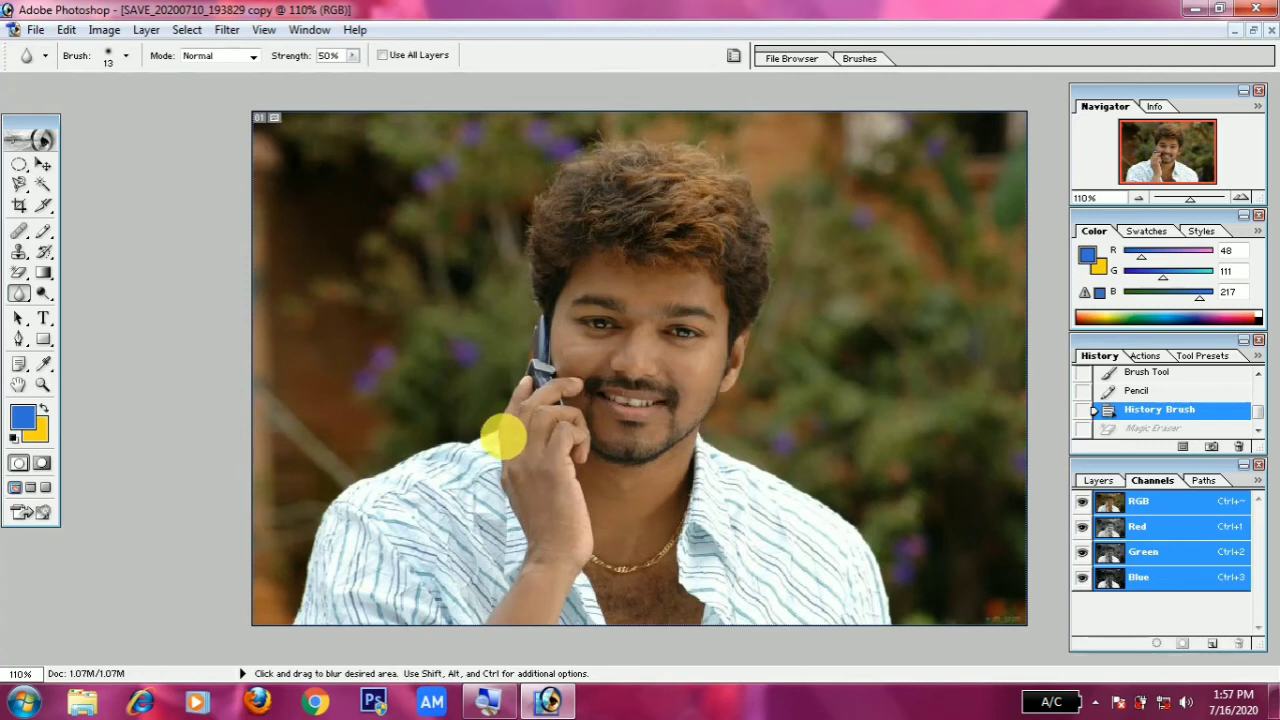
{"action": "left_click_drag", "start_coordinate": [517, 440], "coordinate": [525, 450]}
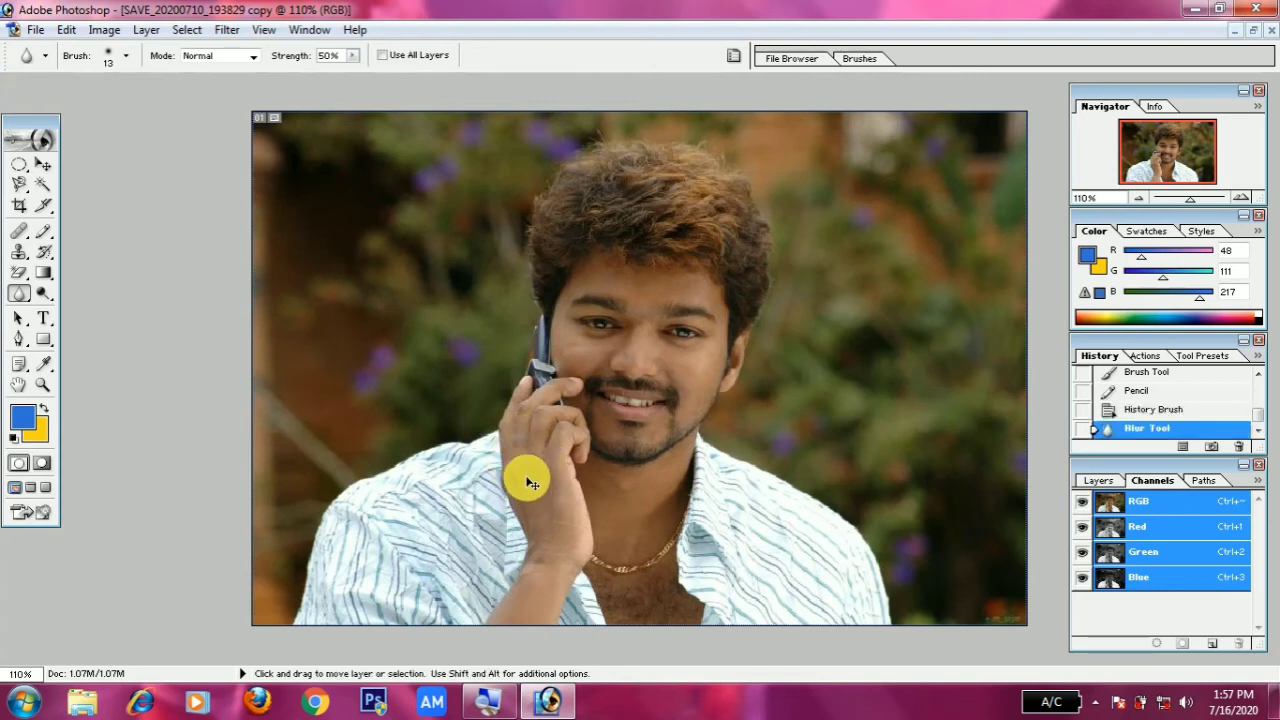
{"action": "scroll", "coordinate": [530, 480], "scroll_direction": "down", "scroll_amount": 2}
{"action": "scroll", "coordinate": [528, 475], "scroll_direction": "up", "scroll_amount": 1}
{"action": "scroll", "coordinate": [523, 466], "scroll_direction": "up", "scroll_amount": 1}
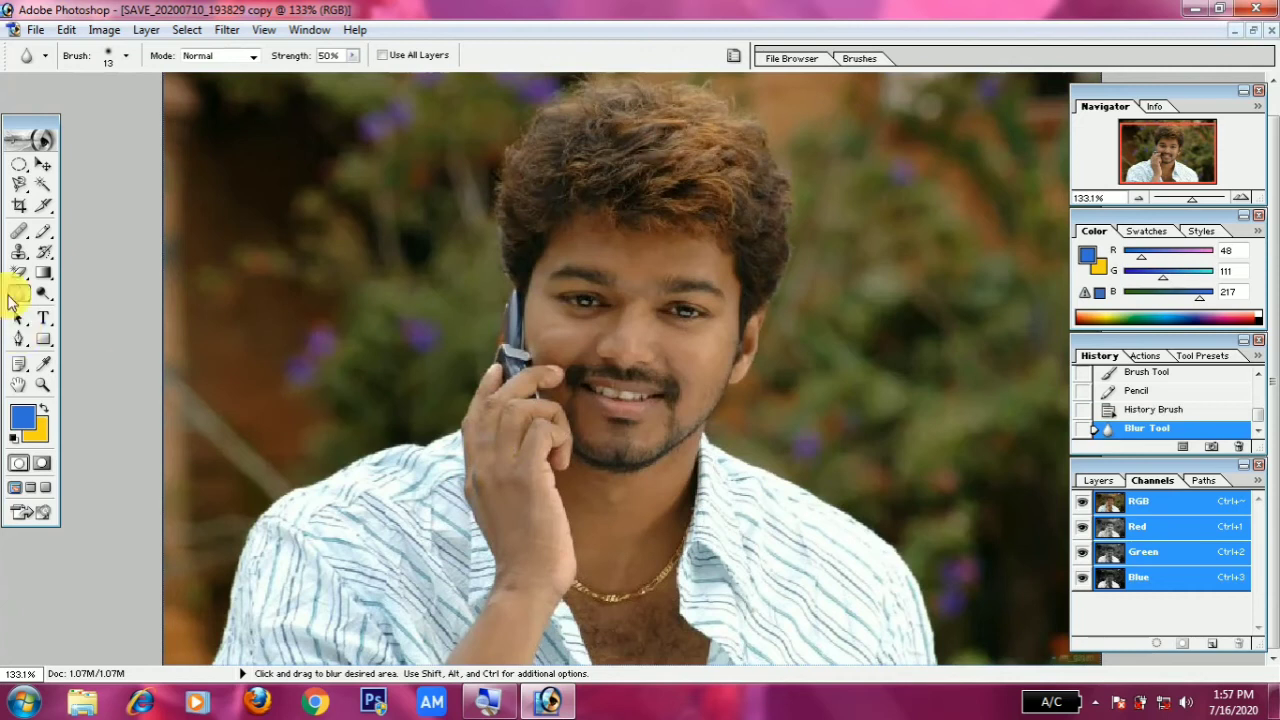
Lighten the chin, cheek, eye area and chest with Dodge Tool strokes
{"action": "right_click", "coordinate": [30, 300]}
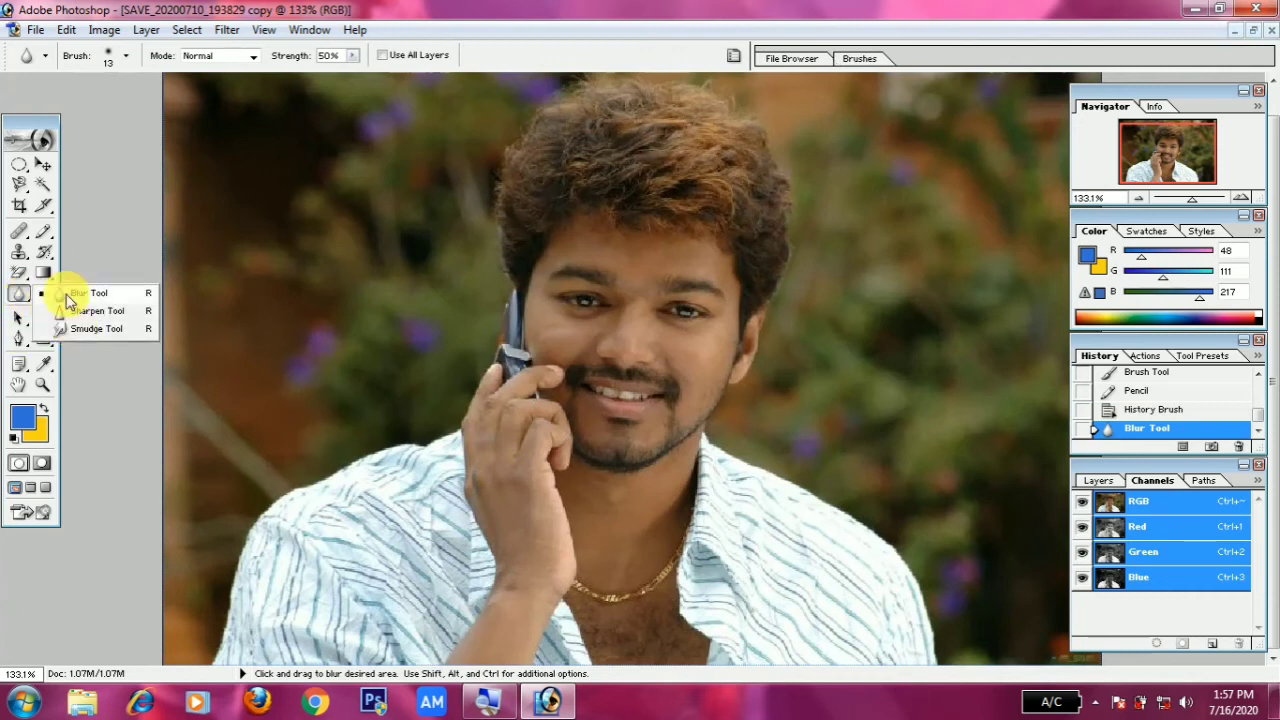
{"action": "left_click", "coordinate": [62, 294]}
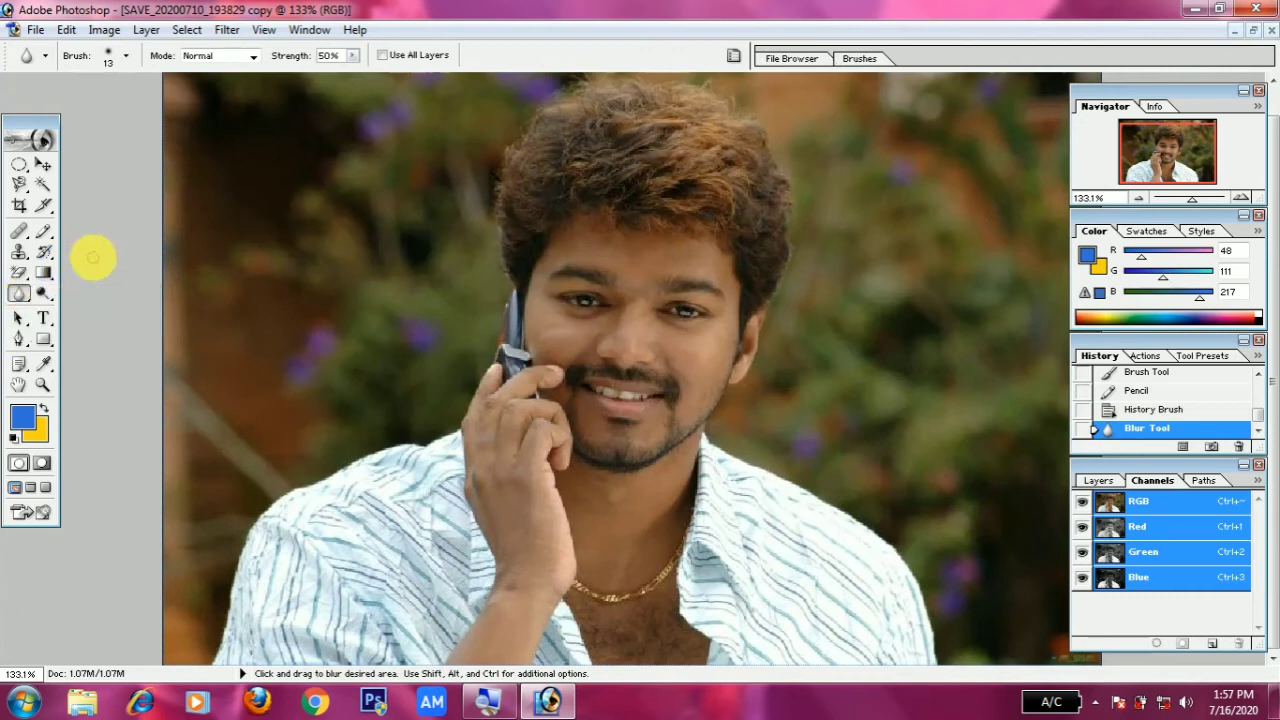
{"action": "left_click", "coordinate": [45, 296]}
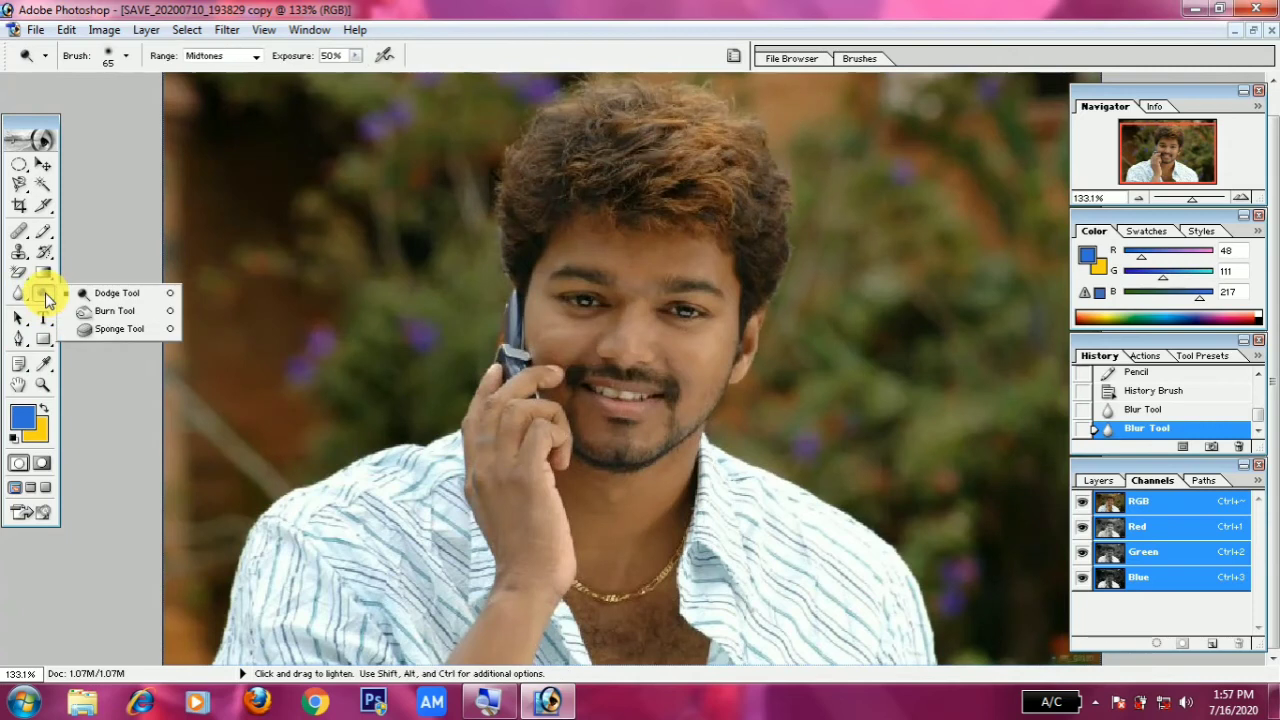
{"action": "left_click", "coordinate": [97, 302]}
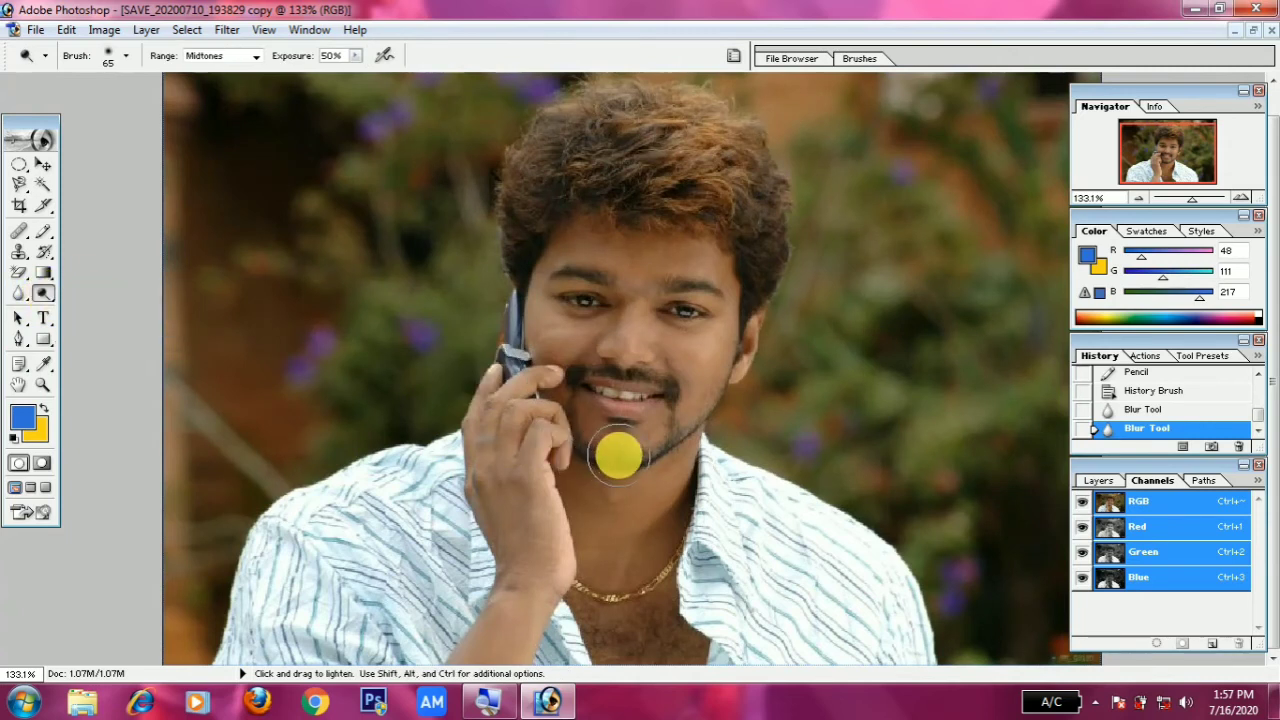
{"action": "mouse_move", "coordinate": [622, 460]}
{"action": "left_mouse_down"}
{"action": "mouse_move", "coordinate": [683, 400]}
{"action": "mouse_move", "coordinate": [706, 346]}
{"action": "mouse_move", "coordinate": [690, 287]}
{"action": "mouse_move", "coordinate": [580, 266]}
{"action": "mouse_move", "coordinate": [677, 260]}
{"action": "mouse_move", "coordinate": [694, 294]}
{"action": "mouse_move", "coordinate": [560, 338]}
{"action": "mouse_move", "coordinate": [649, 320]}
{"action": "mouse_move", "coordinate": [583, 403]}
{"action": "mouse_move", "coordinate": [606, 431]}
{"action": "mouse_move", "coordinate": [638, 440]}
{"action": "mouse_move", "coordinate": [709, 363]}
{"action": "mouse_move", "coordinate": [761, 345]}
{"action": "mouse_move", "coordinate": [725, 378]}
{"action": "left_mouse_up"}
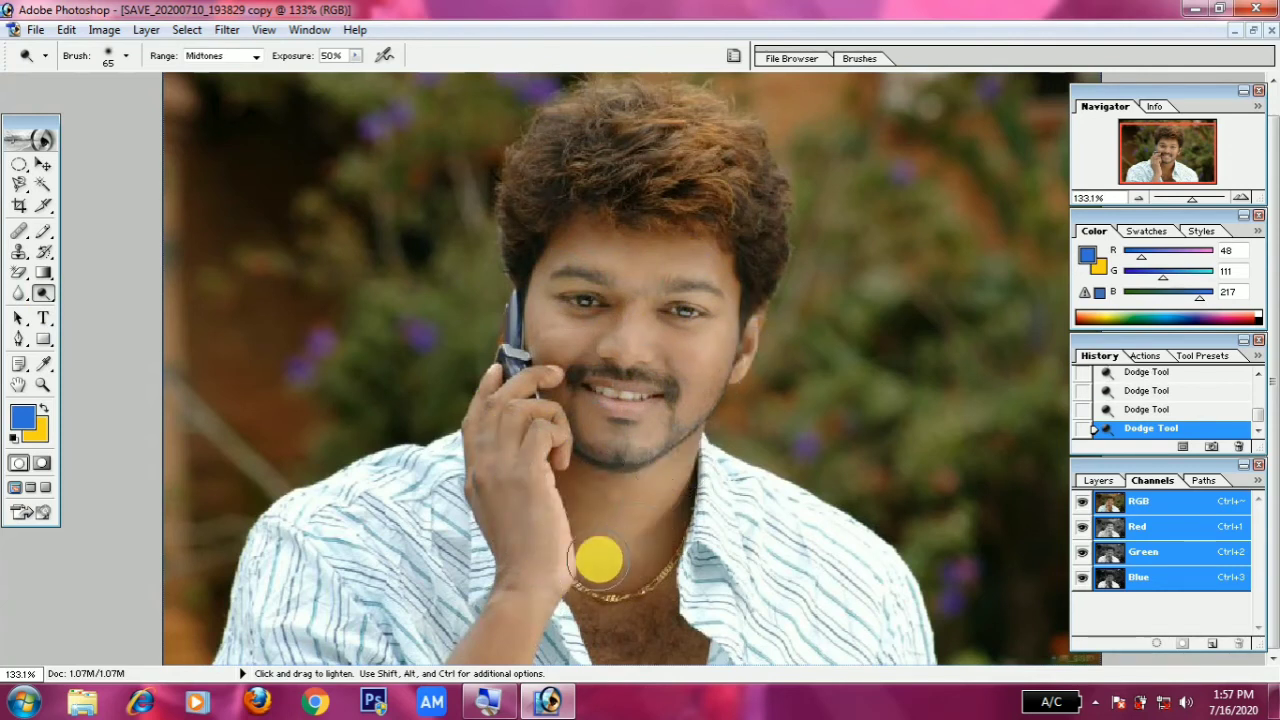
{"action": "mouse_move", "coordinate": [599, 559]}
{"action": "left_mouse_down"}
{"action": "mouse_move", "coordinate": [603, 611]}
{"action": "mouse_move", "coordinate": [663, 651]}
{"action": "mouse_move", "coordinate": [590, 587]}
{"action": "left_mouse_up"}
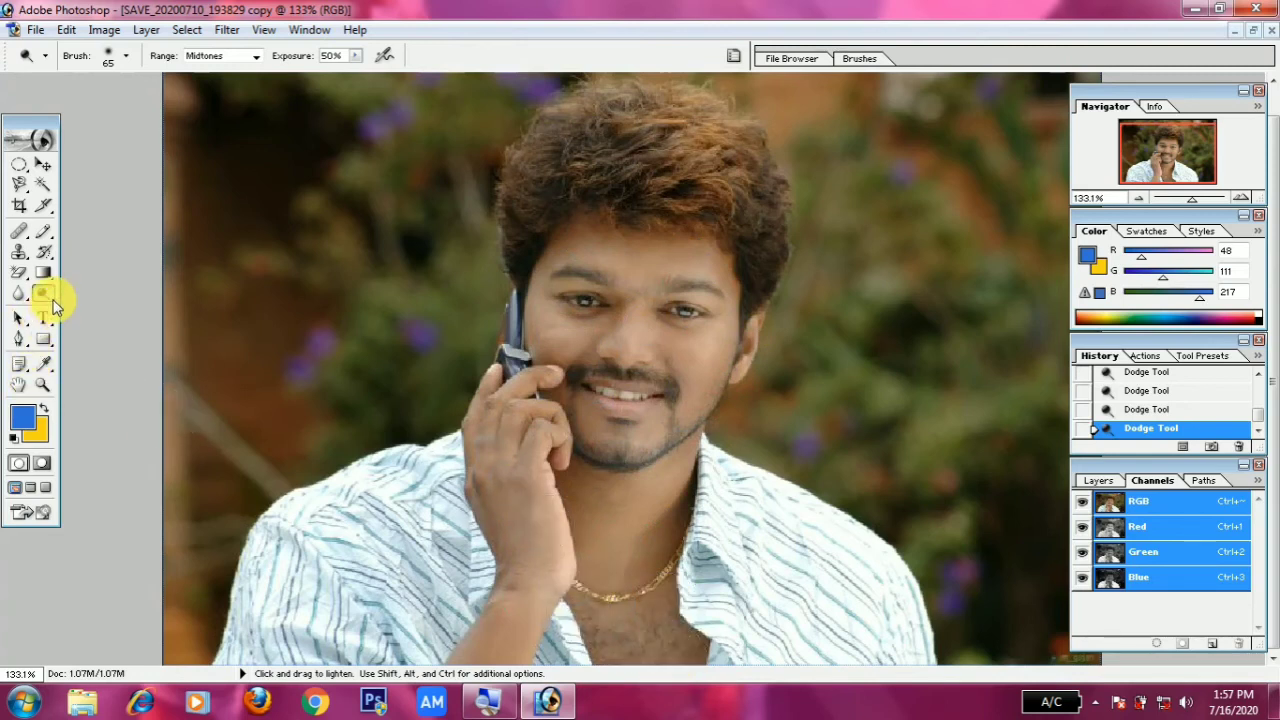
{"action": "left_click_drag", "start_coordinate": [52, 300], "coordinate": [95, 310]}
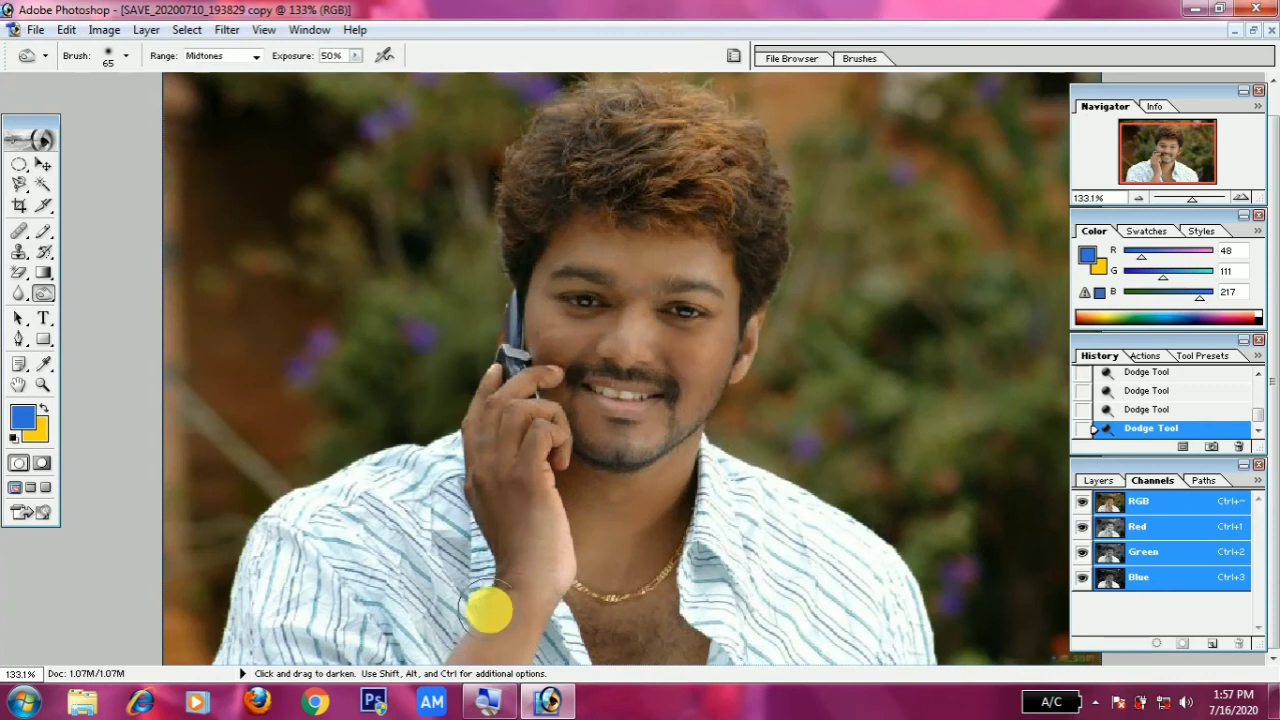
Burn the shirt beside the hand, then desaturate a stroke with the Sponge tool
{"action": "left_click_drag", "start_coordinate": [514, 606], "coordinate": [563, 614]}
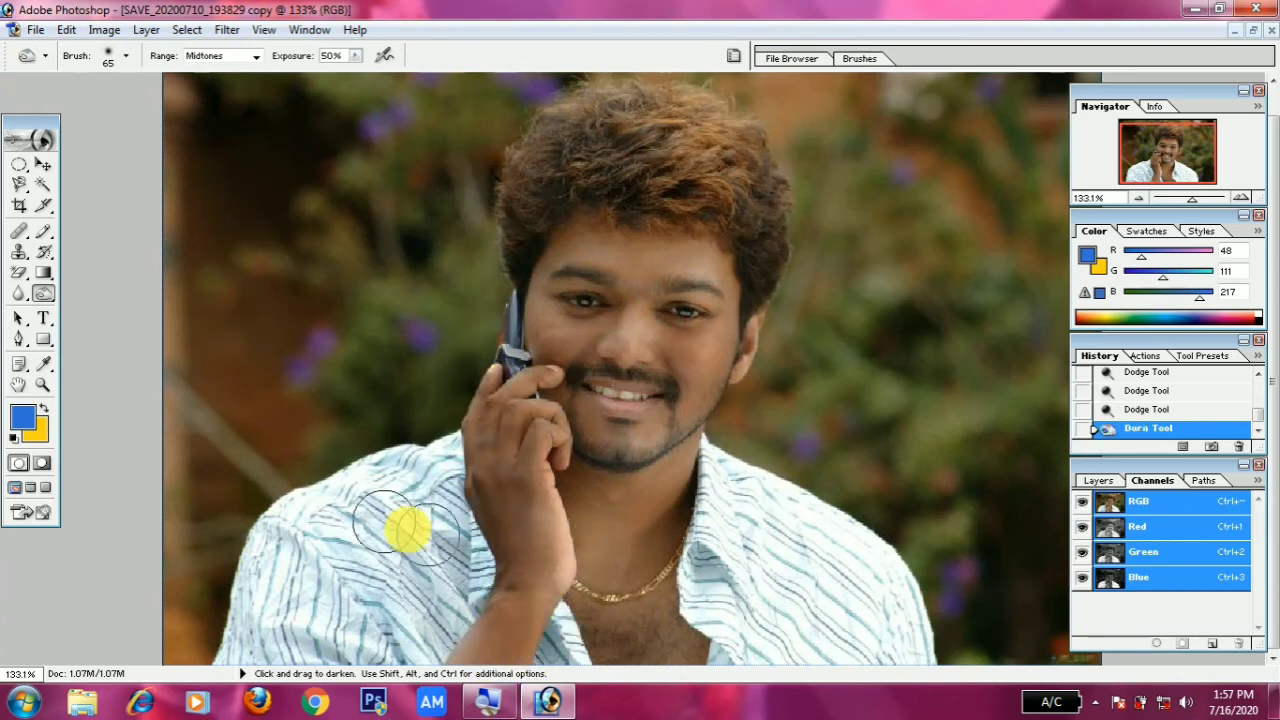
{"action": "left_click_drag", "start_coordinate": [44, 298], "coordinate": [100, 332]}
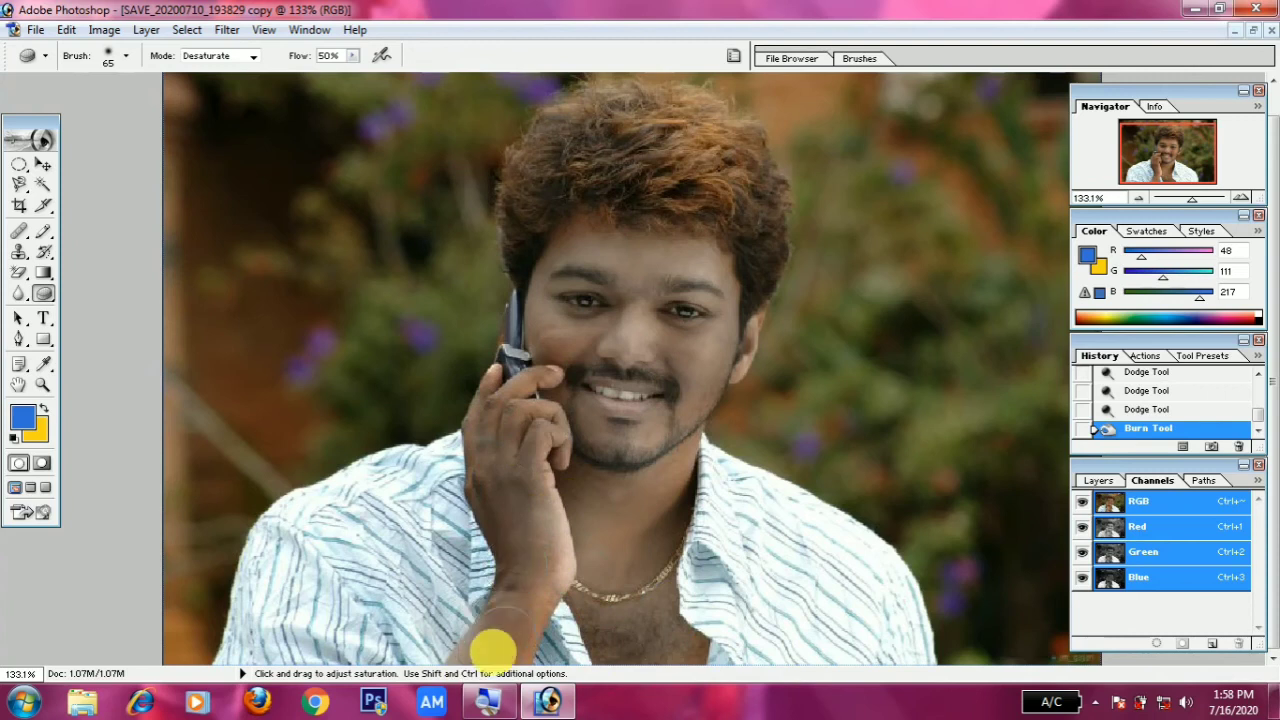
{"action": "left_click_drag", "start_coordinate": [572, 468], "coordinate": [671, 366]}
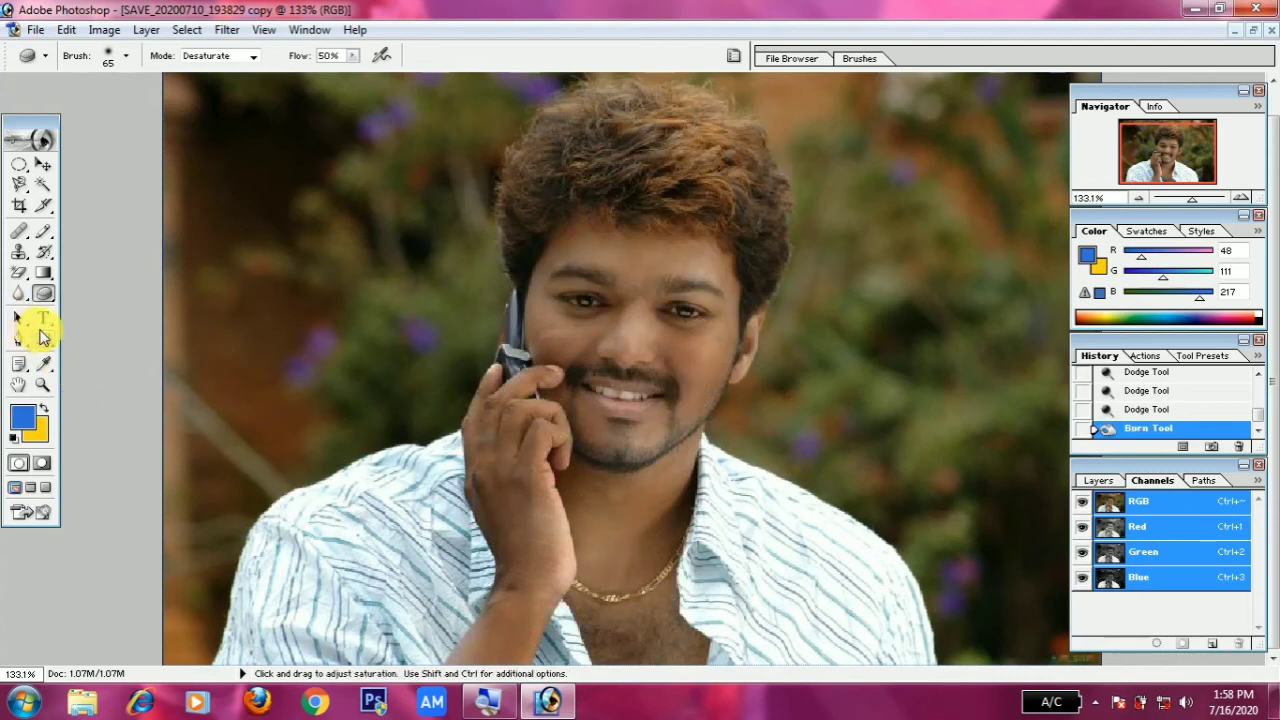
Draw a Type box left of the face, write a caption, then delete it
{"action": "left_click", "coordinate": [43, 319]}
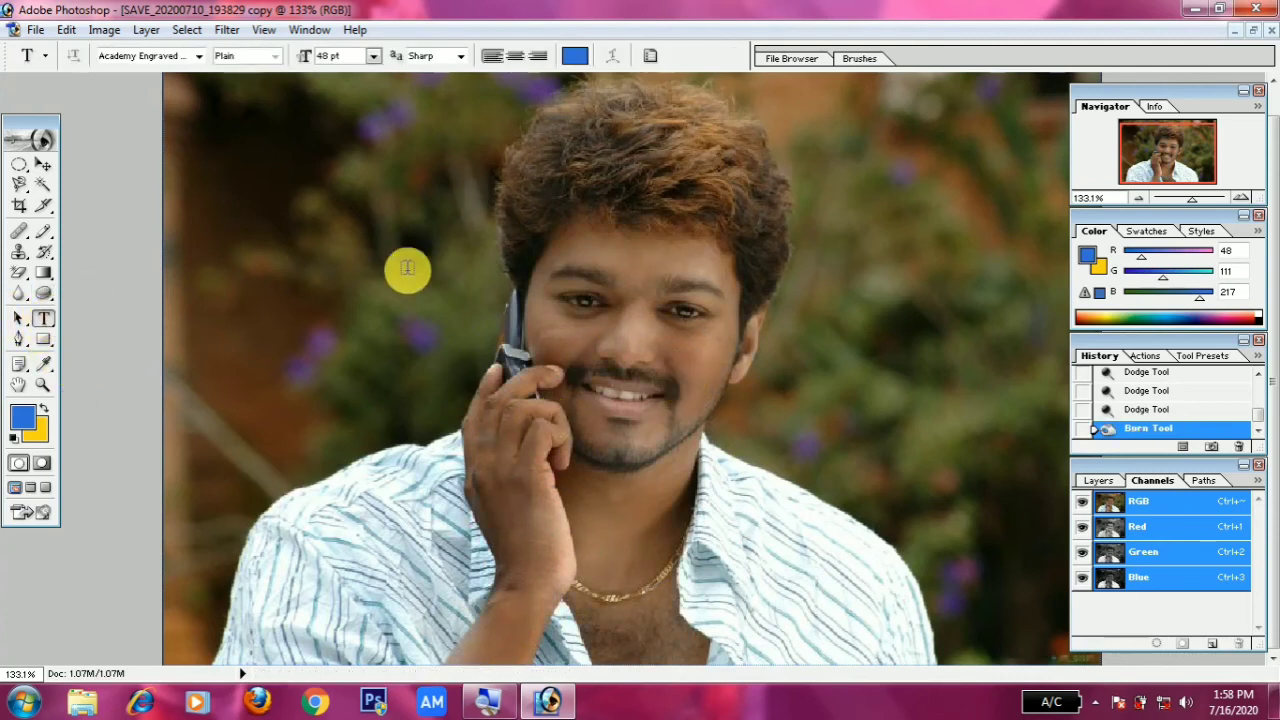
{"action": "left_click_drag", "start_coordinate": [258, 234], "coordinate": [470, 300]}
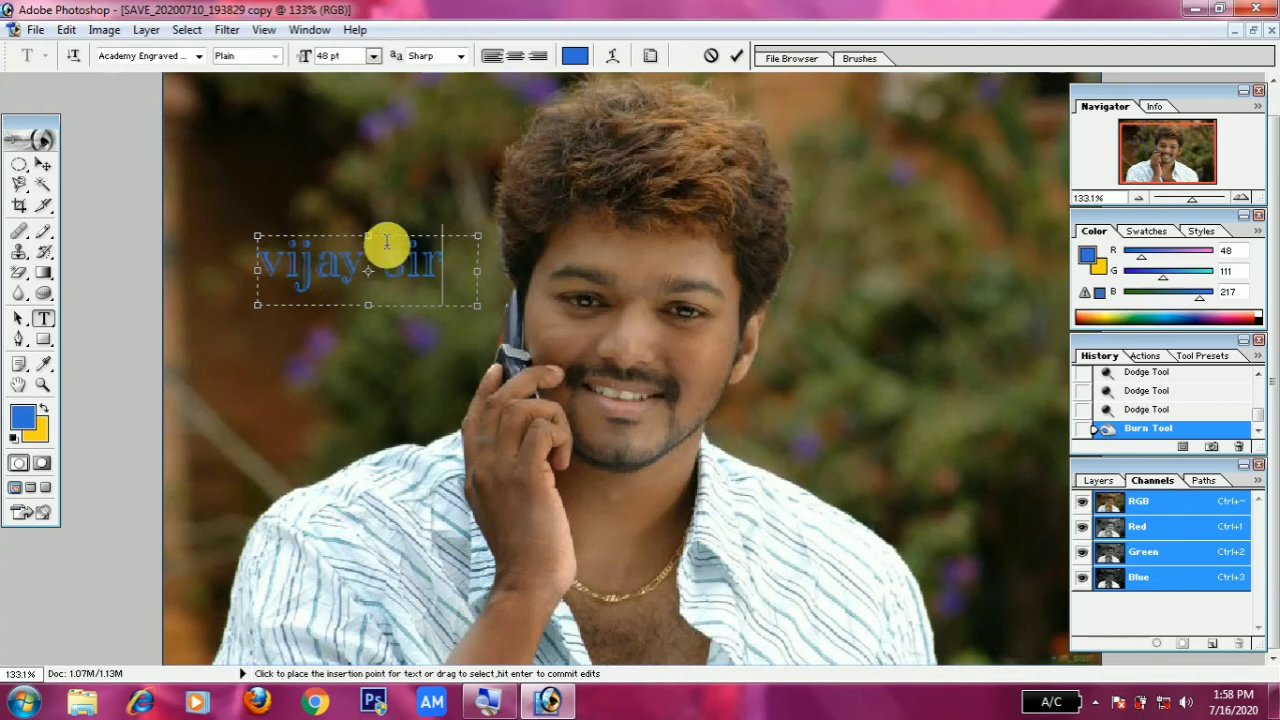
{"action": "key", "text": "Delete"}
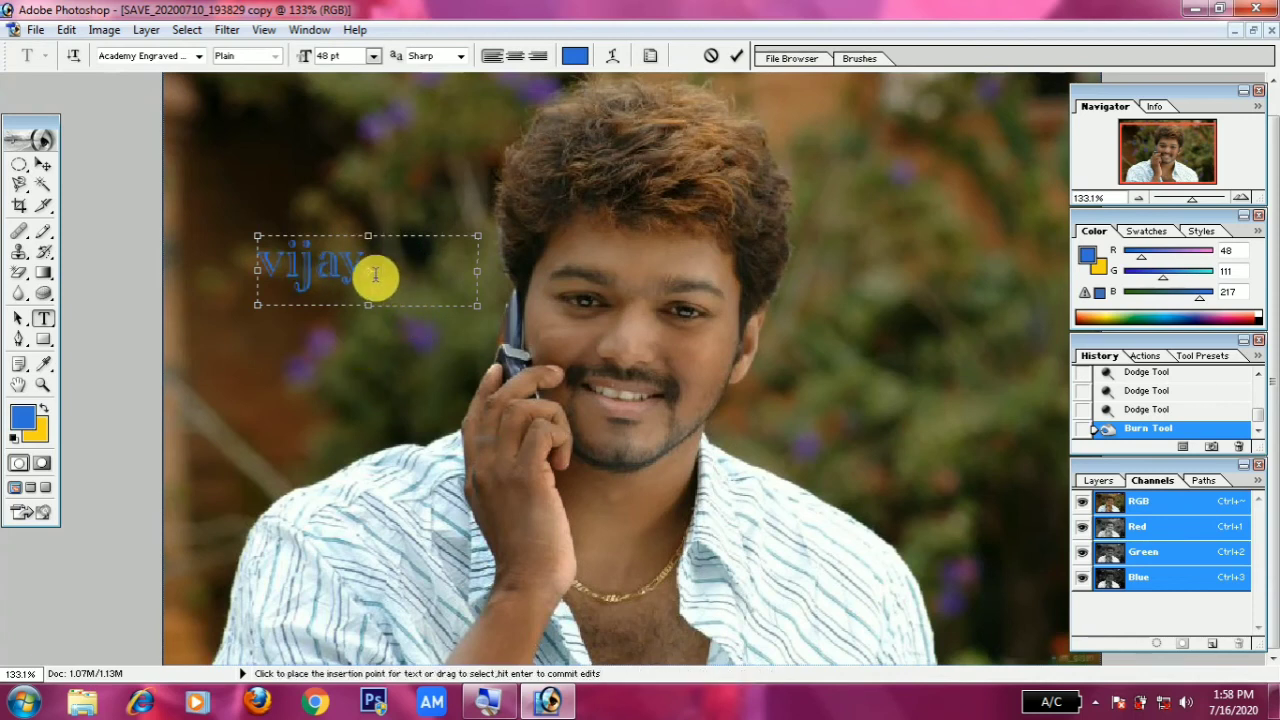
{"action": "key", "text": "BackSpace"}
{"action": "key", "text": "BackSpace"}
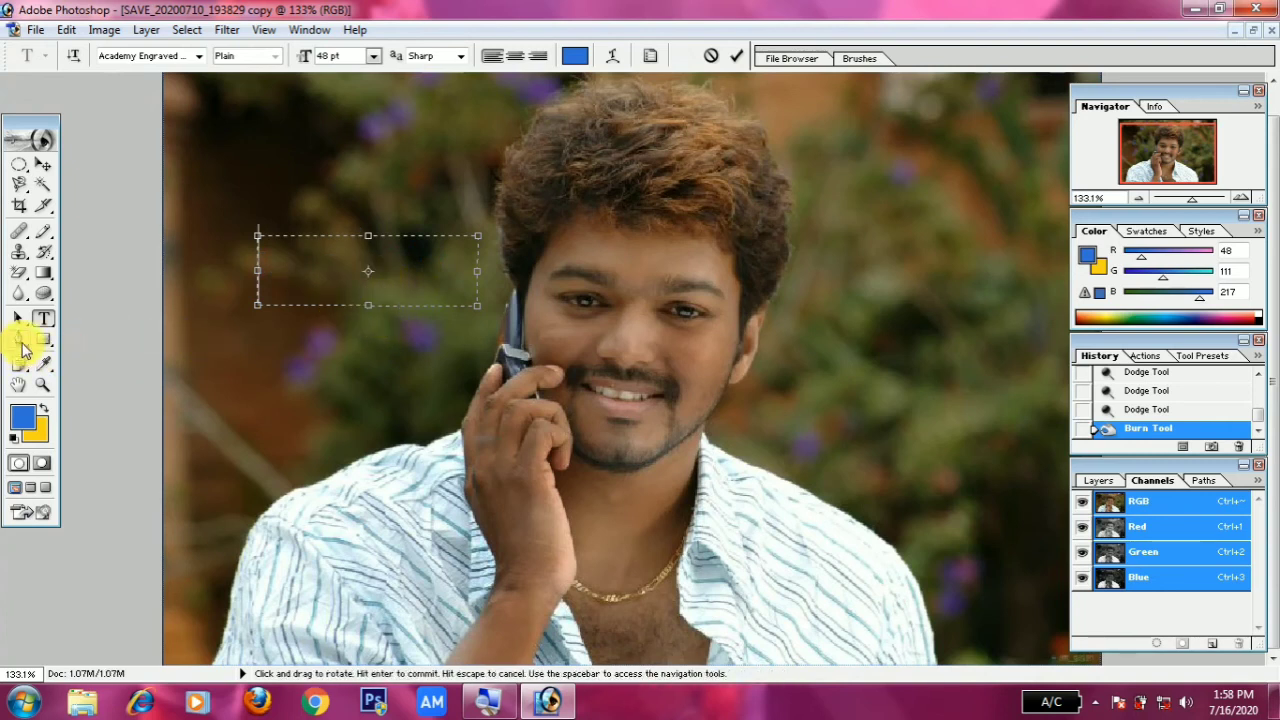
Place three Pen anchors along the left shoulder of the shirt
{"action": "left_click", "coordinate": [30, 341]}
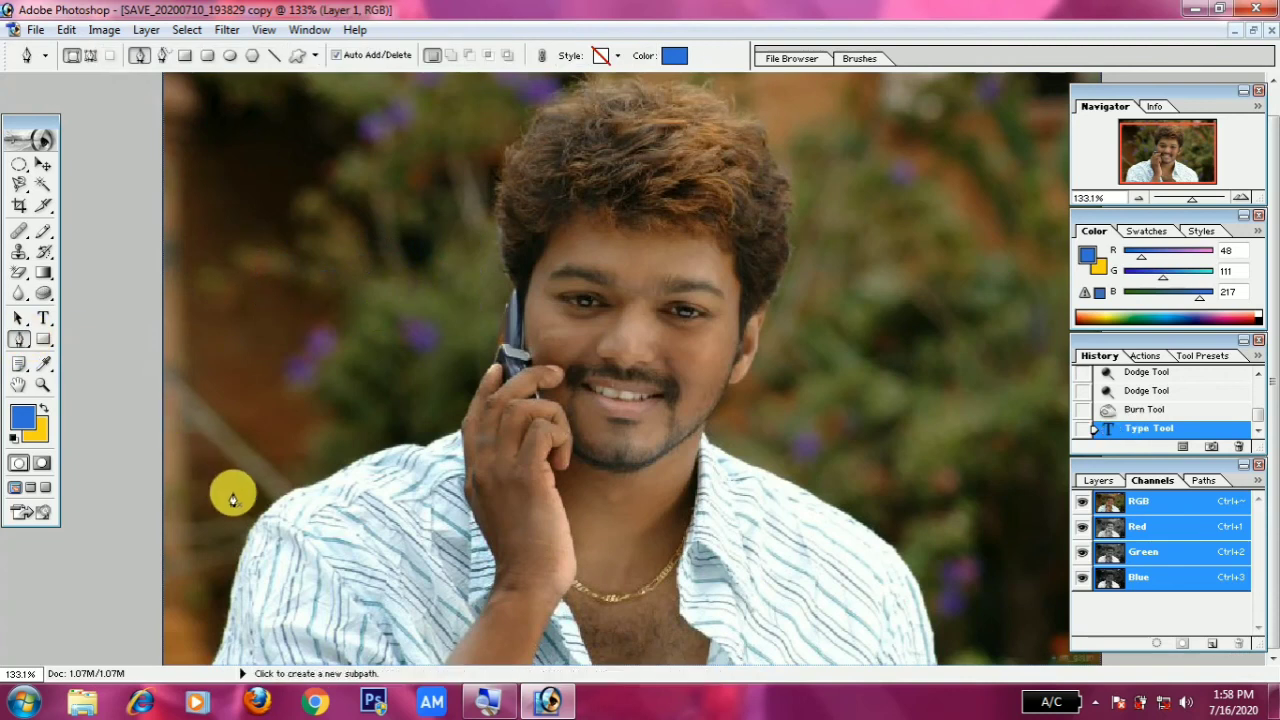
{"action": "left_click", "coordinate": [262, 518]}
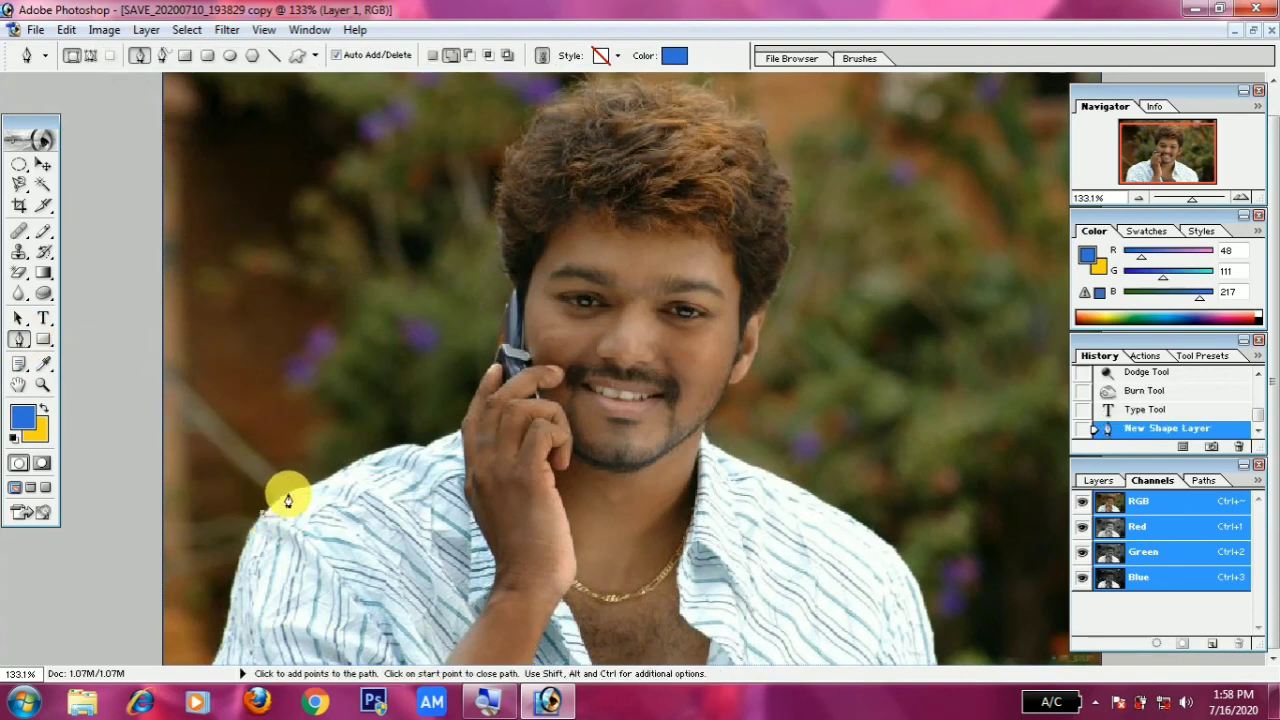
{"action": "left_click", "coordinate": [287, 498]}
{"action": "left_click", "coordinate": [330, 480]}
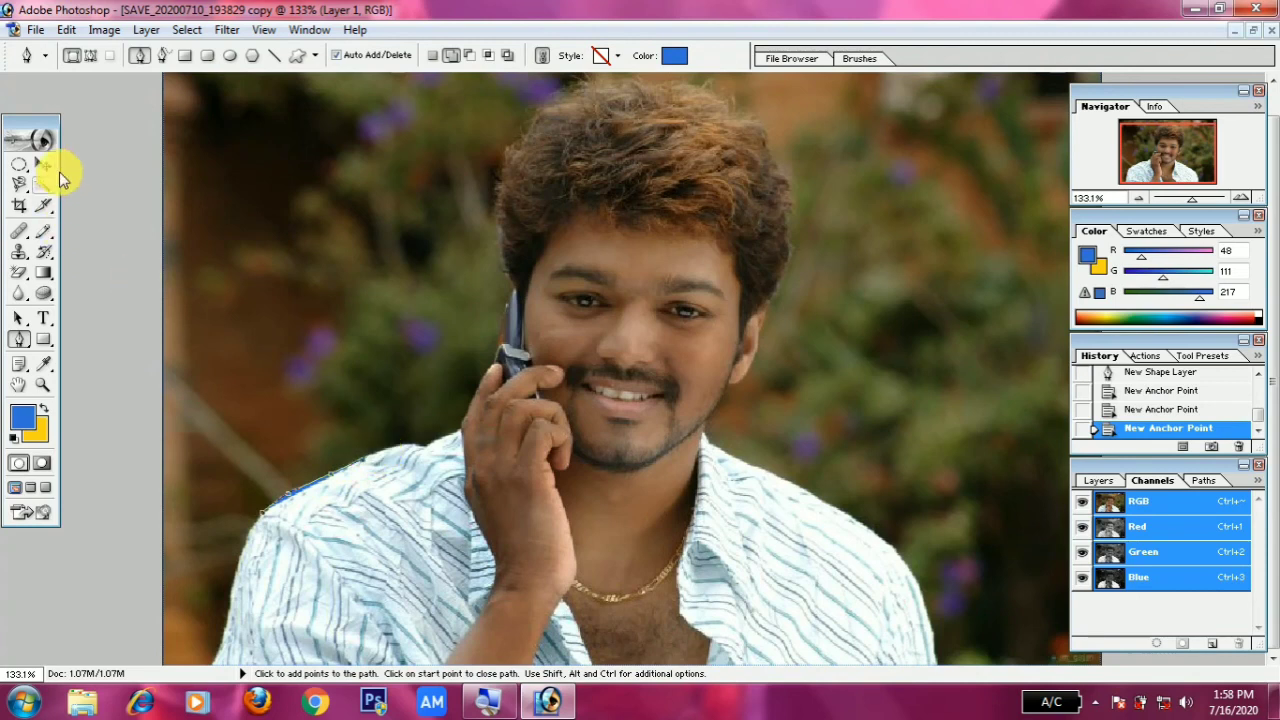
Switch the Pen to Paths mode and trace anchors from the shoulder up the hand's edge
{"action": "left_click", "coordinate": [91, 57]}
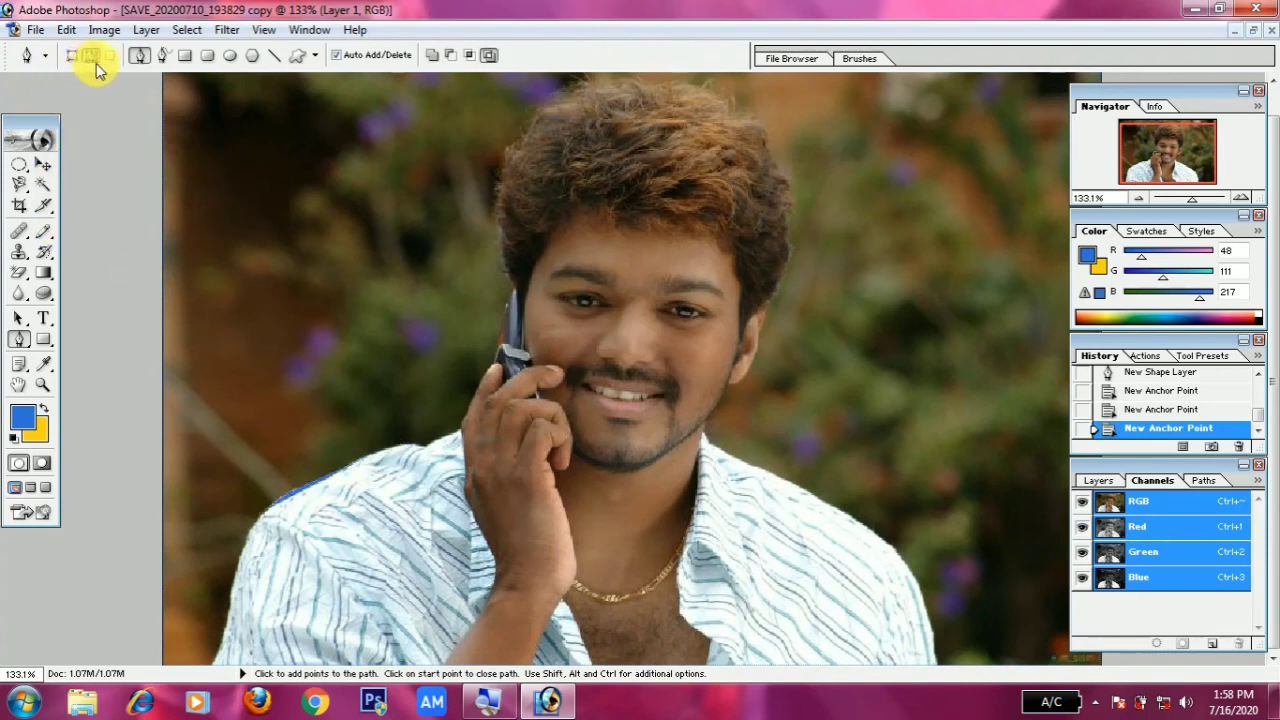
{"action": "left_click", "coordinate": [267, 510]}
{"action": "left_click", "coordinate": [316, 477]}
{"action": "left_click", "coordinate": [349, 461]}
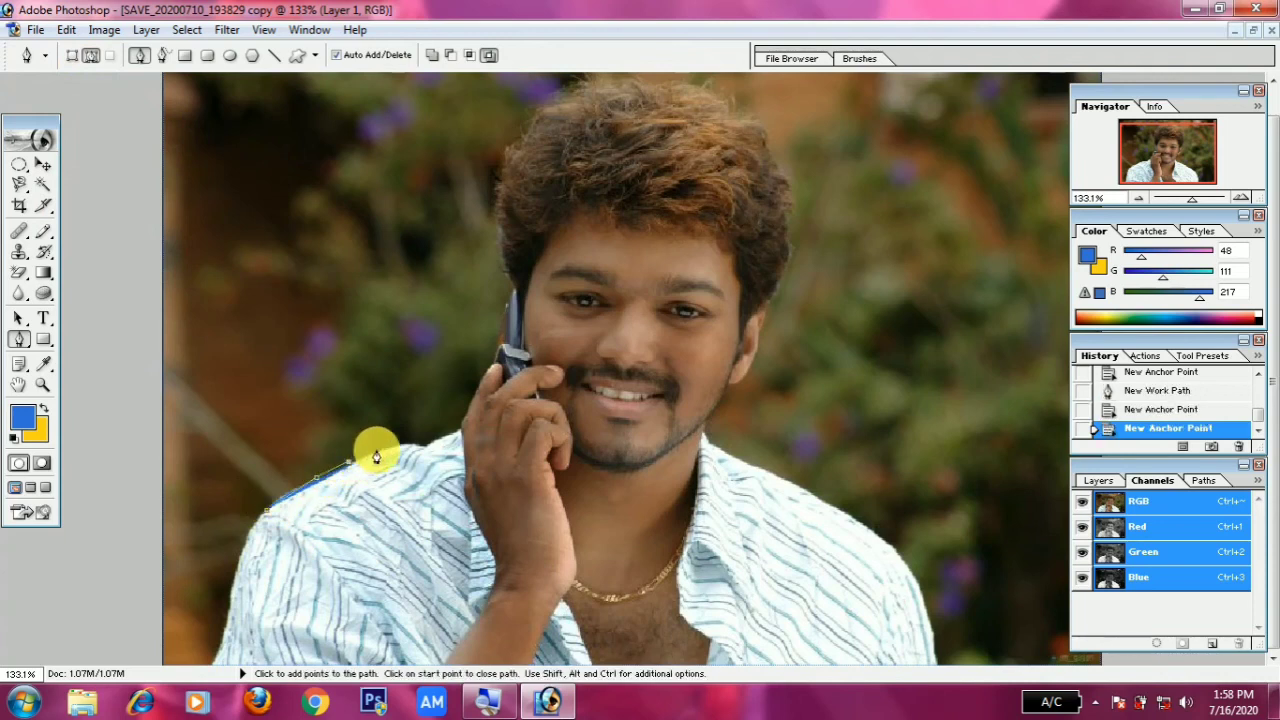
{"action": "left_click", "coordinate": [416, 449]}
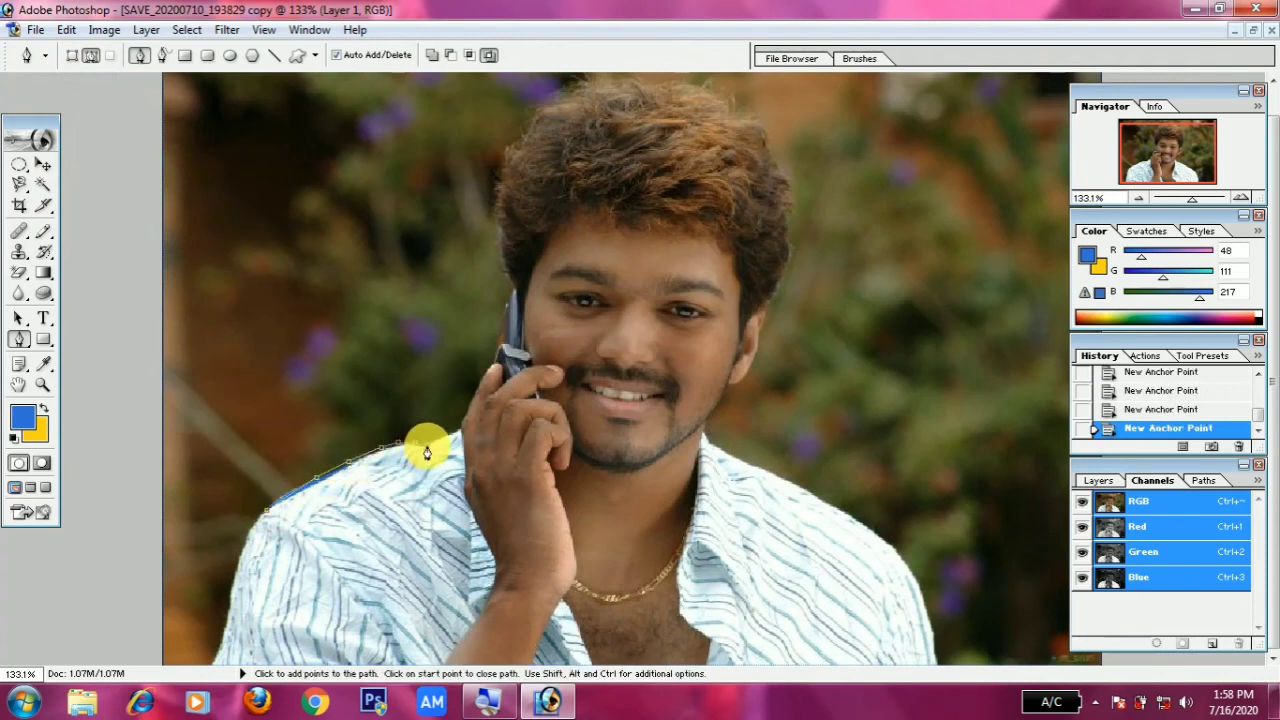
{"action": "left_click", "coordinate": [461, 430]}
{"action": "left_click", "coordinate": [477, 386]}
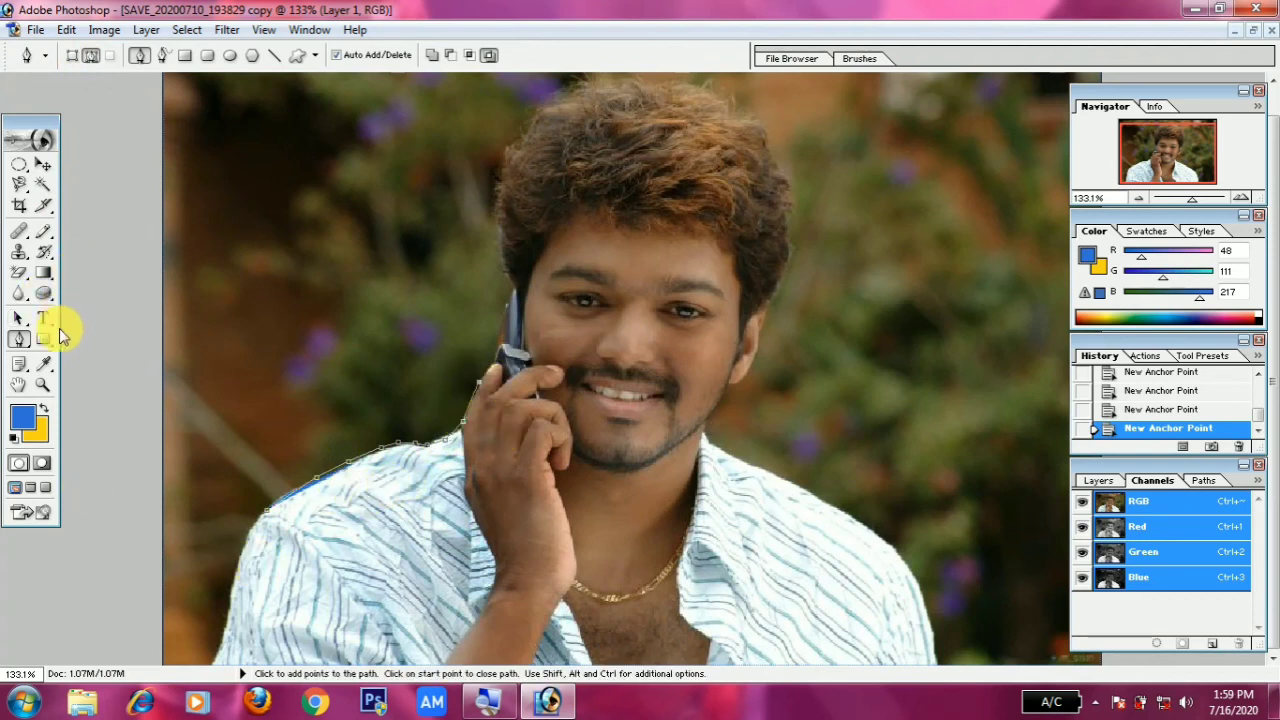
{"action": "left_click", "coordinate": [45, 345]}
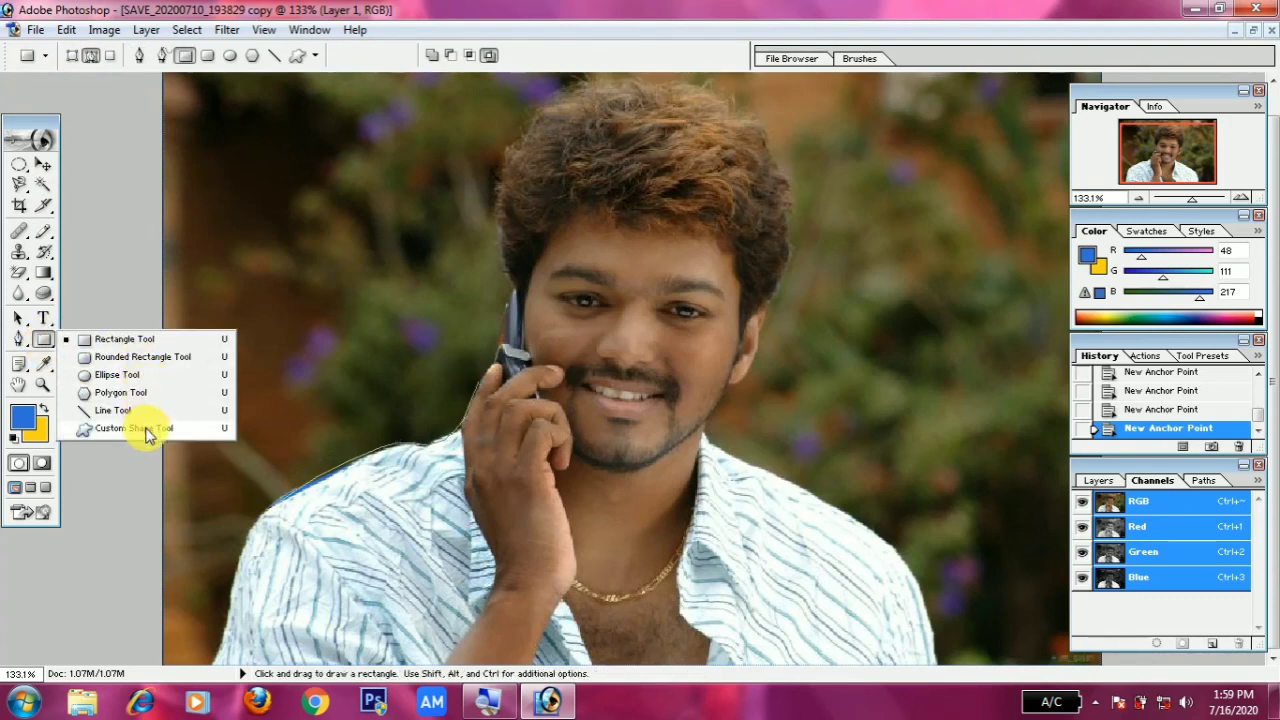
Draw a rectangle outline, then a right-pointing custom arrow shape left of the face
{"action": "left_click", "coordinate": [124, 340]}
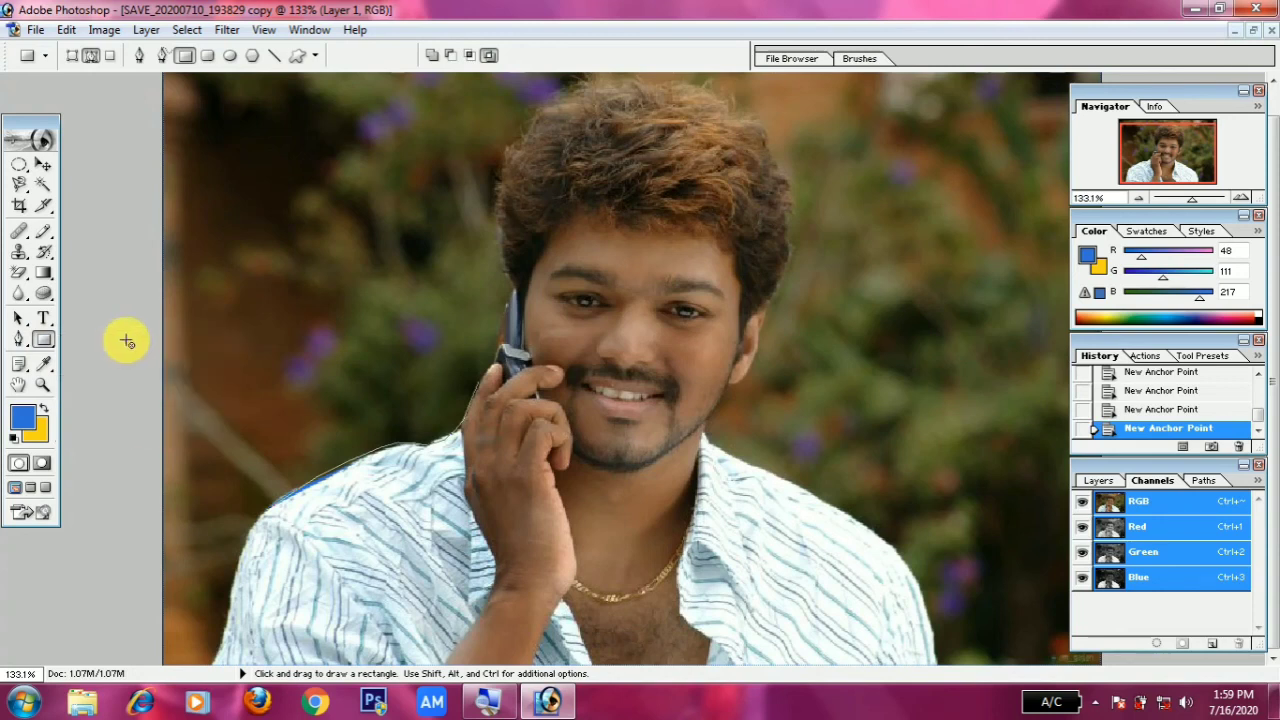
{"action": "left_click_drag", "start_coordinate": [236, 205], "coordinate": [372, 306]}
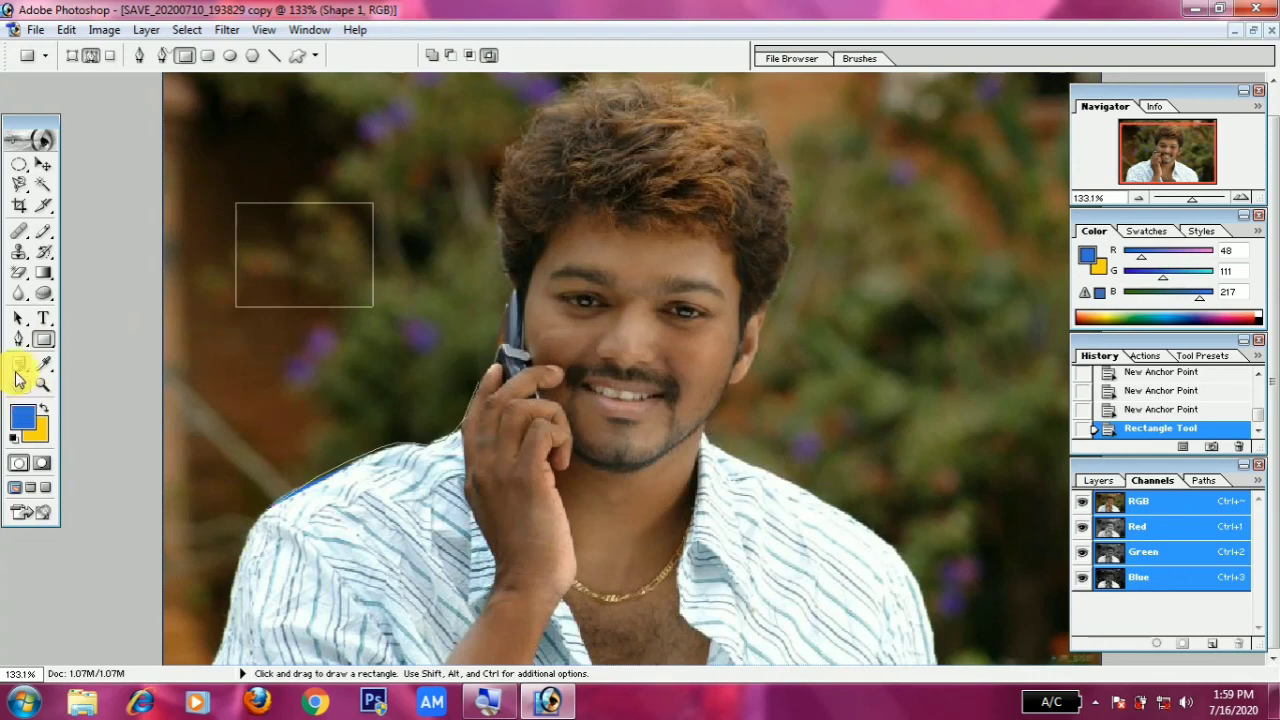
{"action": "left_click_drag", "start_coordinate": [42, 344], "coordinate": [108, 438]}
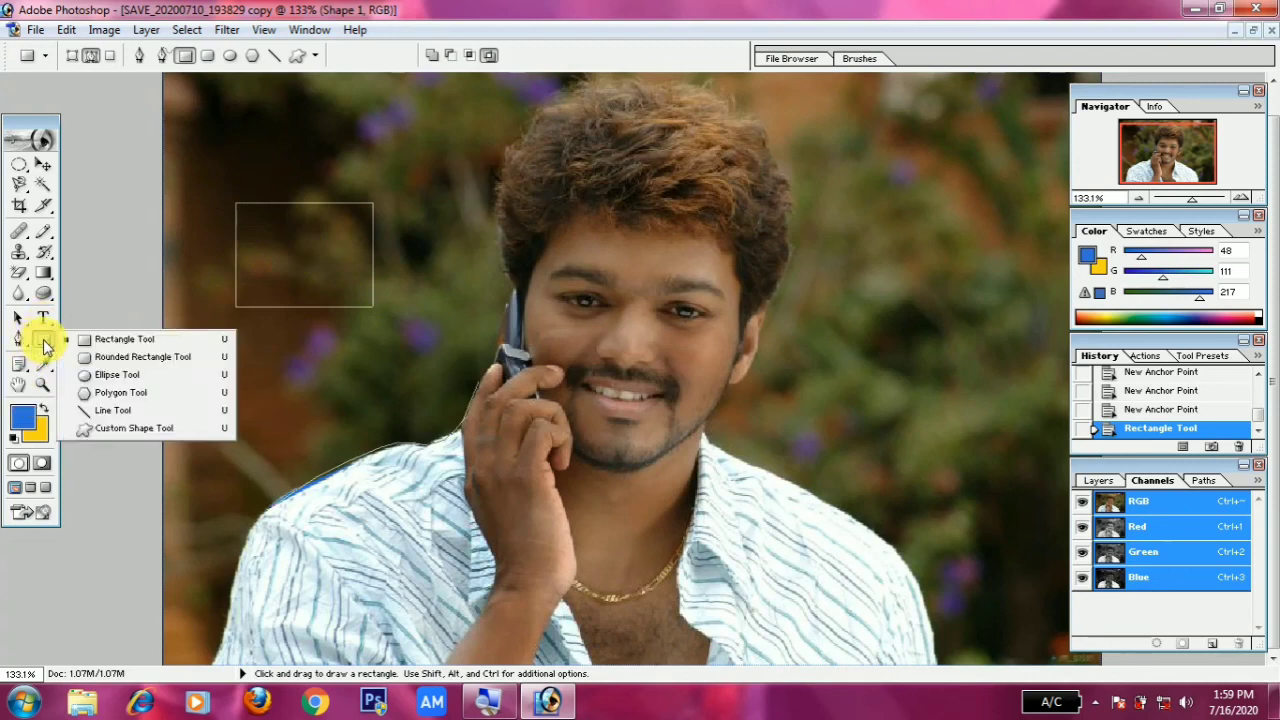
{"action": "left_click", "coordinate": [114, 430]}
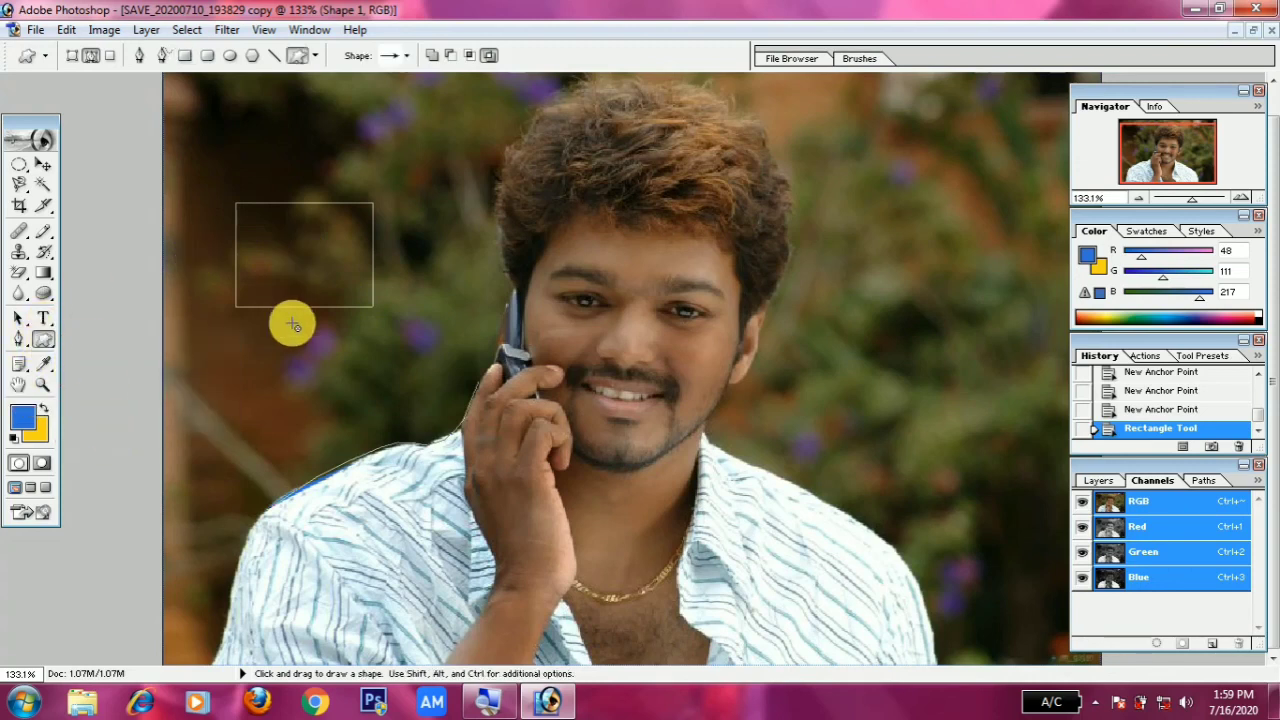
{"action": "mouse_move", "coordinate": [291, 407]}
{"action": "left_mouse_down"}
{"action": "mouse_move", "coordinate": [183, 408]}
{"action": "mouse_move", "coordinate": [193, 424]}
{"action": "left_mouse_up"}
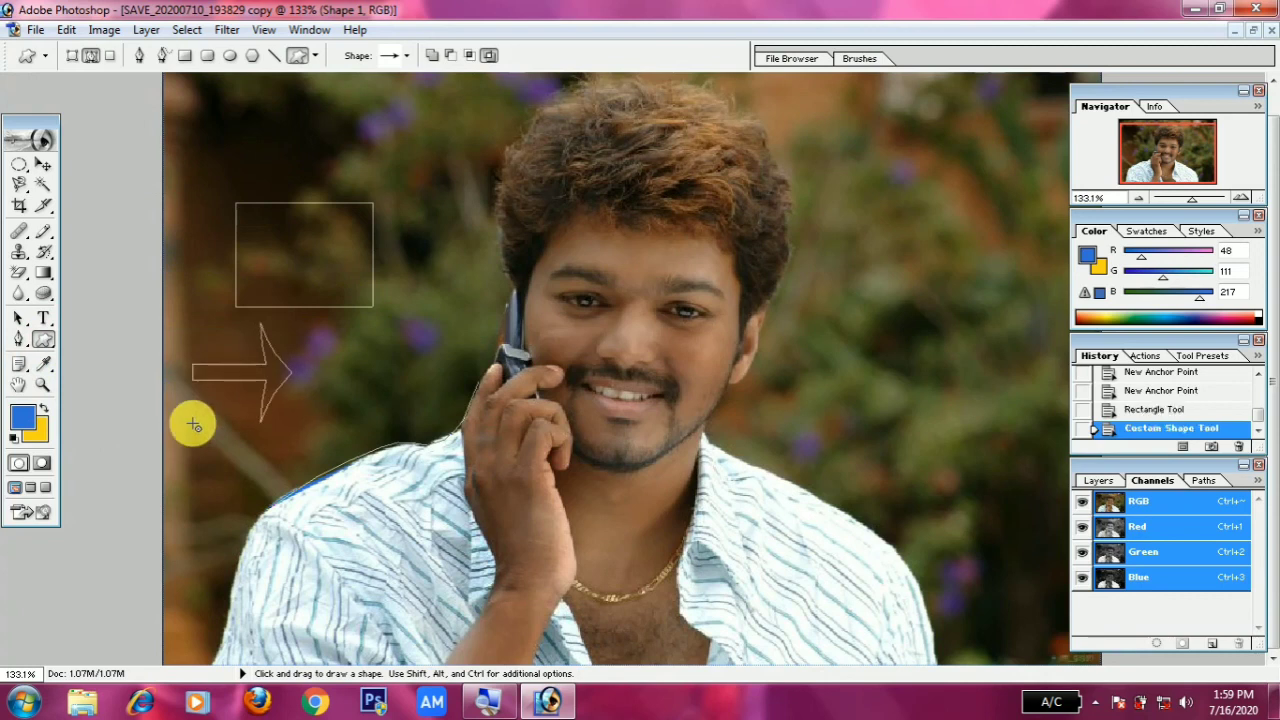
Draw a second, smaller arrow shape to the right of the first
{"action": "right_click", "coordinate": [44, 345]}
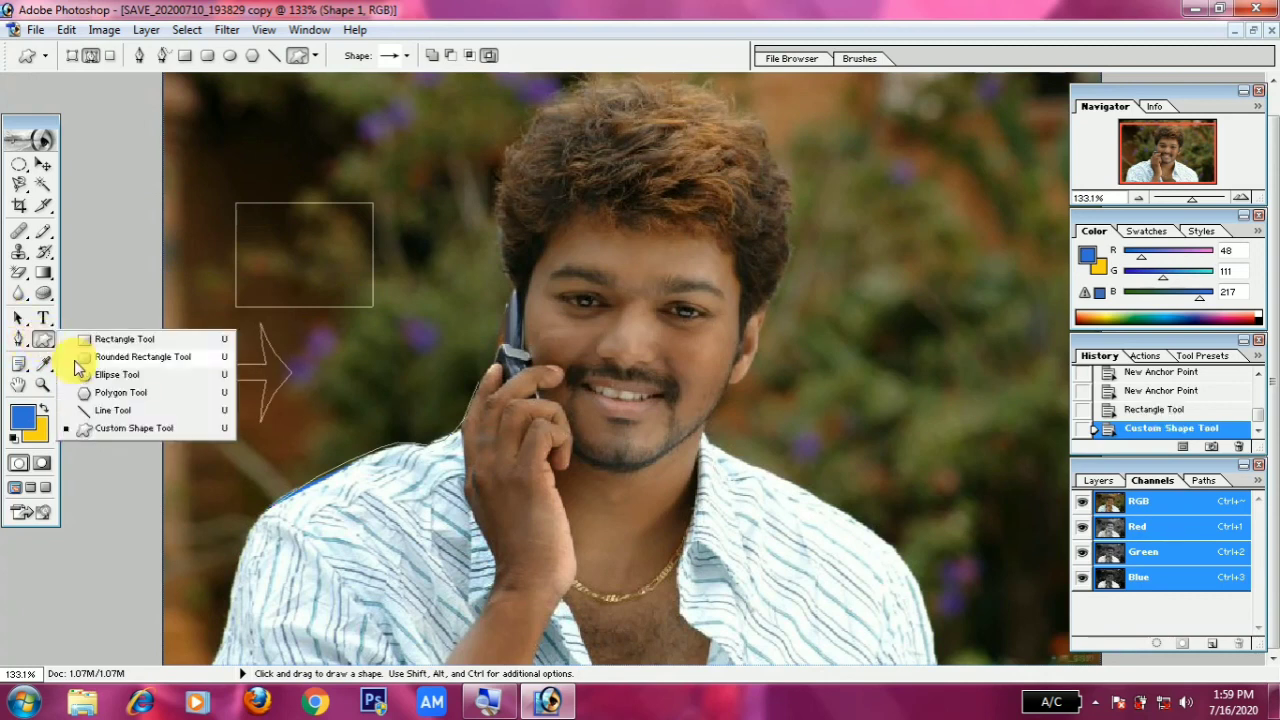
{"action": "left_click", "coordinate": [152, 430]}
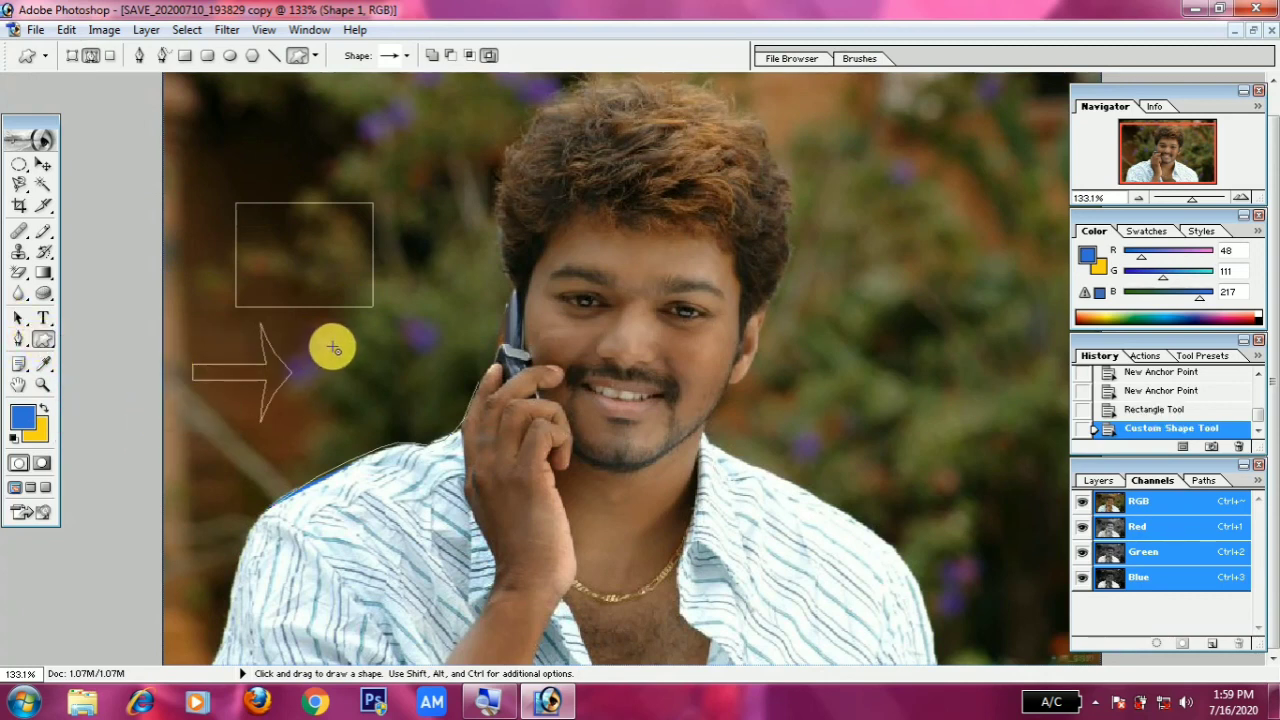
{"action": "mouse_move", "coordinate": [333, 350]}
{"action": "left_mouse_down"}
{"action": "mouse_move", "coordinate": [337, 429]}
{"action": "mouse_move", "coordinate": [160, 422]}
{"action": "mouse_move", "coordinate": [420, 398]}
{"action": "left_mouse_up"}
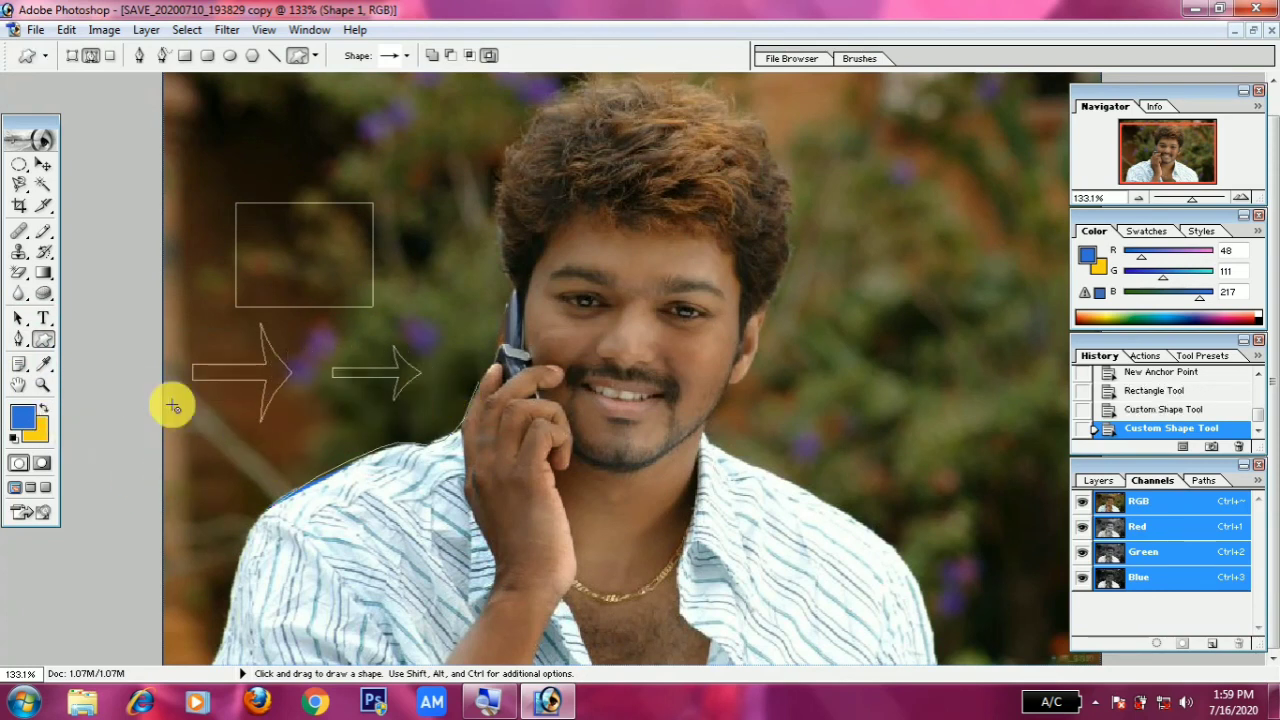
{"action": "left_click", "coordinate": [46, 371]}
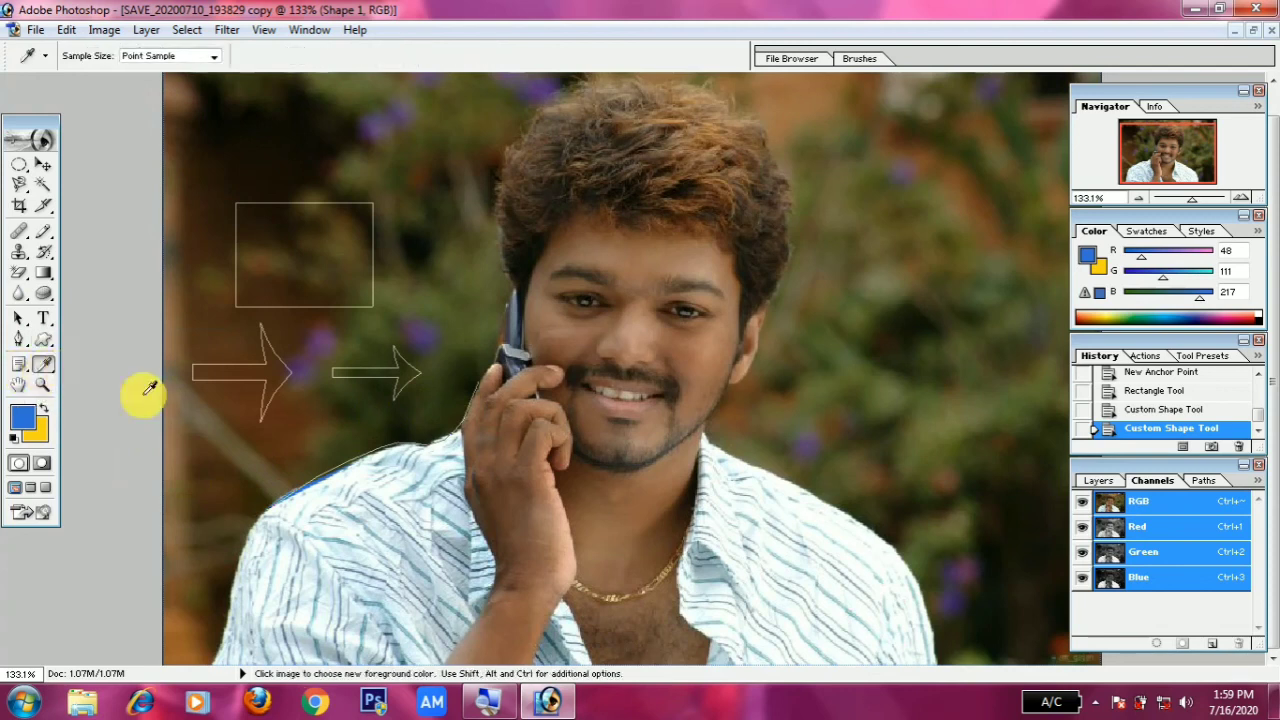
Sample the cheek to make the foreground colour R191 G139 B109, then nudge the toolbox
{"action": "left_click", "coordinate": [717, 343]}
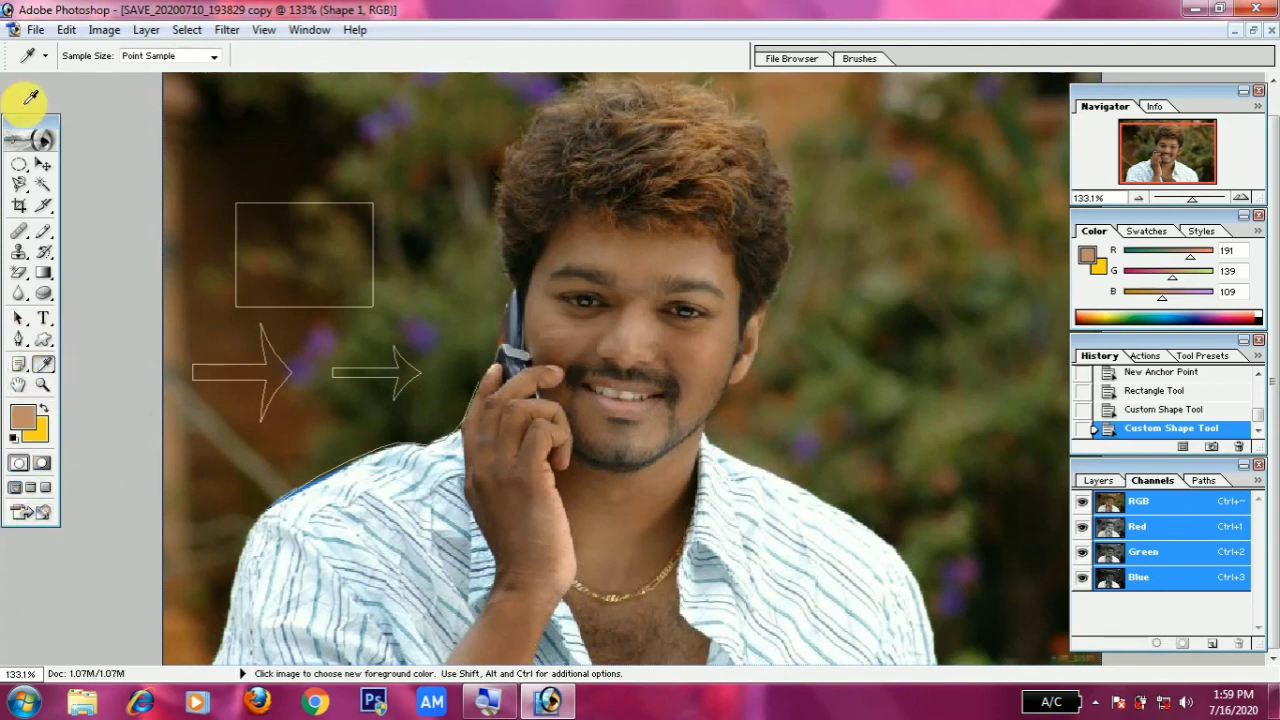
{"action": "left_click_drag", "start_coordinate": [20, 127], "coordinate": [40, 90]}
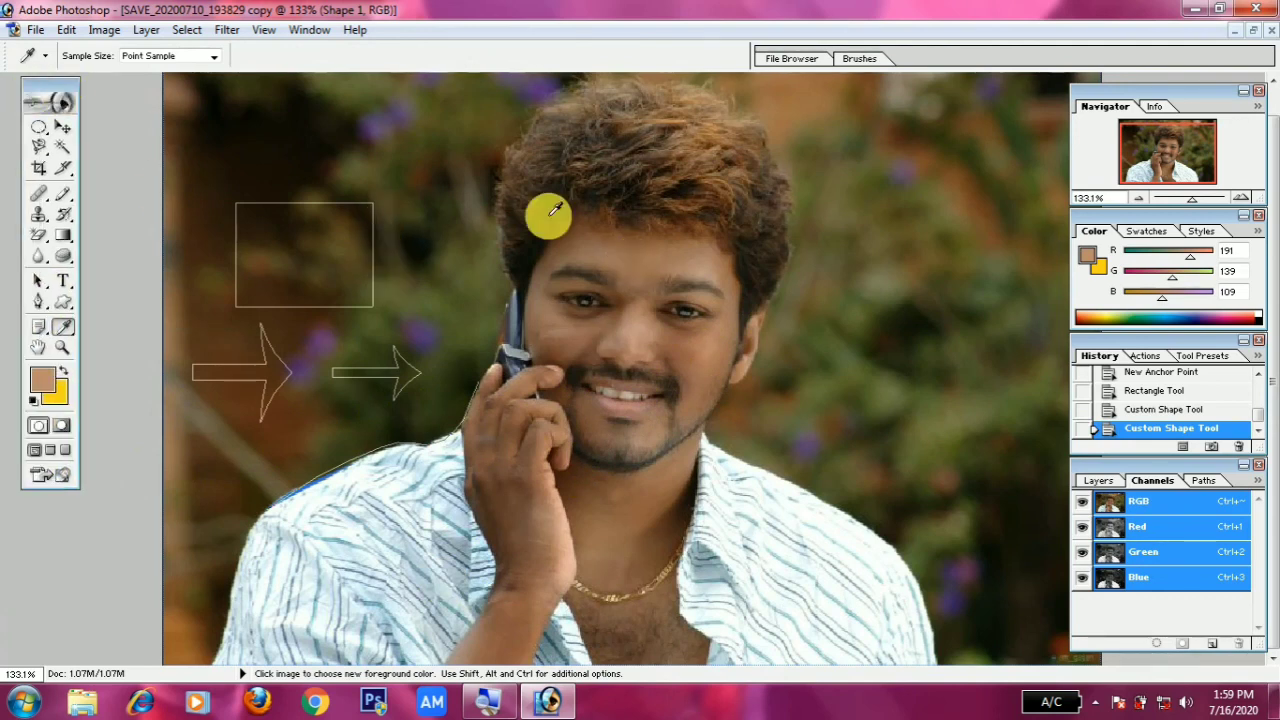